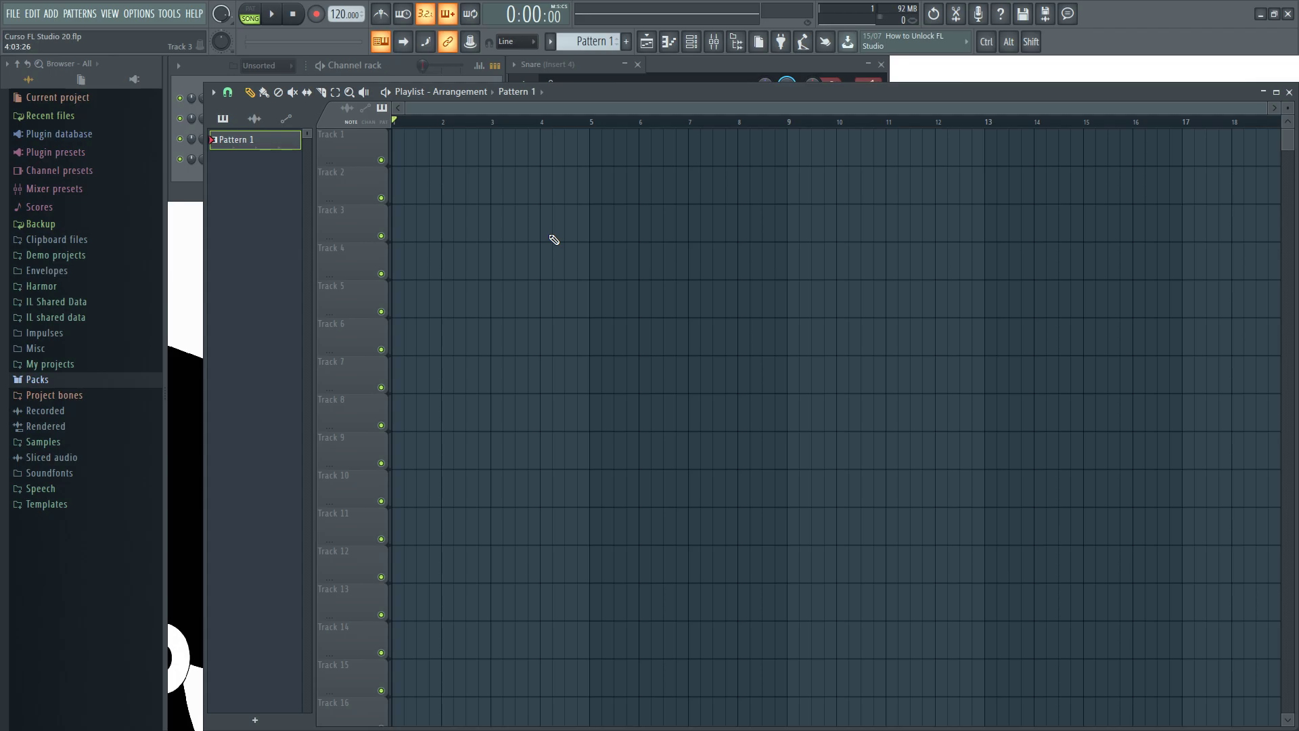
Add the Ahh B vocal sample from the Packs Vocals folder to Track 6 of the playlist.
{"action": "scroll", "coordinate": [522, 111], "scroll_direction": "up", "scroll_amount": 2}
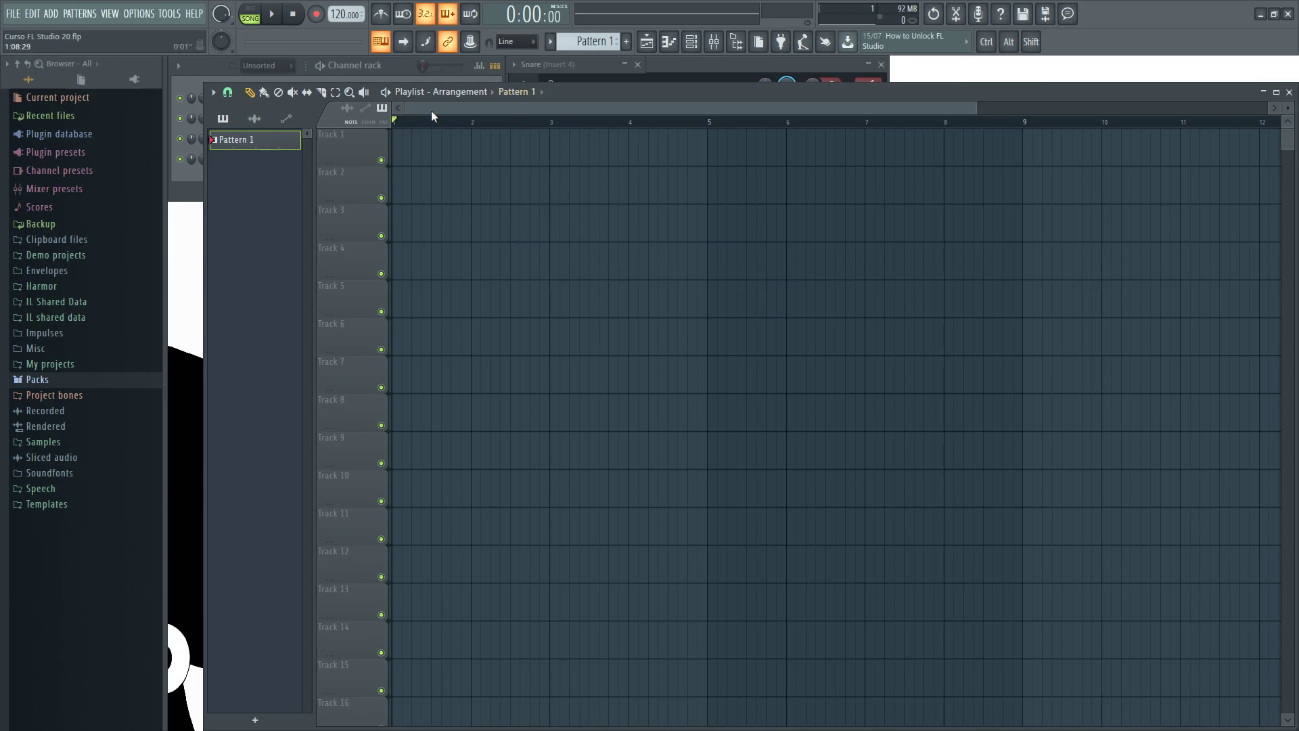
{"action": "left_click", "coordinate": [399, 69]}
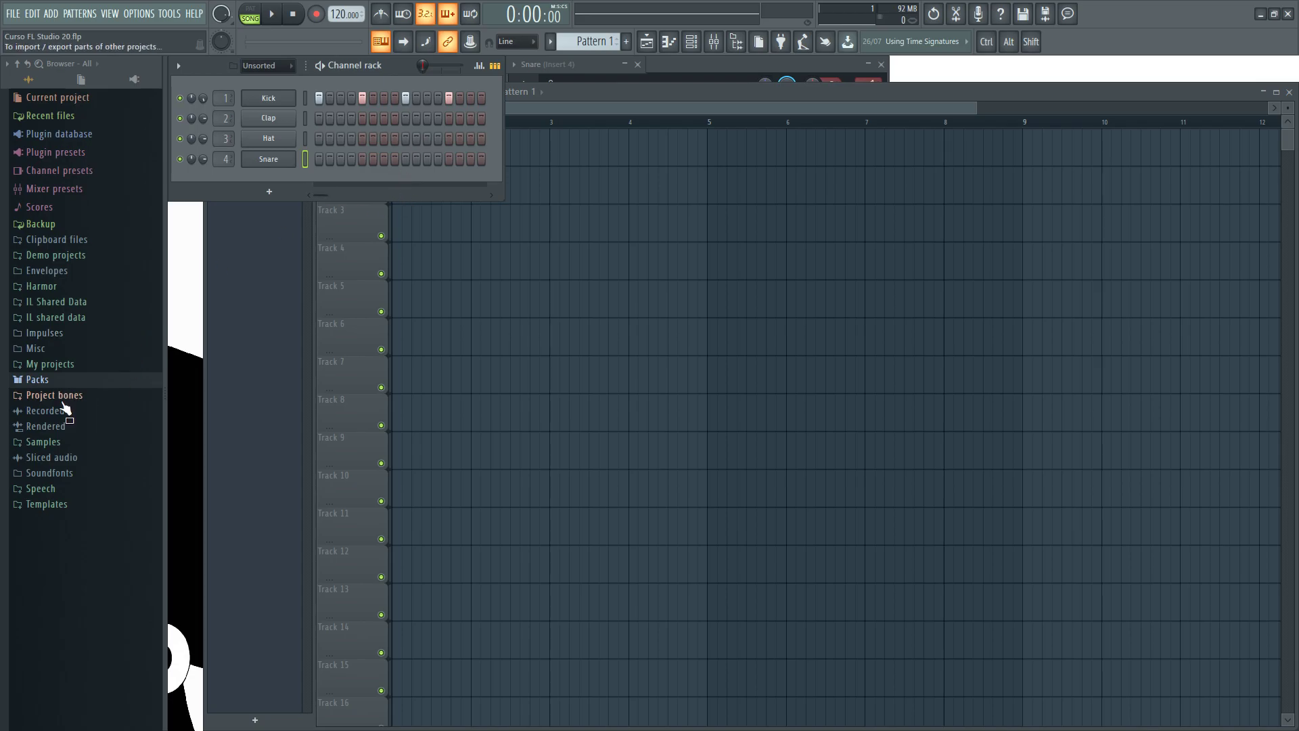
{"action": "left_click", "coordinate": [37, 379]}
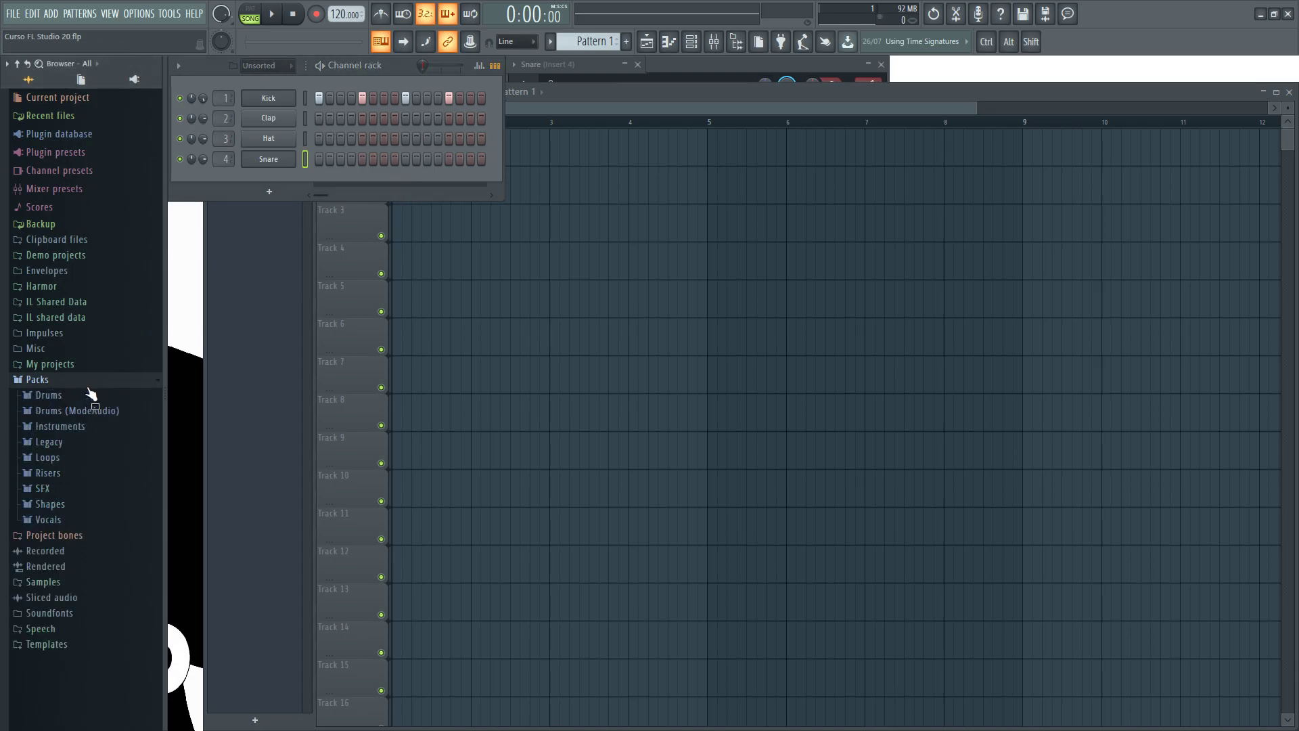
{"action": "left_click", "coordinate": [98, 521]}
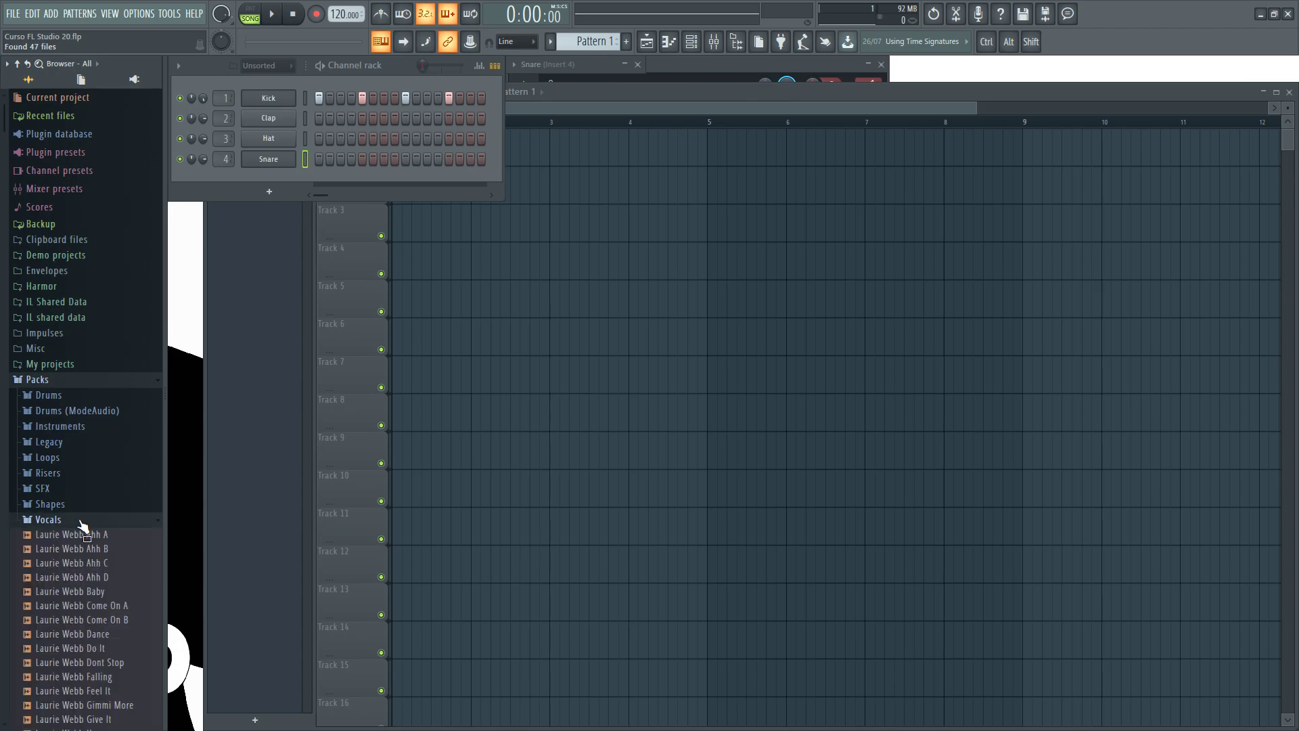
{"action": "left_click_drag", "start_coordinate": [98, 466], "coordinate": [733, 332]}
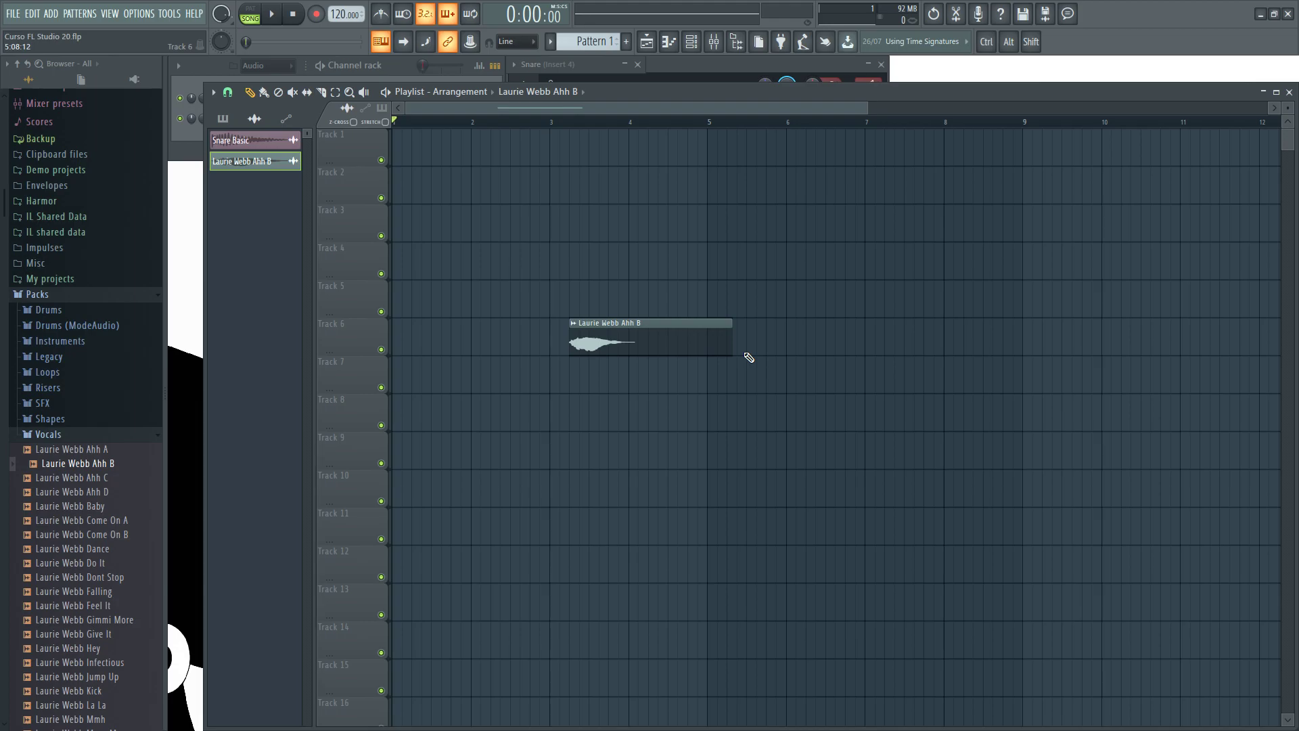
Try the vocal clip on Track 3 just after bar 2 and delete it from the playlist.
{"action": "left_click_drag", "start_coordinate": [730, 345], "coordinate": [487, 191]}
{"action": "scroll", "coordinate": [542, 239], "scroll_direction": "up", "scroll_amount": 2}
{"action": "scroll", "coordinate": [408, 186], "scroll_direction": "left", "scroll_amount": 2}
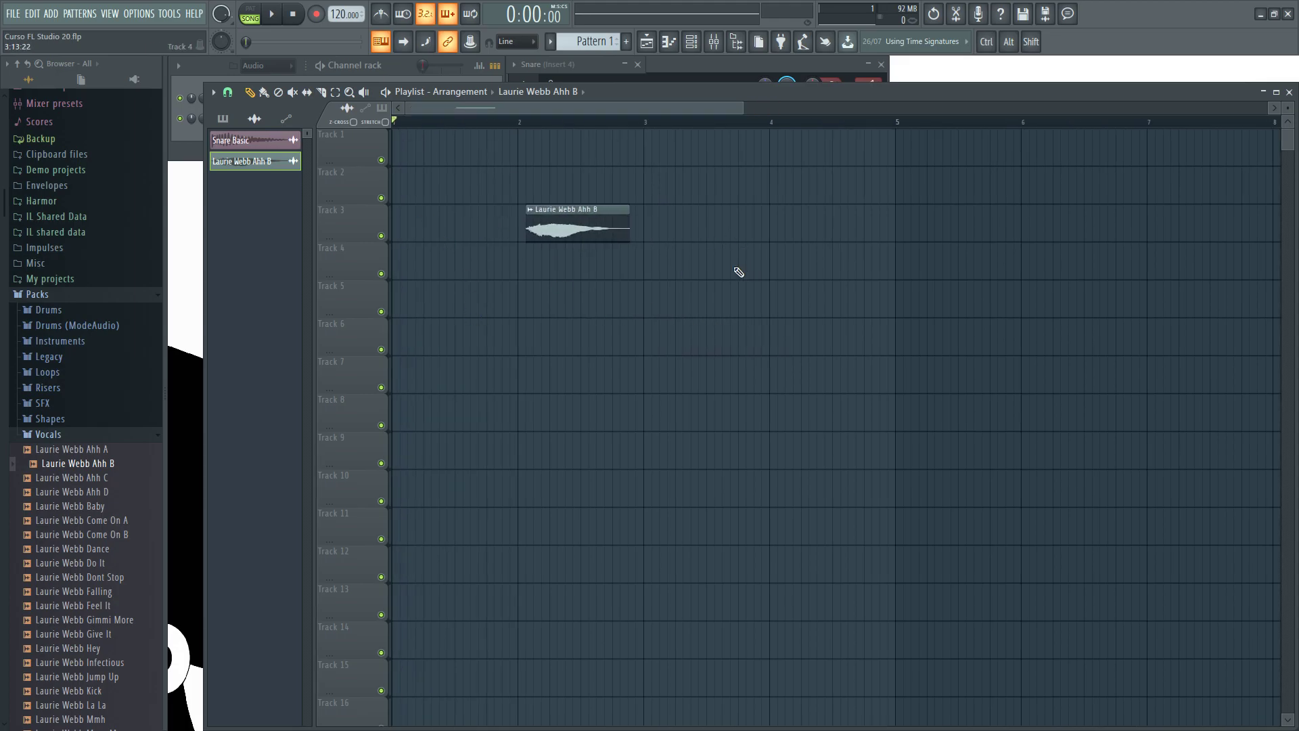
{"action": "left_click_drag", "start_coordinate": [624, 228], "coordinate": [567, 227]}
{"action": "right_click", "coordinate": [567, 227]}
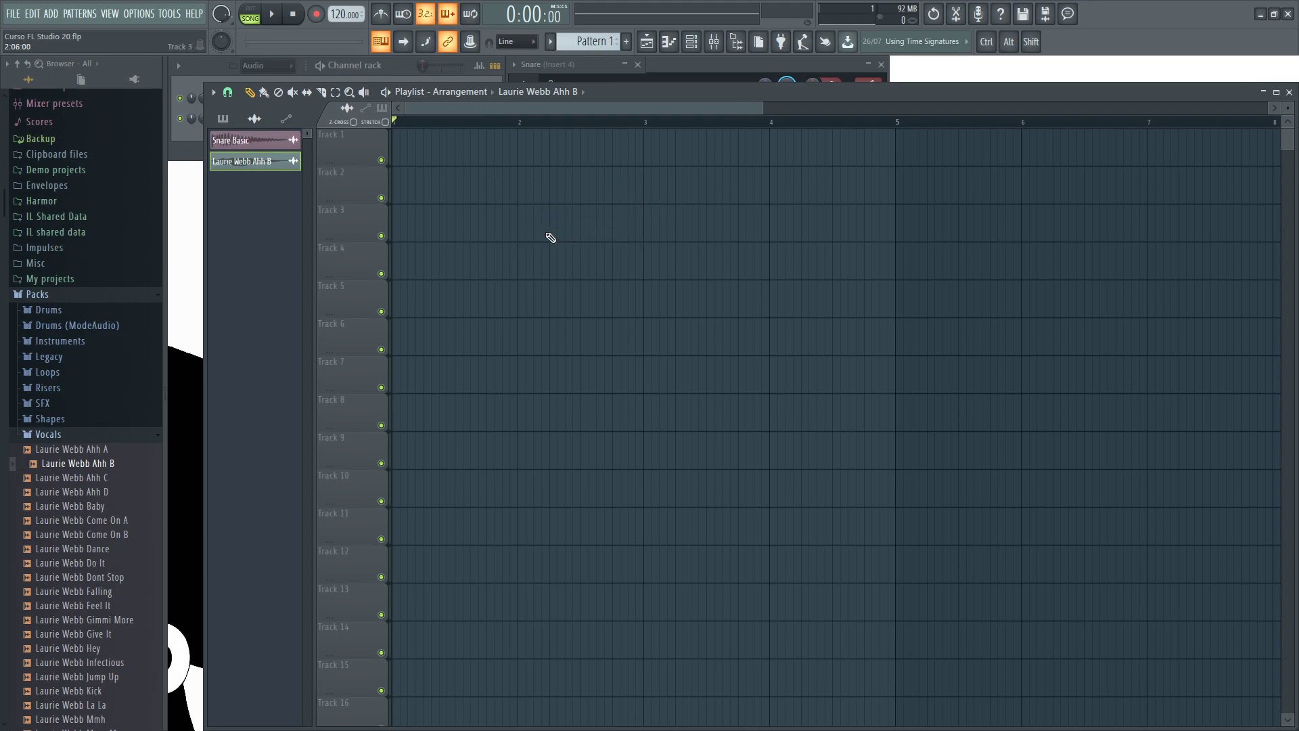
Set the channel rack filter to All and return to the playlist.
{"action": "left_click", "coordinate": [399, 71]}
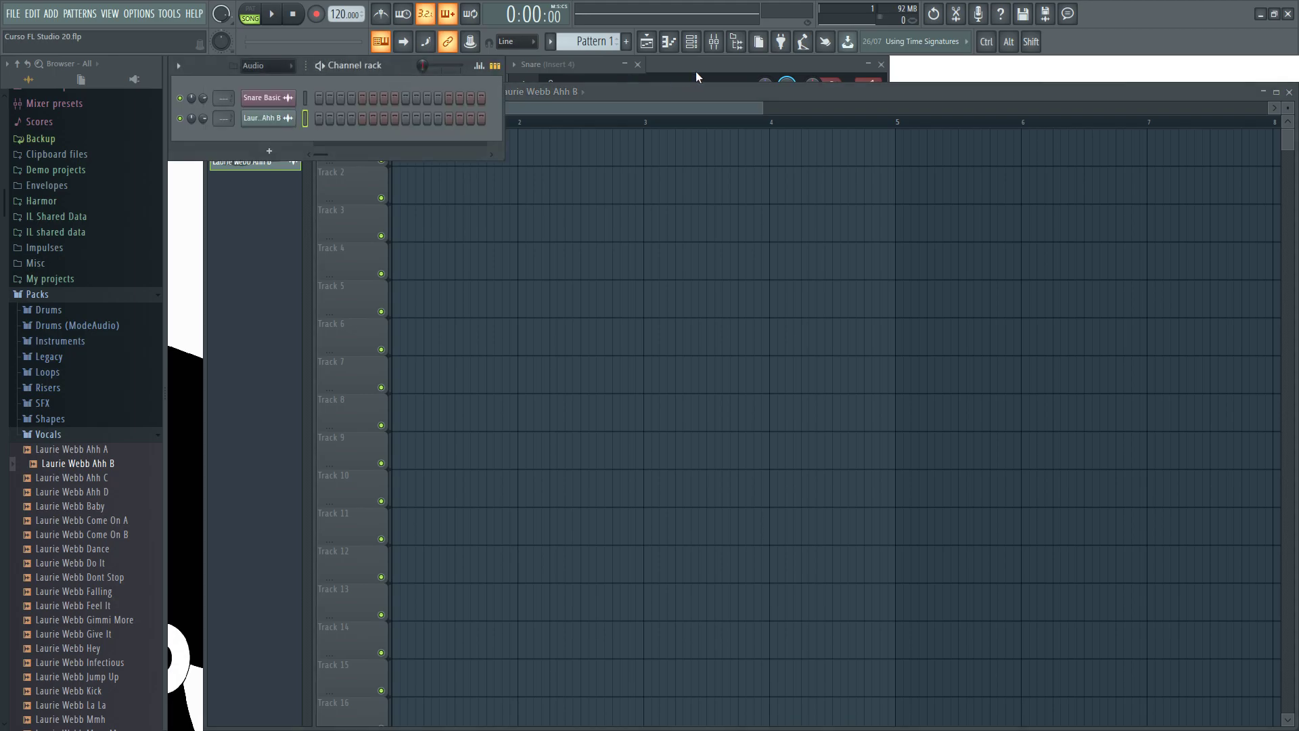
{"action": "left_click", "coordinate": [684, 88]}
{"action": "left_click", "coordinate": [396, 63]}
{"action": "left_click", "coordinate": [265, 65]}
{"action": "left_click", "coordinate": [270, 78]}
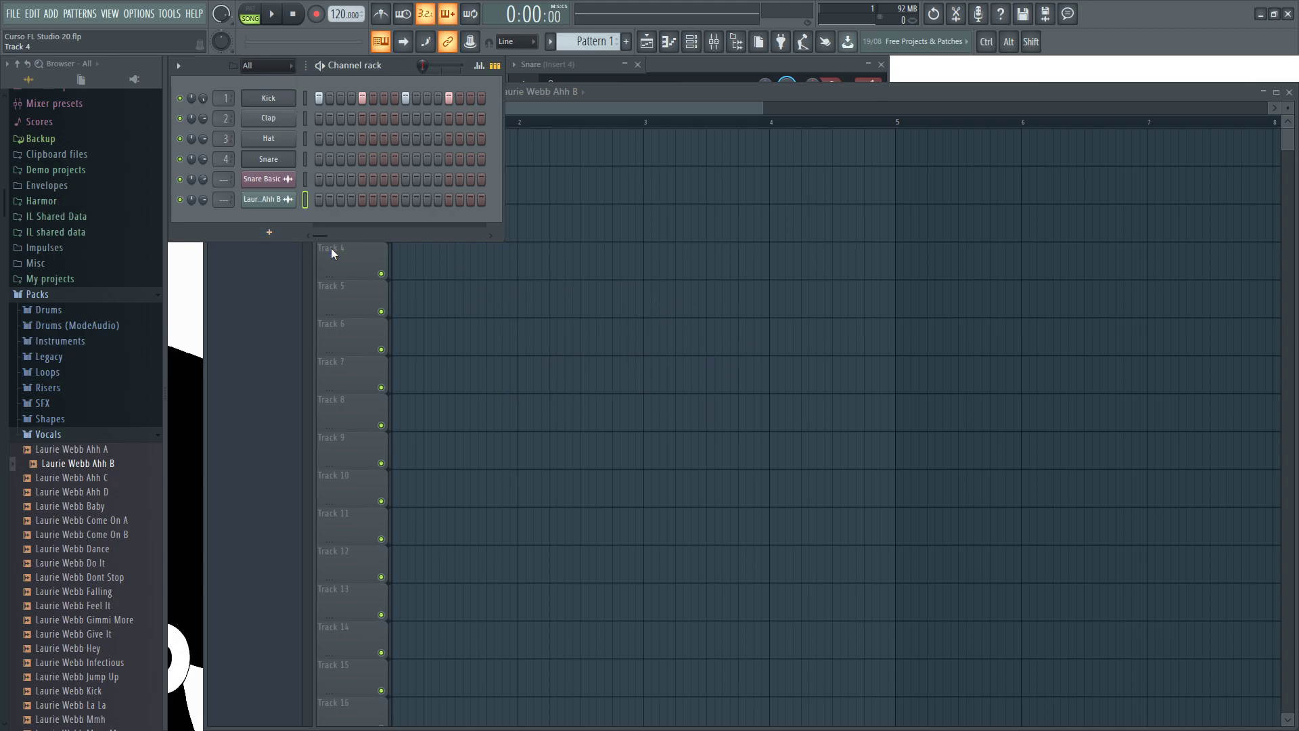
{"action": "left_click", "coordinate": [624, 94]}
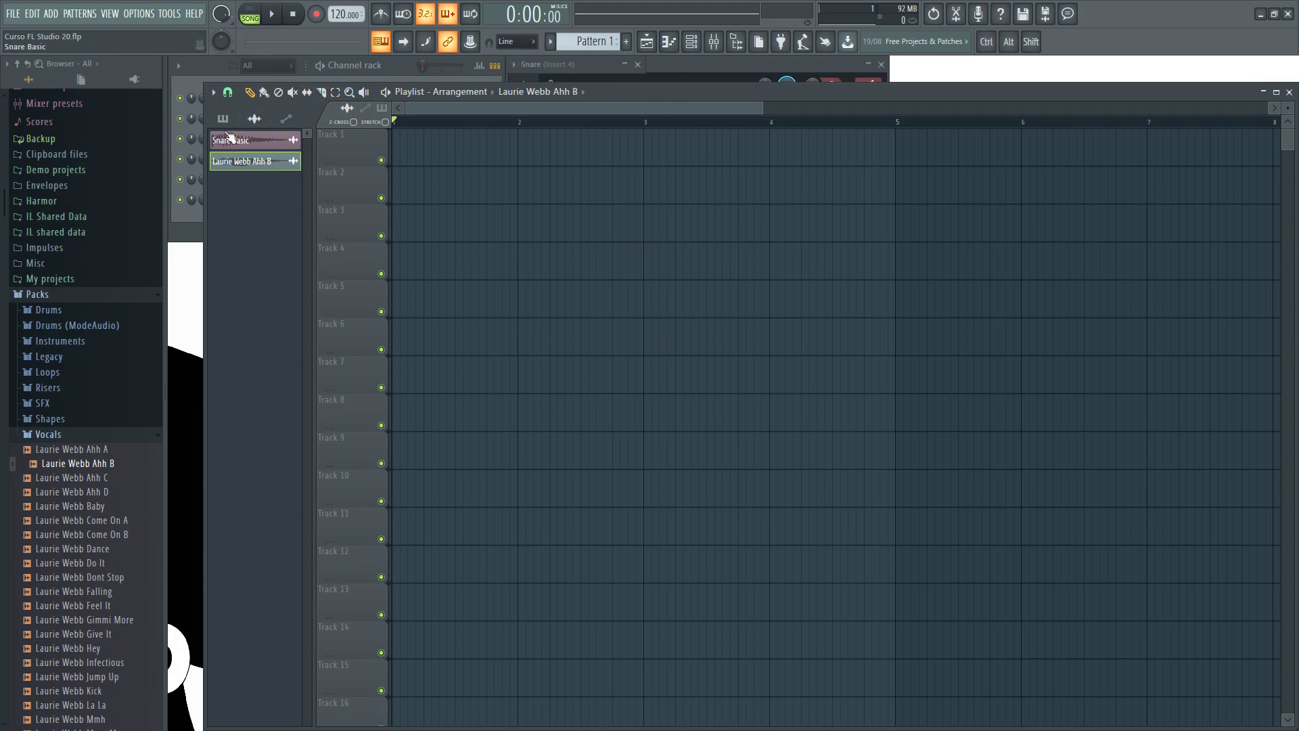
View the Kick channel's notes in the piano roll and close it.
{"action": "left_click", "coordinate": [378, 67]}
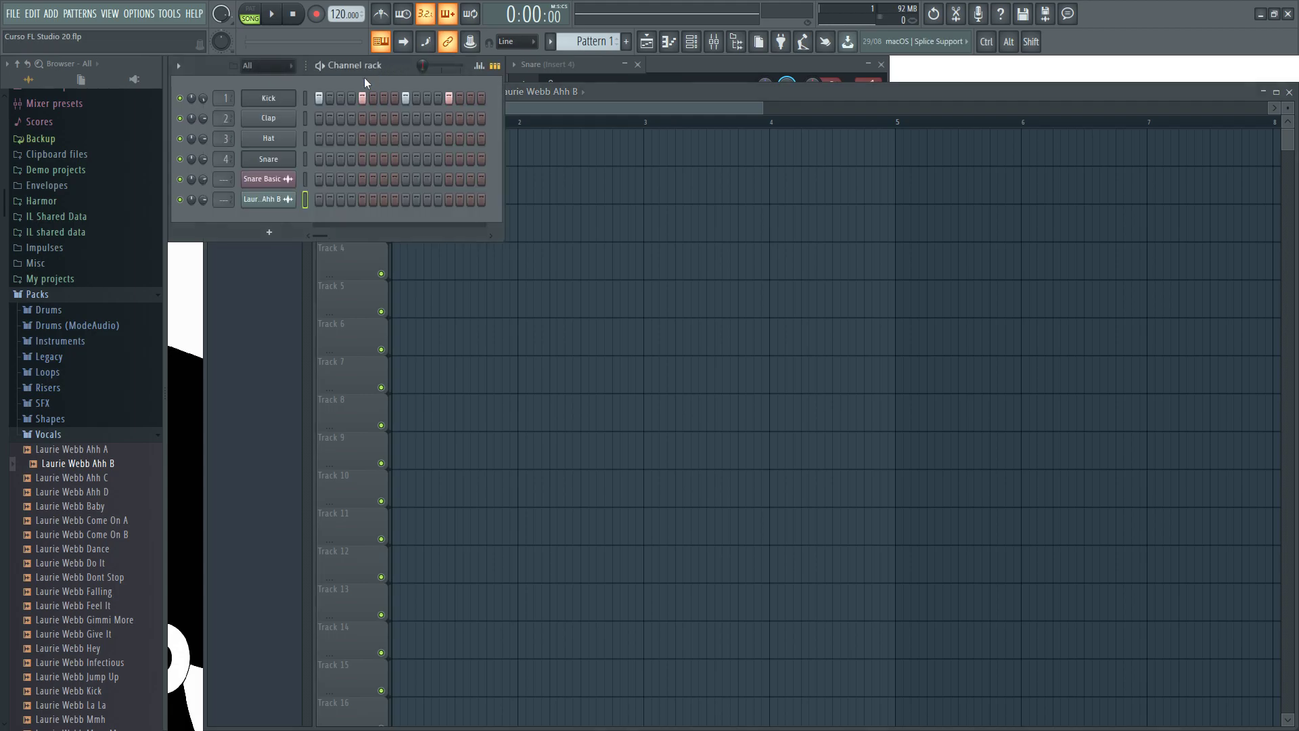
{"action": "right_click", "coordinate": [287, 100]}
{"action": "left_click", "coordinate": [317, 98]}
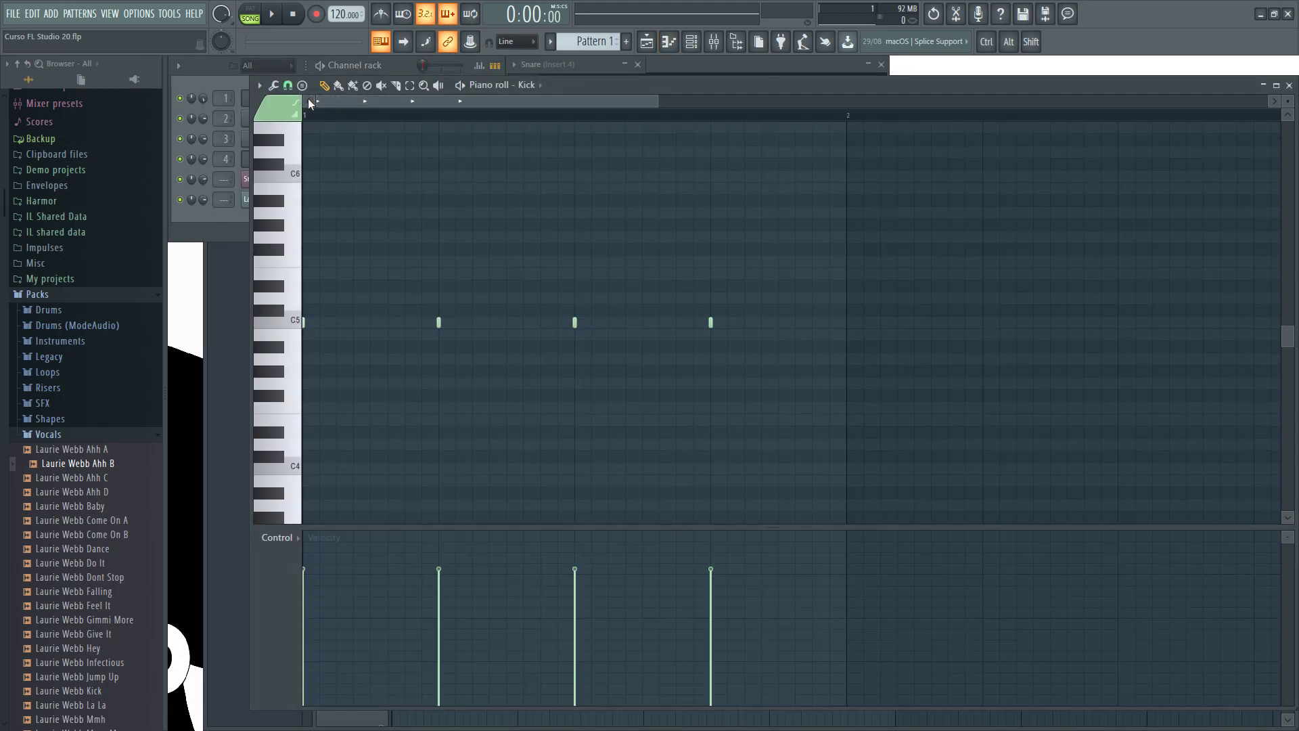
{"action": "left_click", "coordinate": [1290, 85]}
View the event editor for the Clap channel's volume, close it and return to the playlist.
{"action": "right_click", "coordinate": [203, 119]}
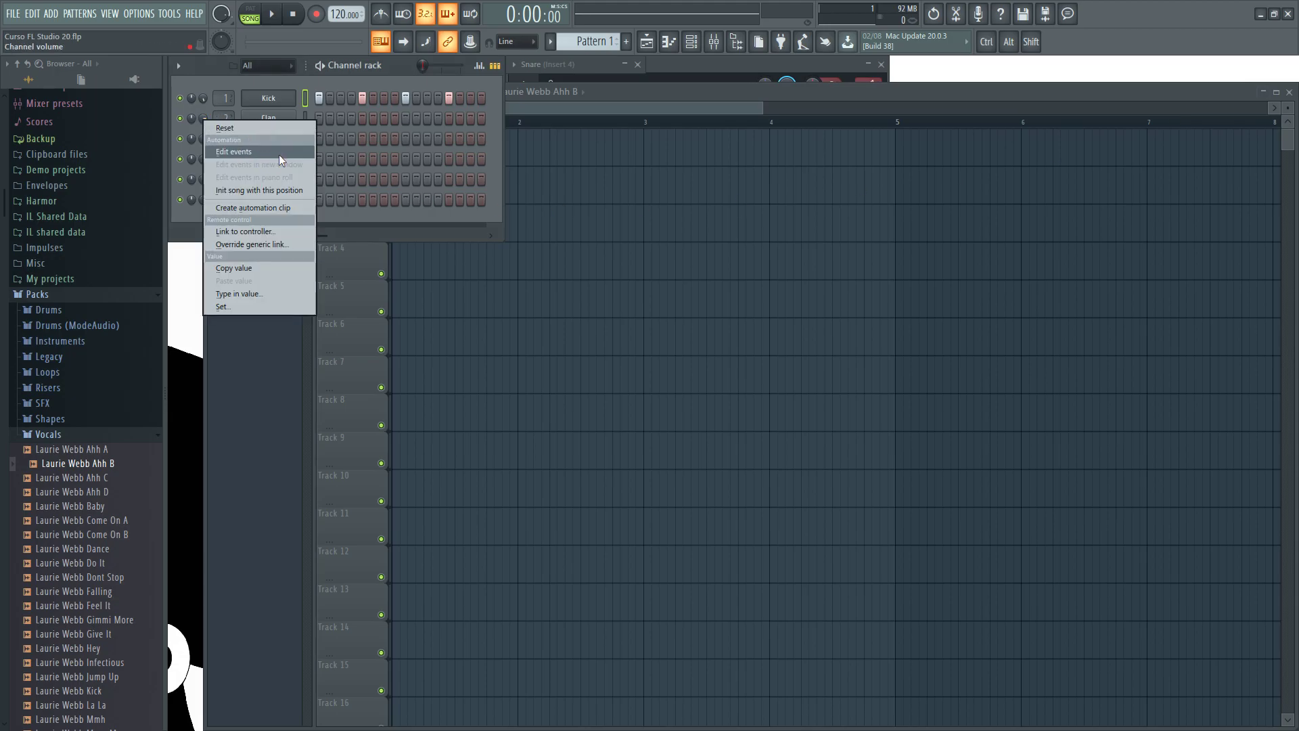
{"action": "left_click", "coordinate": [229, 152]}
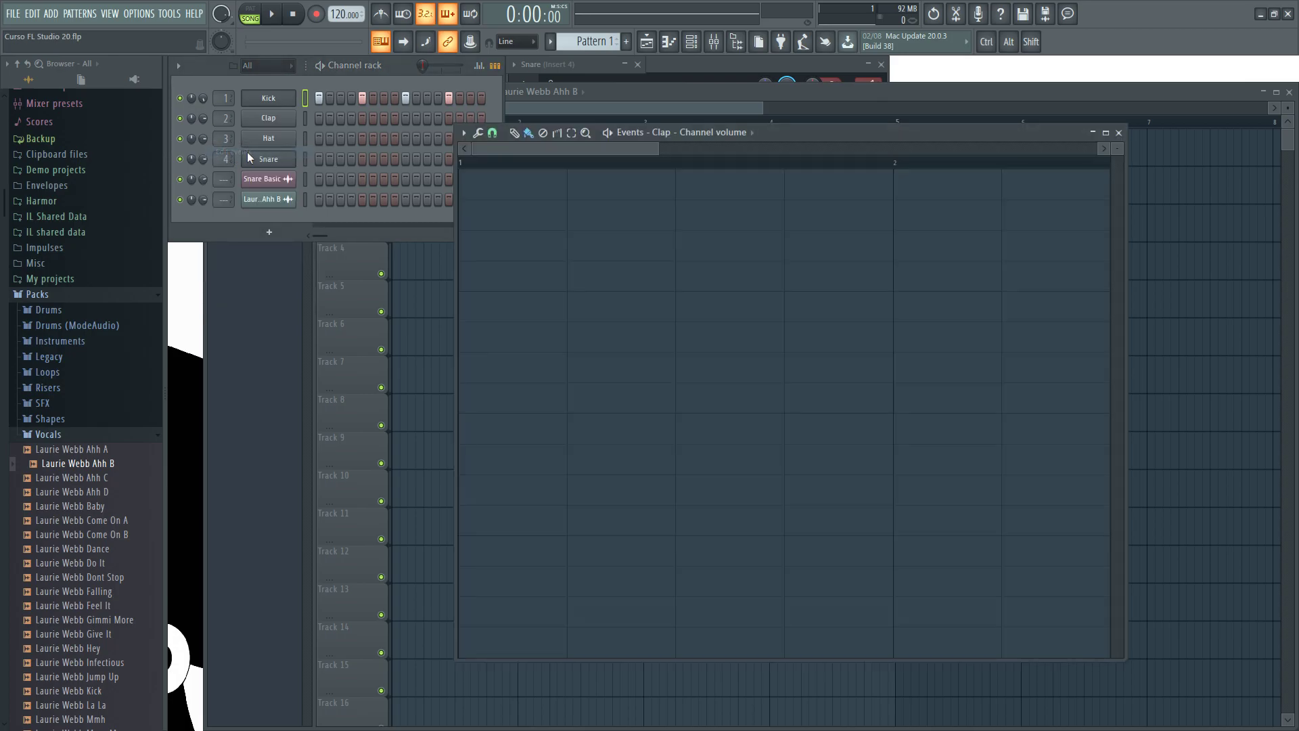
{"action": "left_click", "coordinate": [1119, 134]}
{"action": "left_click", "coordinate": [1096, 95]}
Compare the main snap options with the playlist's own snap options.
{"action": "scroll", "coordinate": [486, 123], "scroll_direction": "up", "scroll_amount": 3}
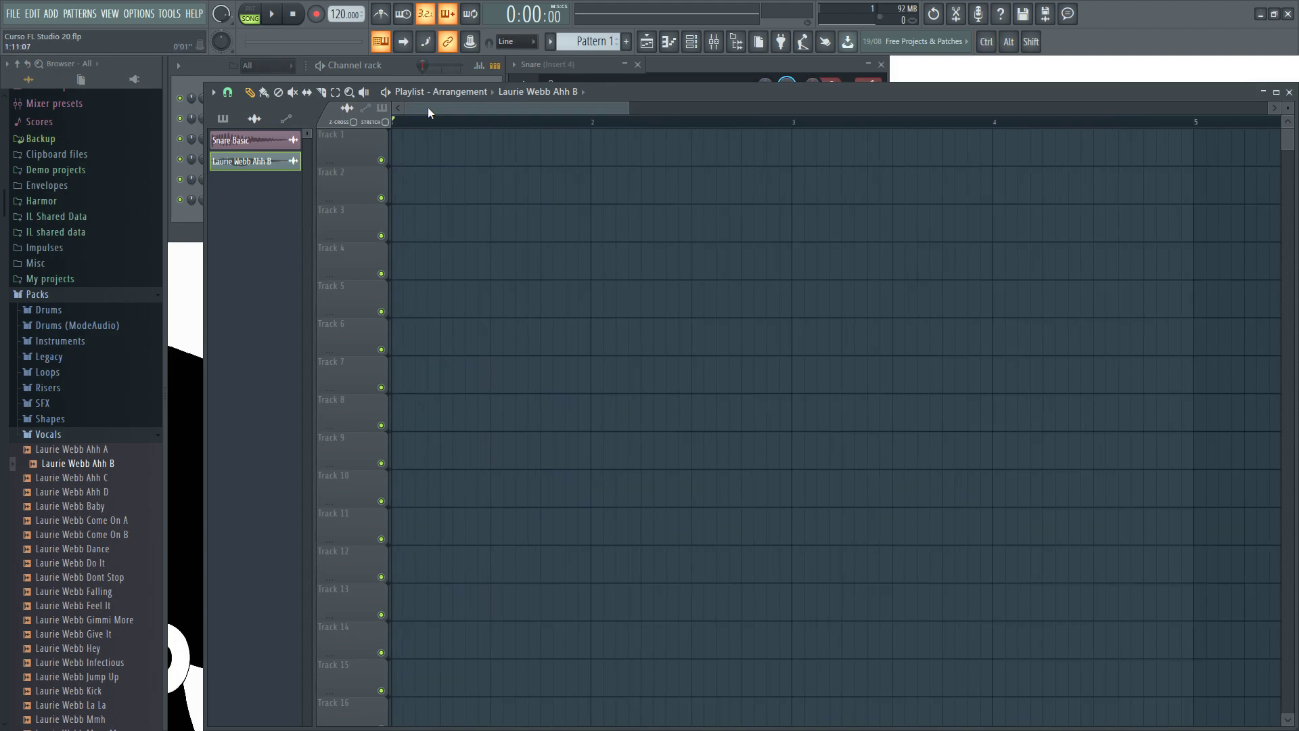
{"action": "left_click", "coordinate": [517, 43]}
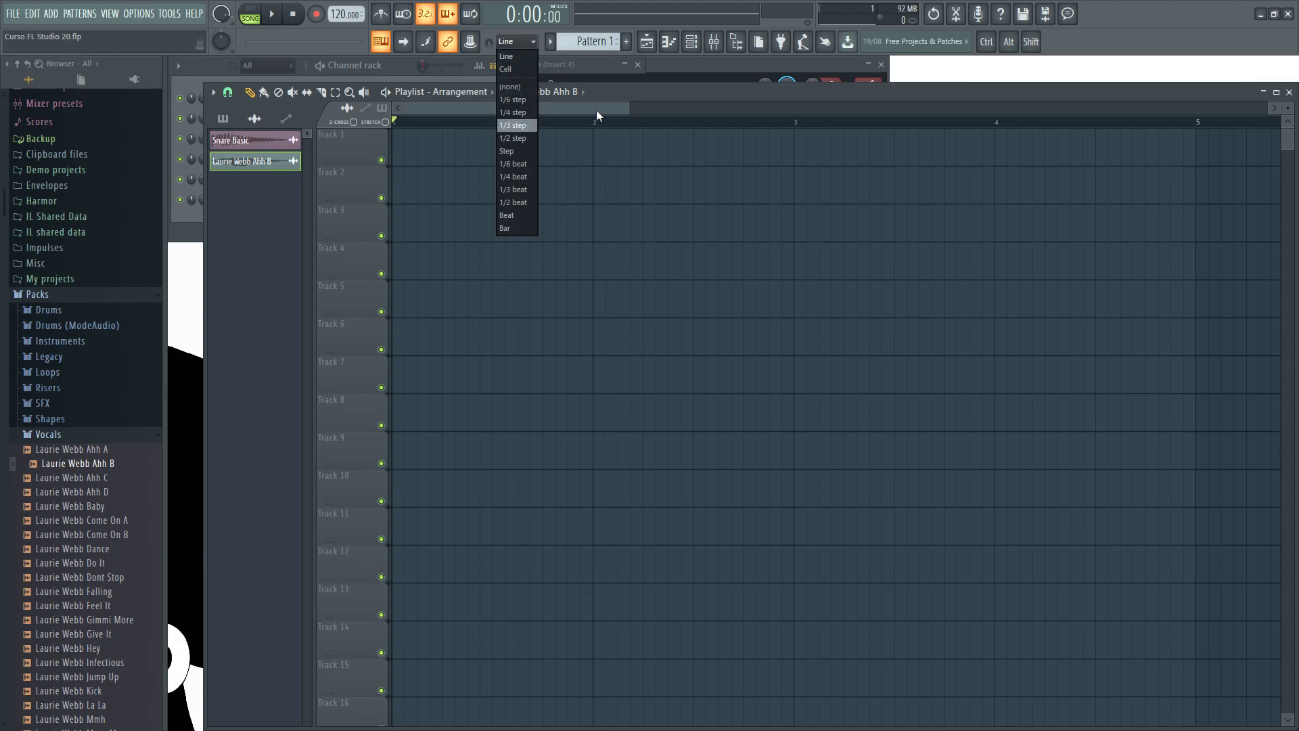
{"action": "left_click", "coordinate": [666, 88]}
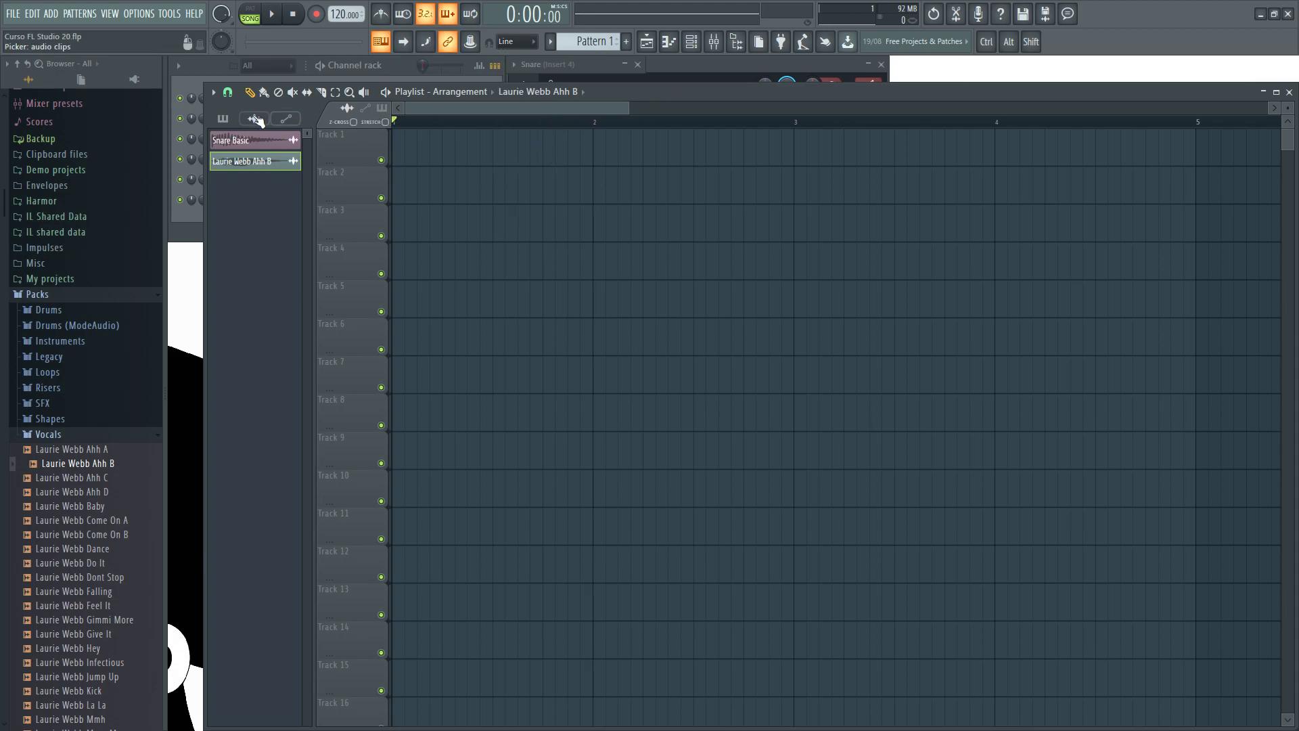
{"action": "left_click", "coordinate": [230, 97]}
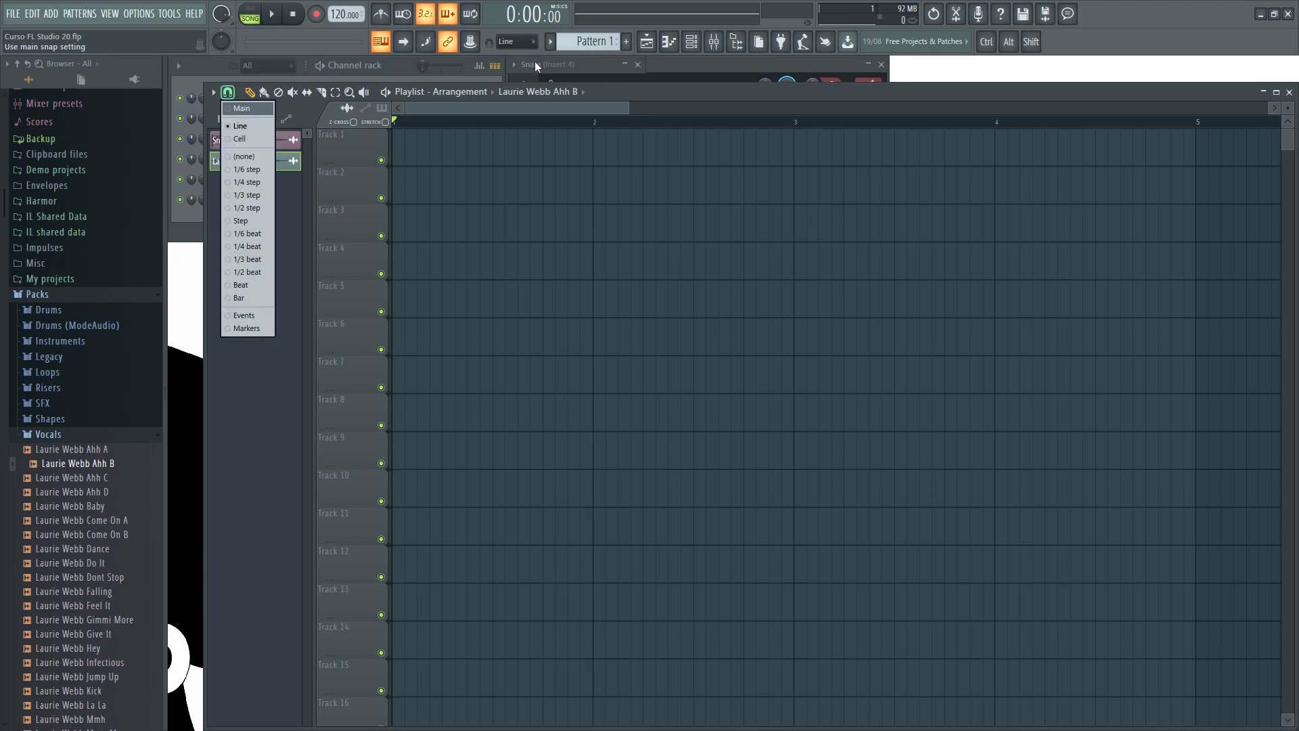
{"action": "left_click", "coordinate": [506, 42]}
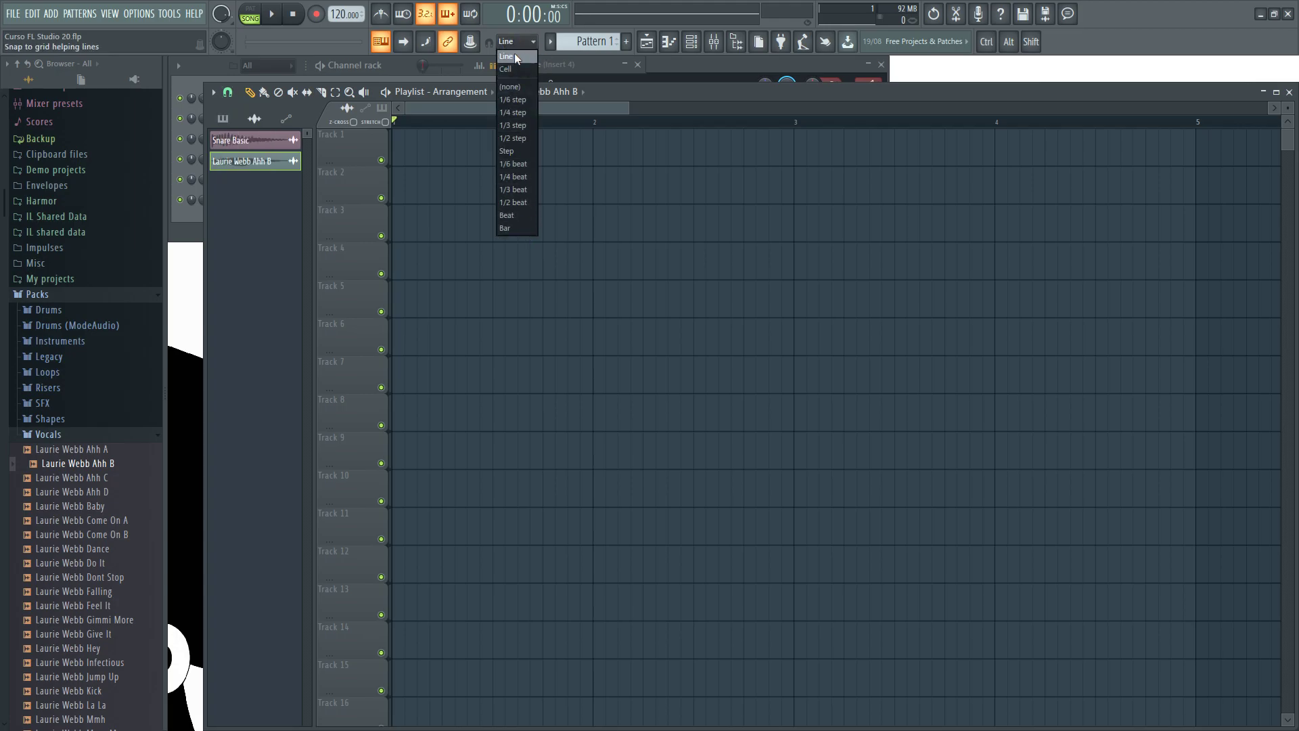
{"action": "left_click", "coordinate": [228, 92]}
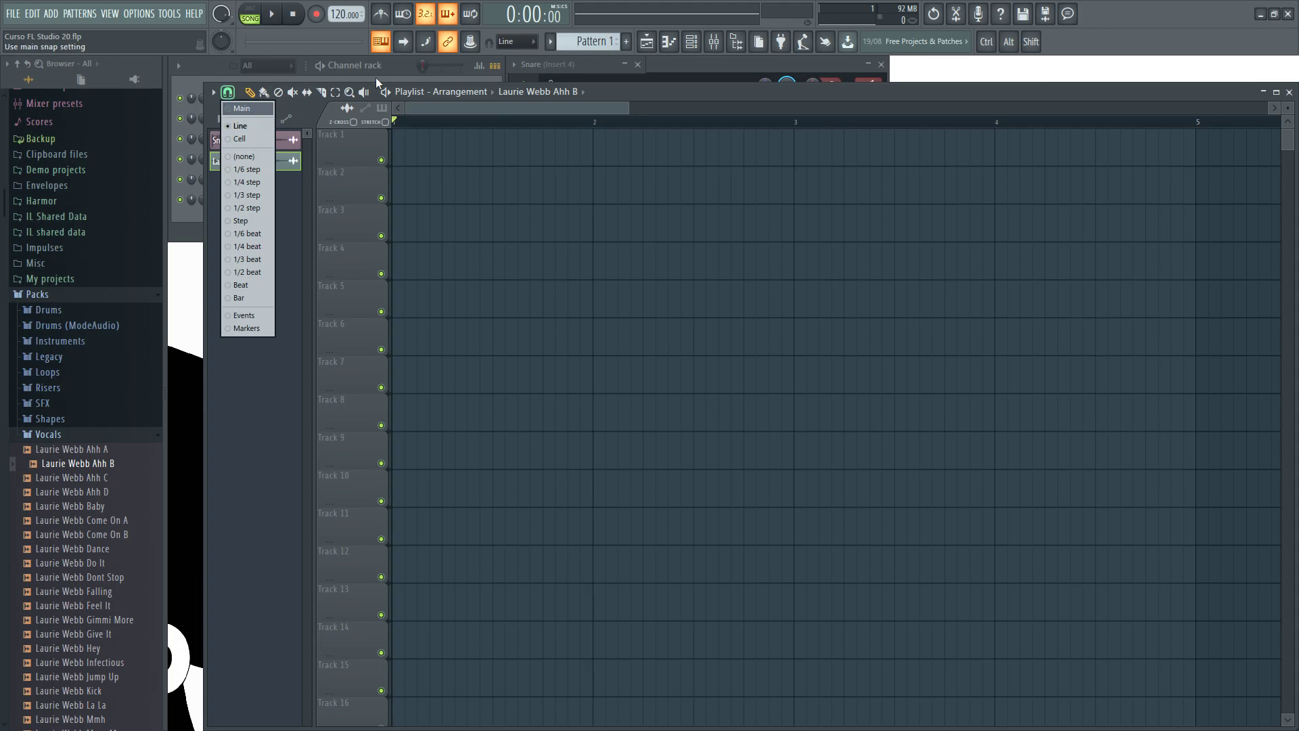
Examine the snap options in the Kick channel's piano roll and return to the playlist.
{"action": "left_click", "coordinate": [398, 69]}
{"action": "right_click", "coordinate": [297, 98]}
{"action": "left_click", "coordinate": [311, 99]}
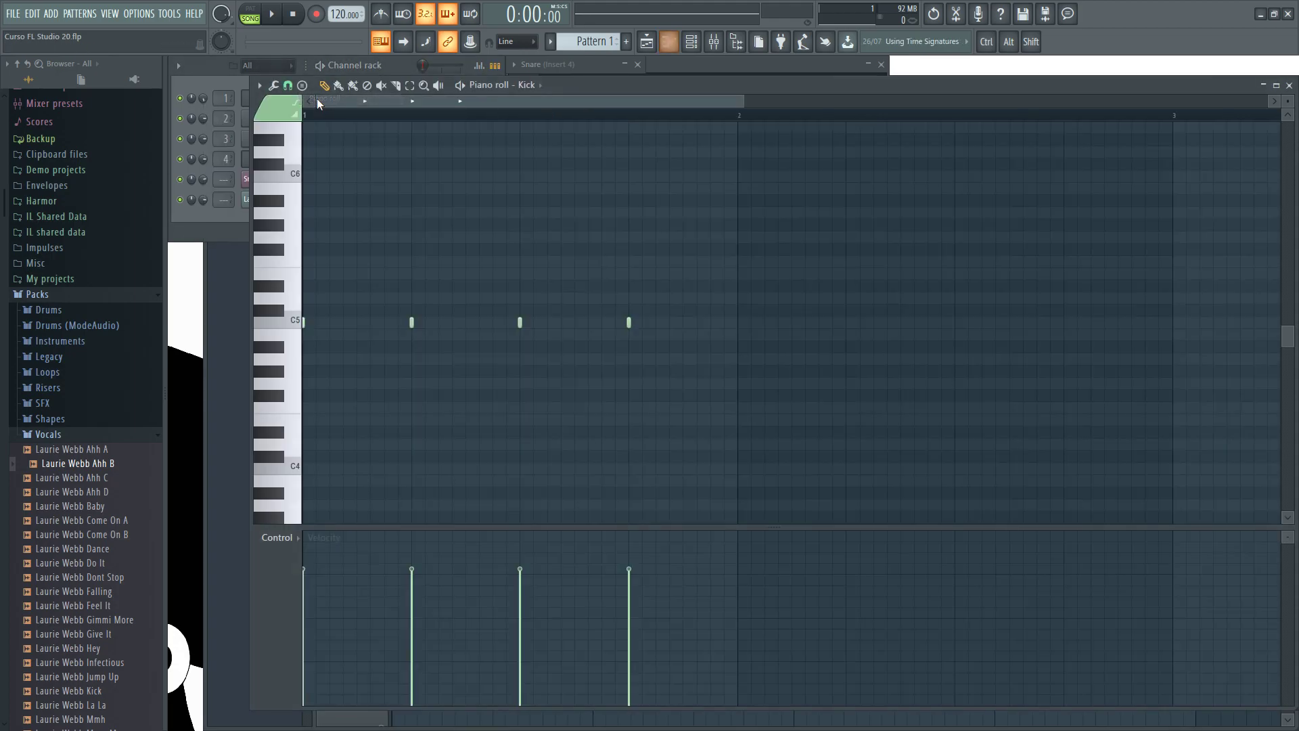
{"action": "left_click", "coordinate": [288, 85]}
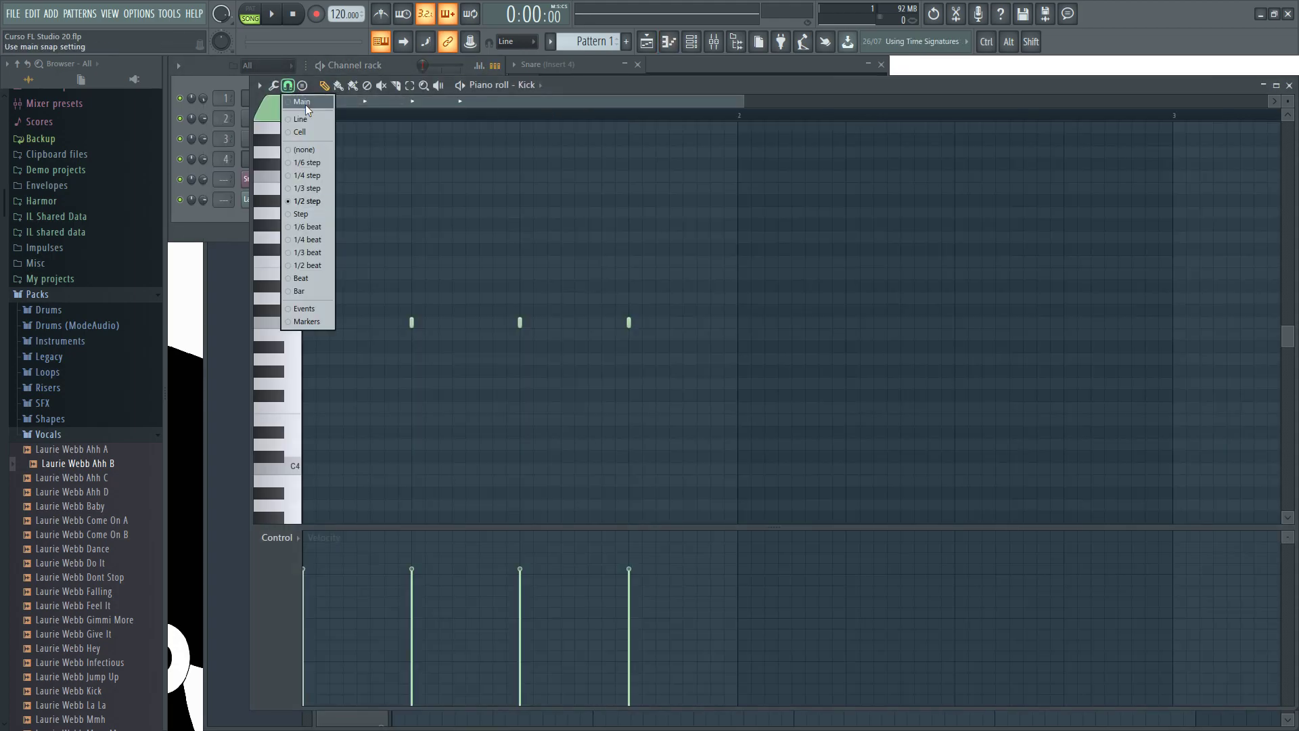
{"action": "left_click", "coordinate": [1290, 86]}
{"action": "left_click", "coordinate": [864, 92]}
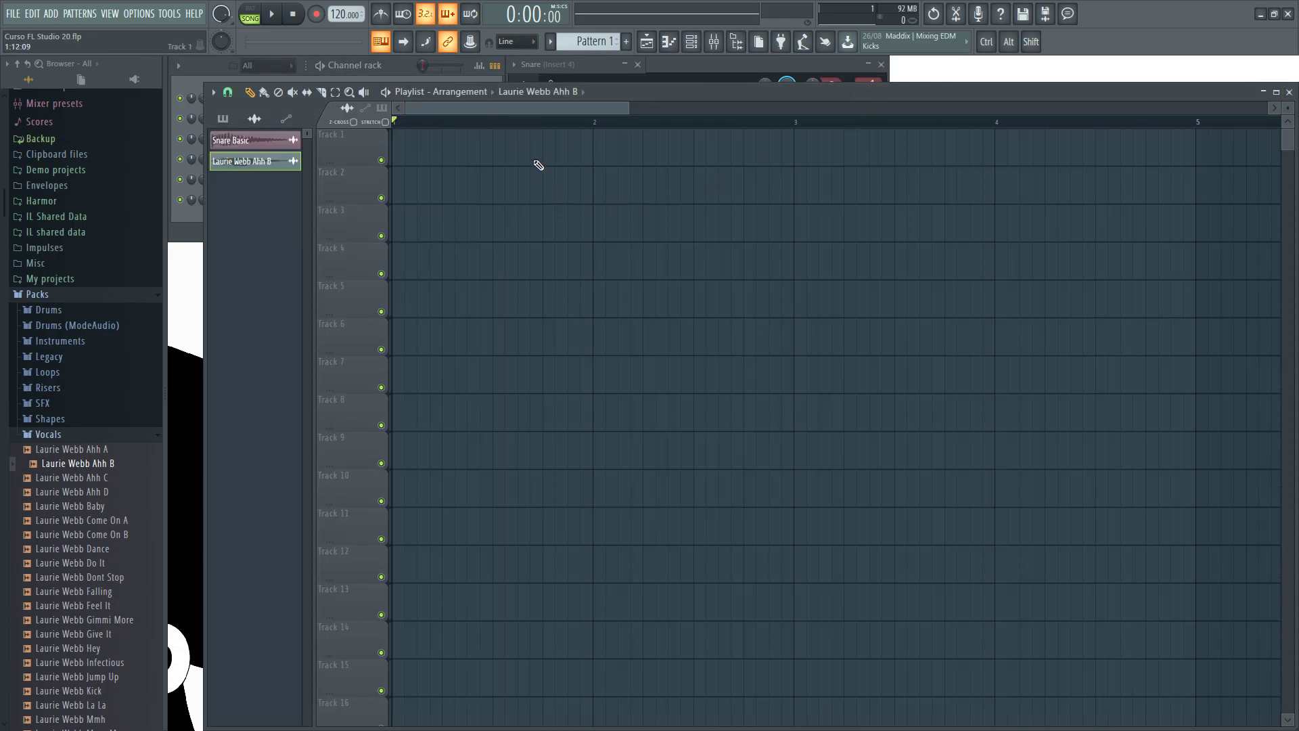
Enlarge the playlist's timeline to about two bars and increase the height of Track 1.
{"action": "scroll", "coordinate": [437, 164], "scroll_direction": "up", "scroll_amount": 1, "text": "ctrl"}
{"action": "scroll", "coordinate": [437, 164], "scroll_direction": "up", "scroll_amount": 2, "text": "ctrl"}
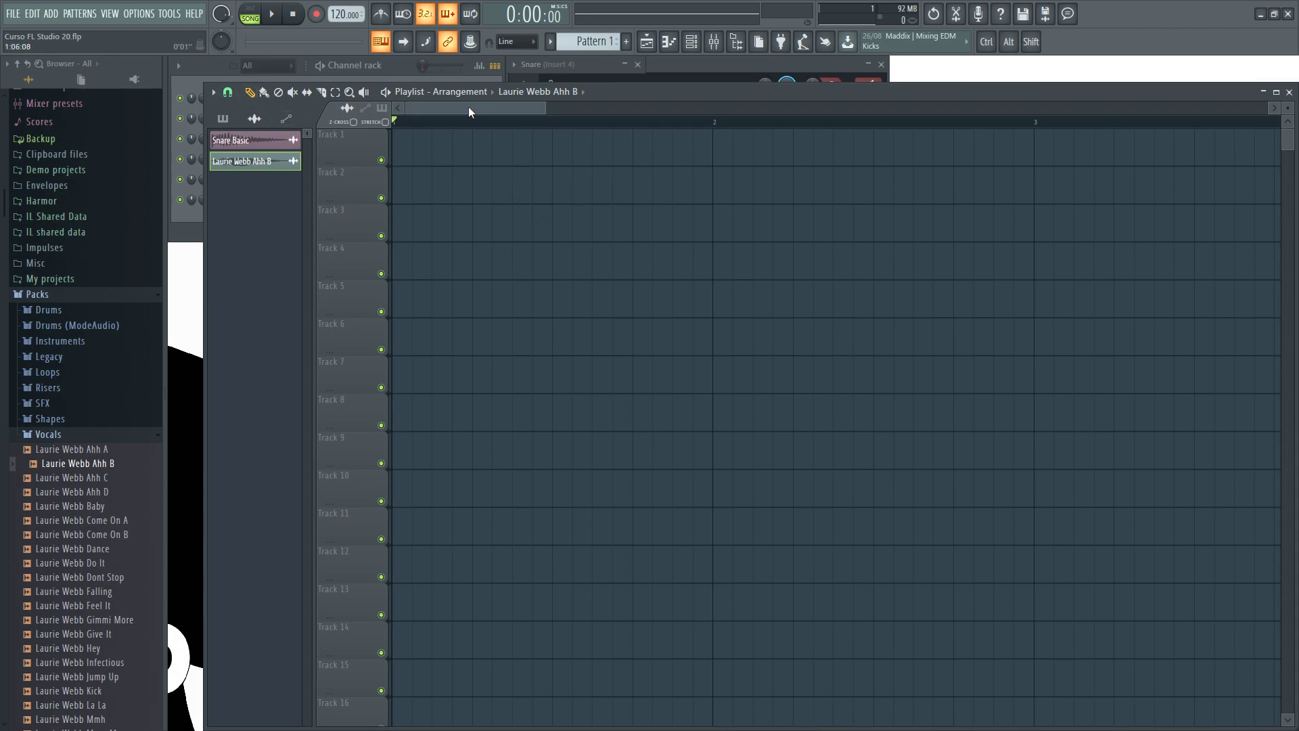
{"action": "scroll", "coordinate": [361, 179], "scroll_direction": "up", "scroll_amount": 1, "text": "ctrl"}
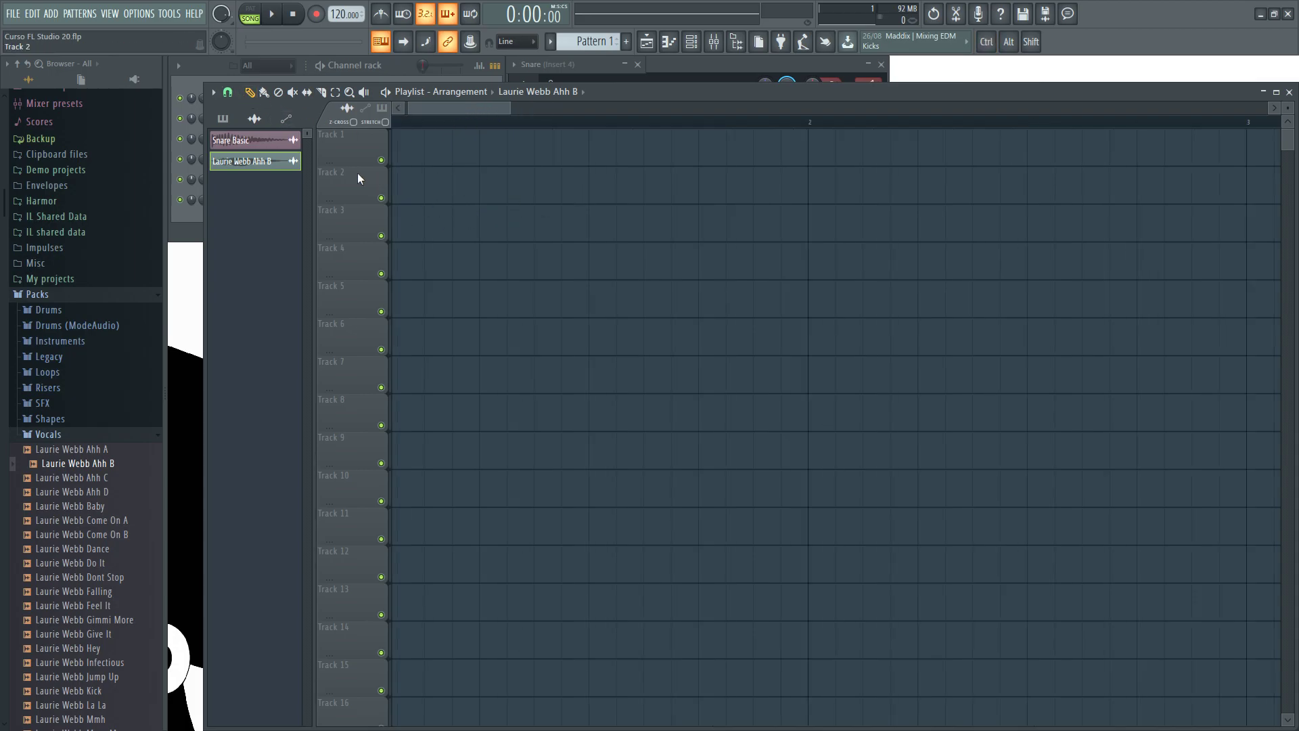
{"action": "left_click_drag", "start_coordinate": [333, 165], "coordinate": [299, 328]}
{"action": "left_click_drag", "start_coordinate": [472, 109], "coordinate": [458, 111]}
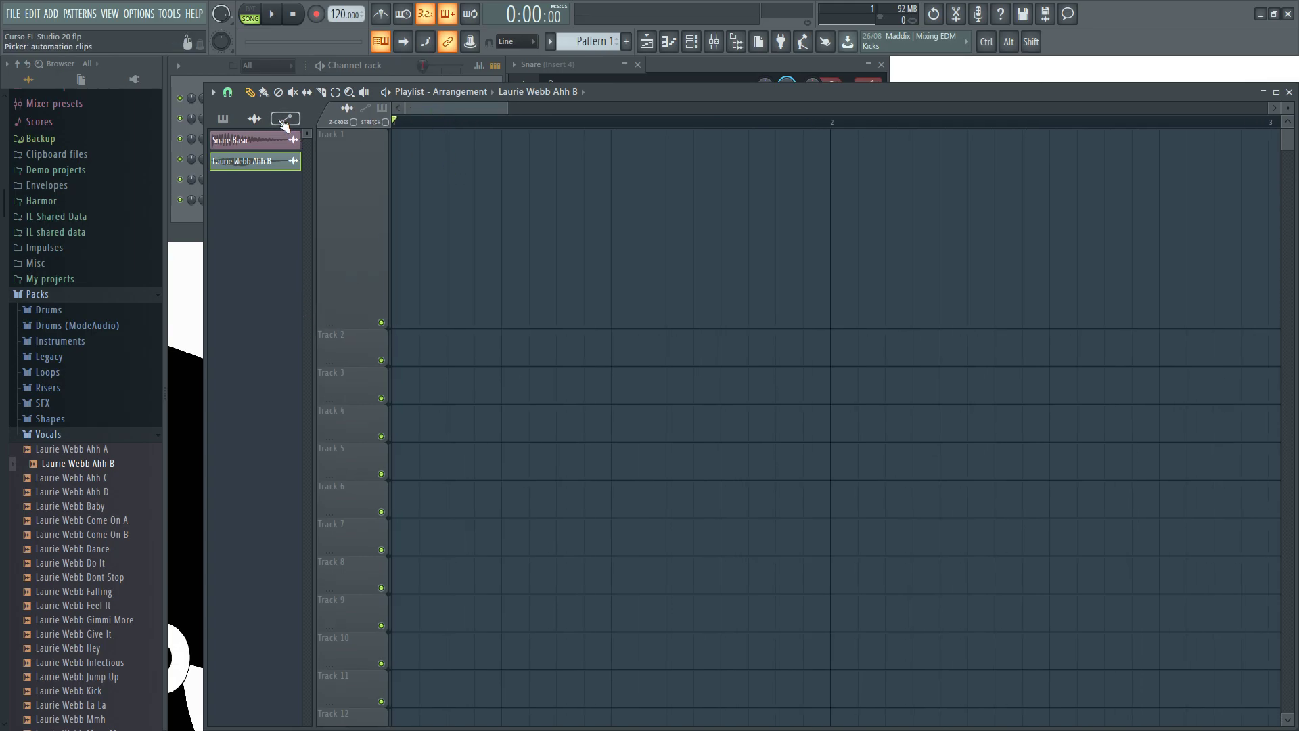
Place a Pattern 1 clip at the start of Track 1 and play the song briefly.
{"action": "left_click", "coordinate": [223, 119]}
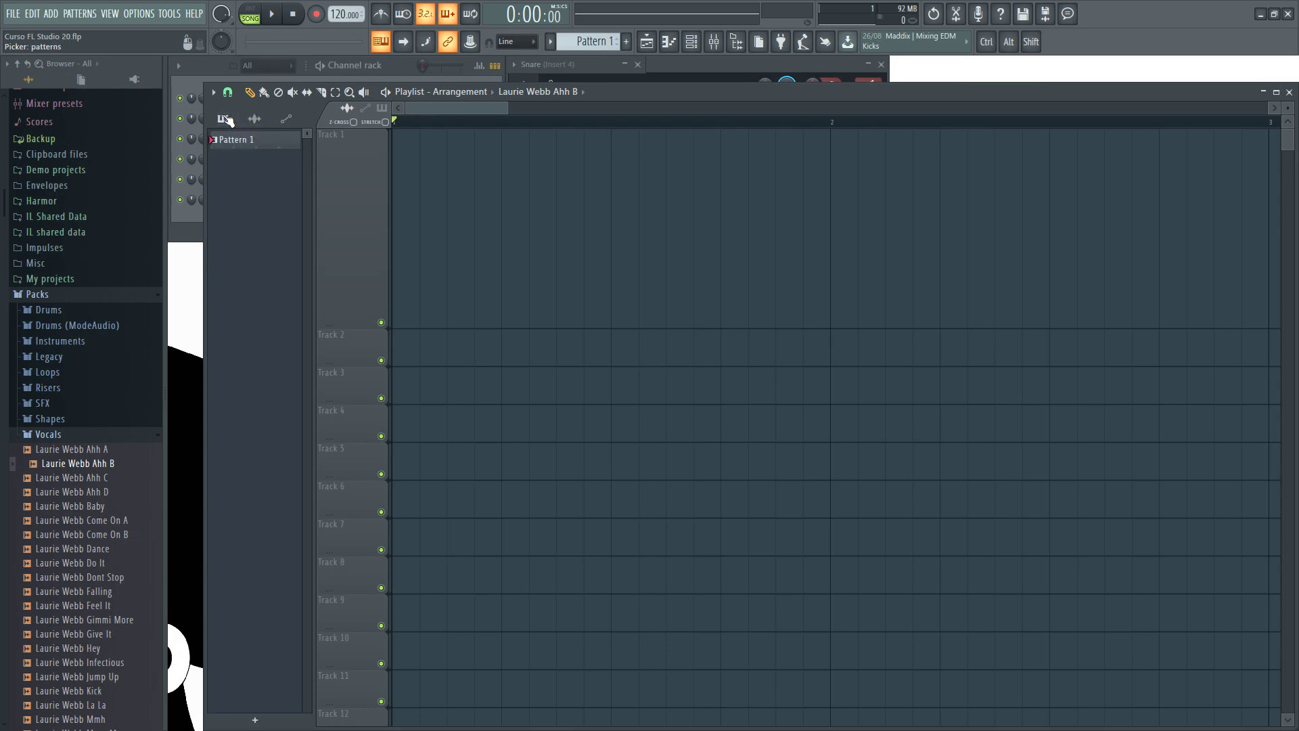
{"action": "left_click", "coordinate": [241, 143]}
{"action": "left_click", "coordinate": [429, 195]}
{"action": "left_click_drag", "start_coordinate": [486, 189], "coordinate": [450, 187]}
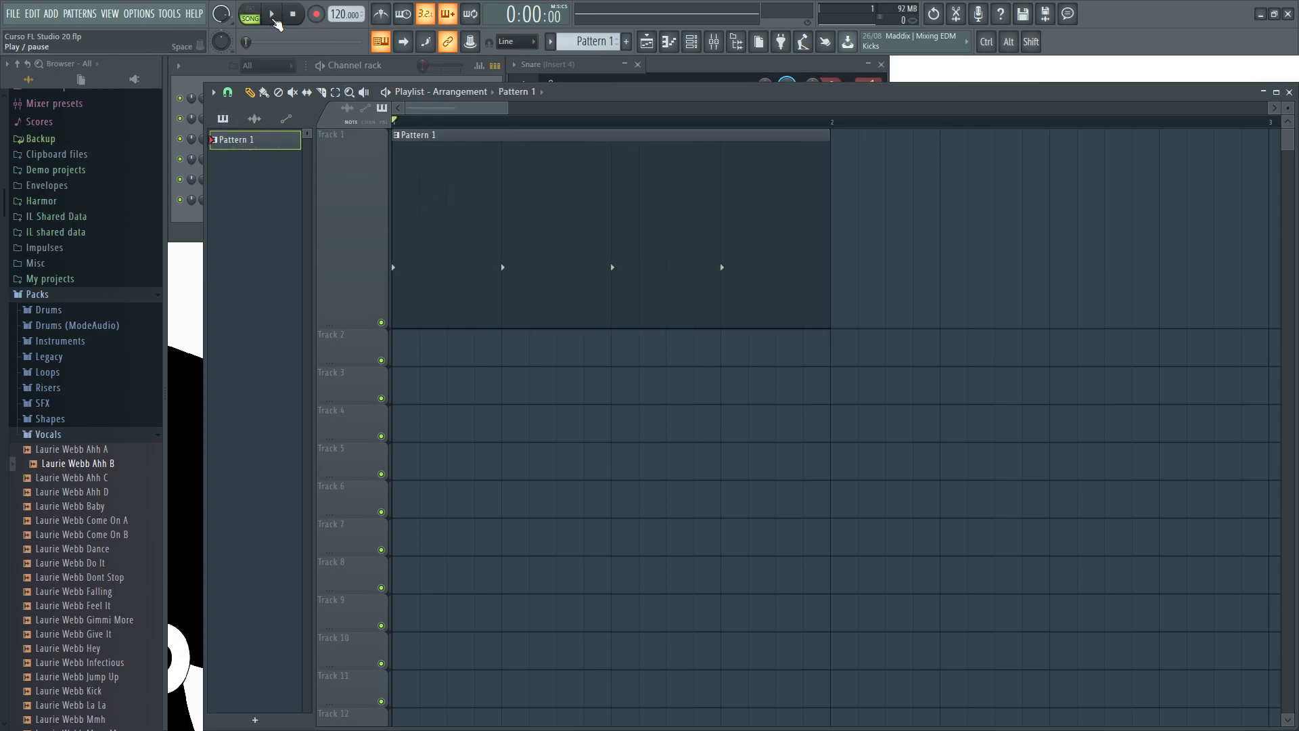
{"action": "left_click", "coordinate": [274, 19]}
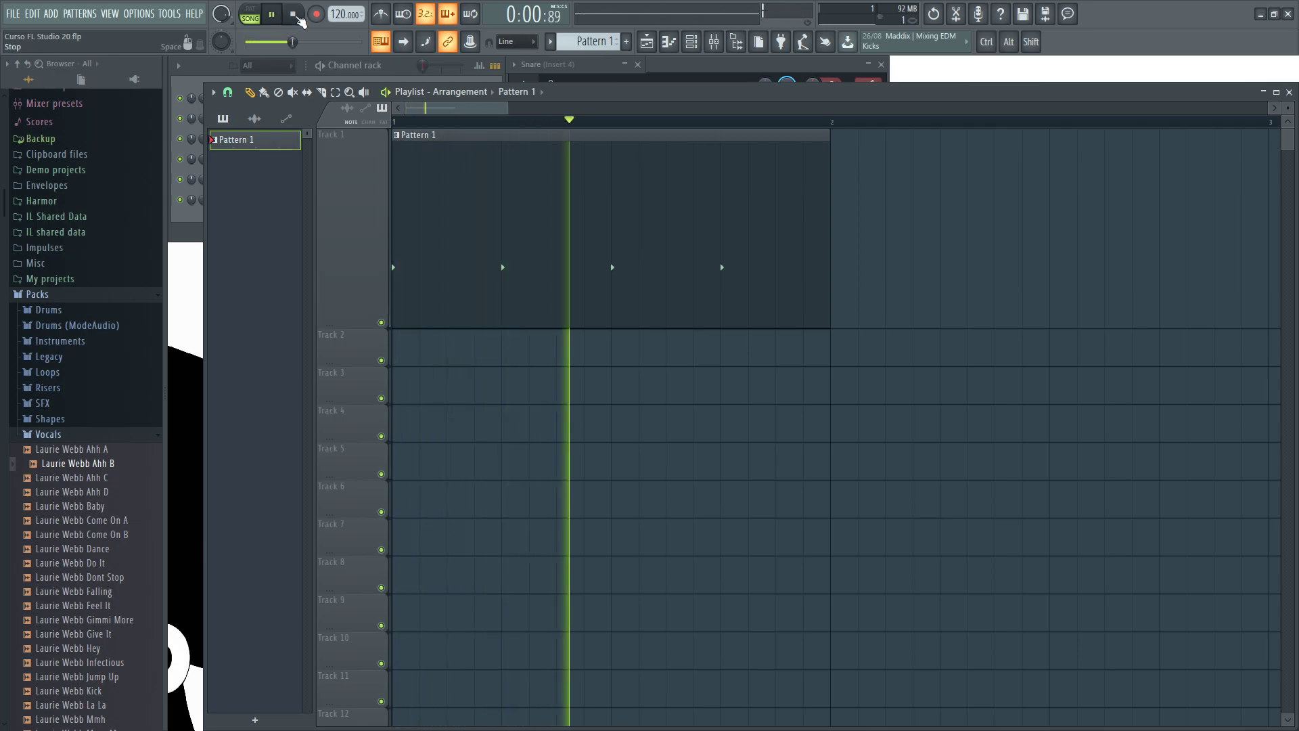
{"action": "left_click", "coordinate": [298, 18]}
Delete the Pattern 1 clip from Track 1, and try placing one at beat 2 before removing it too.
{"action": "left_click_drag", "start_coordinate": [536, 206], "coordinate": [501, 216]}
{"action": "right_click", "coordinate": [501, 216]}
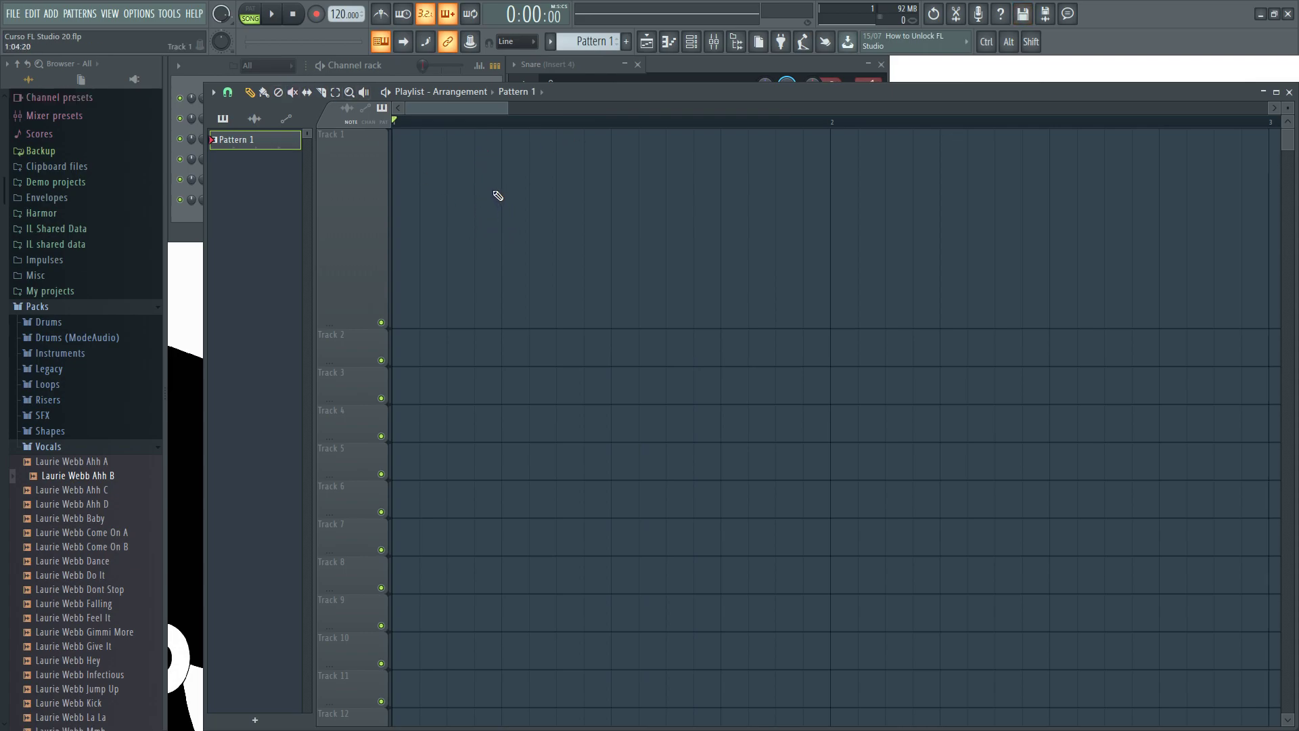
{"action": "left_click", "coordinate": [494, 196]}
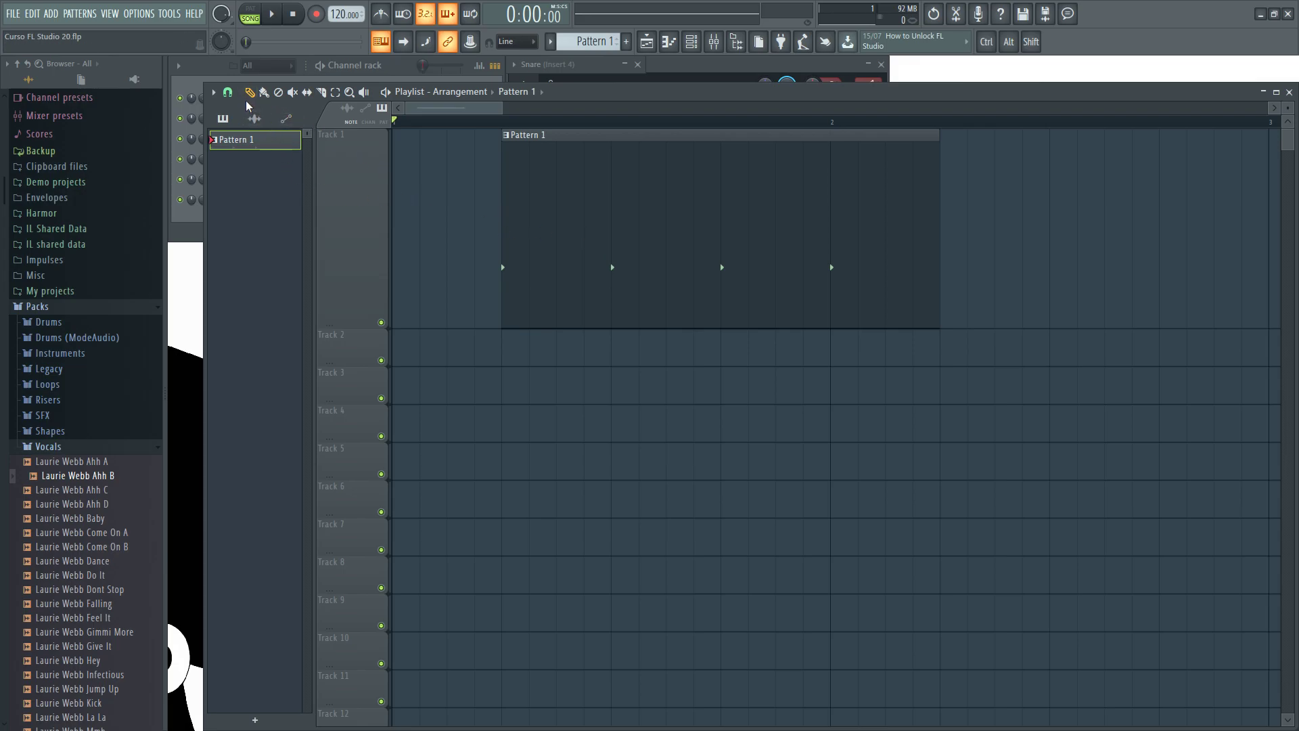
{"action": "right_click", "coordinate": [559, 232]}
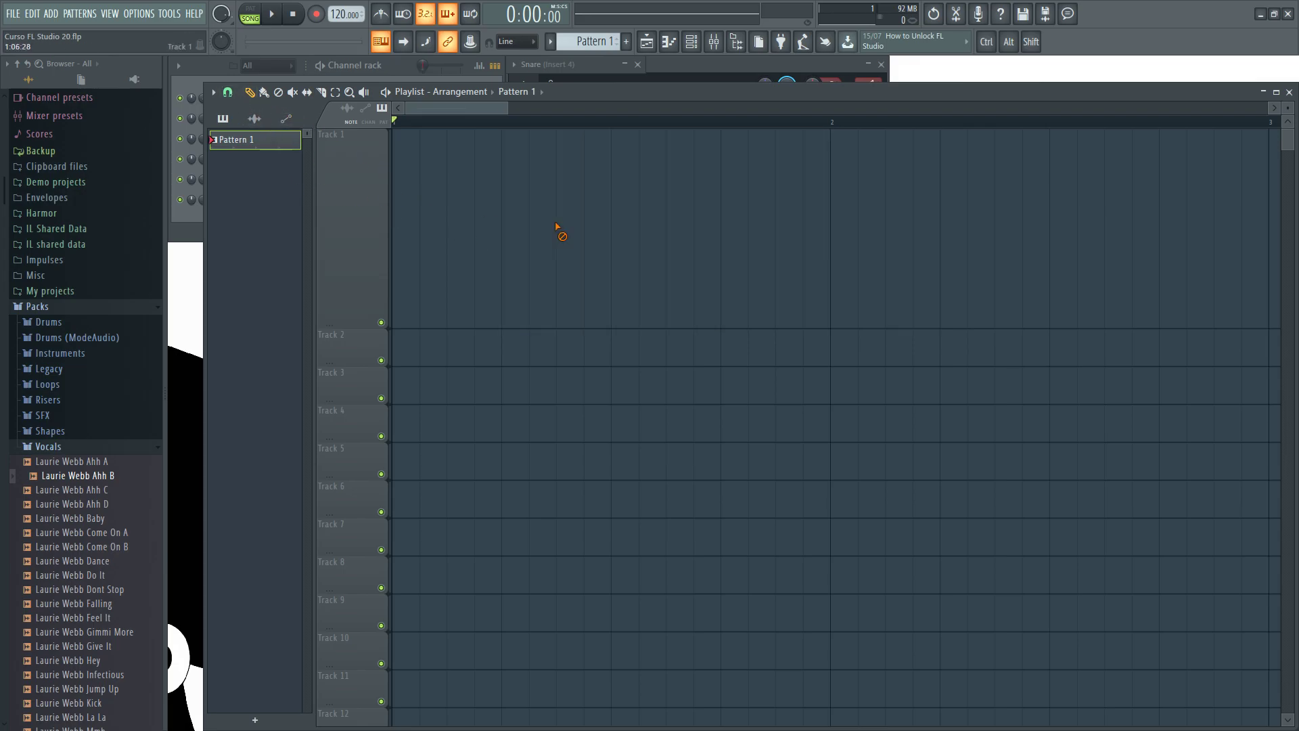
Set the playlist snap to Main and look through the main snap options.
{"action": "left_click", "coordinate": [229, 94]}
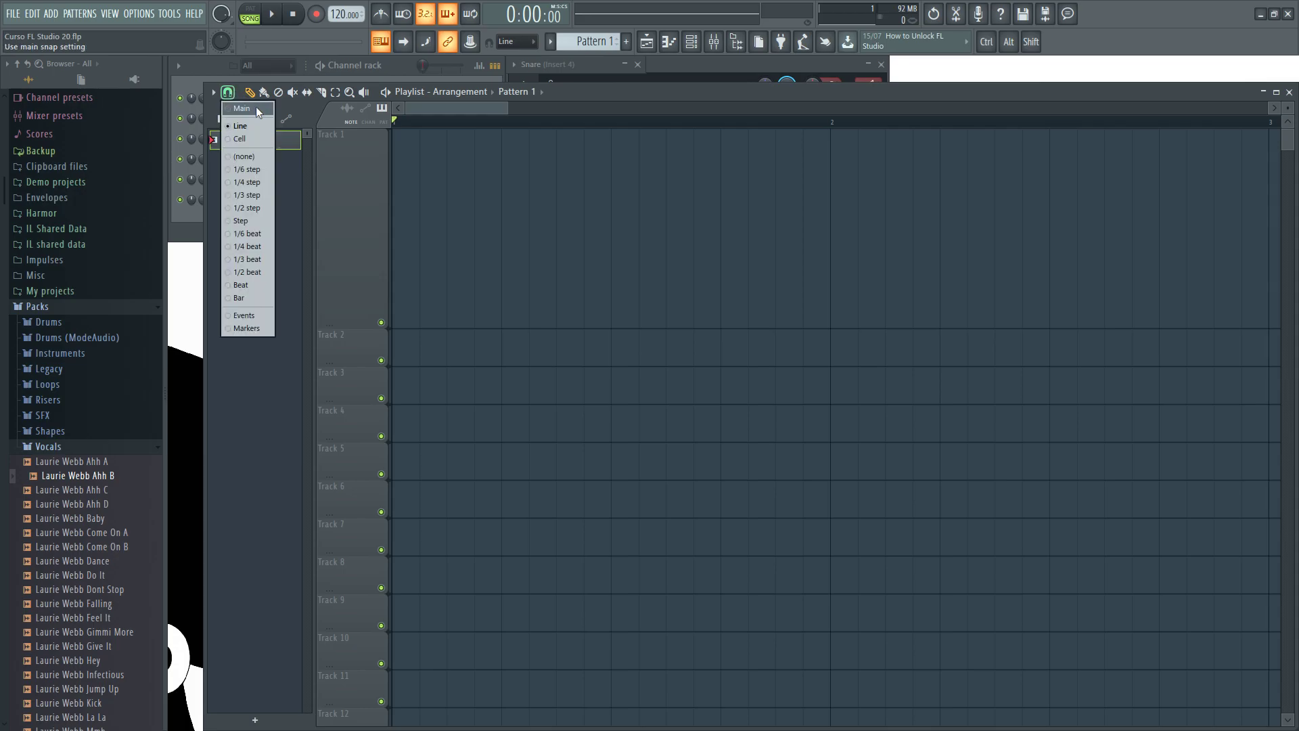
{"action": "left_click", "coordinate": [246, 109]}
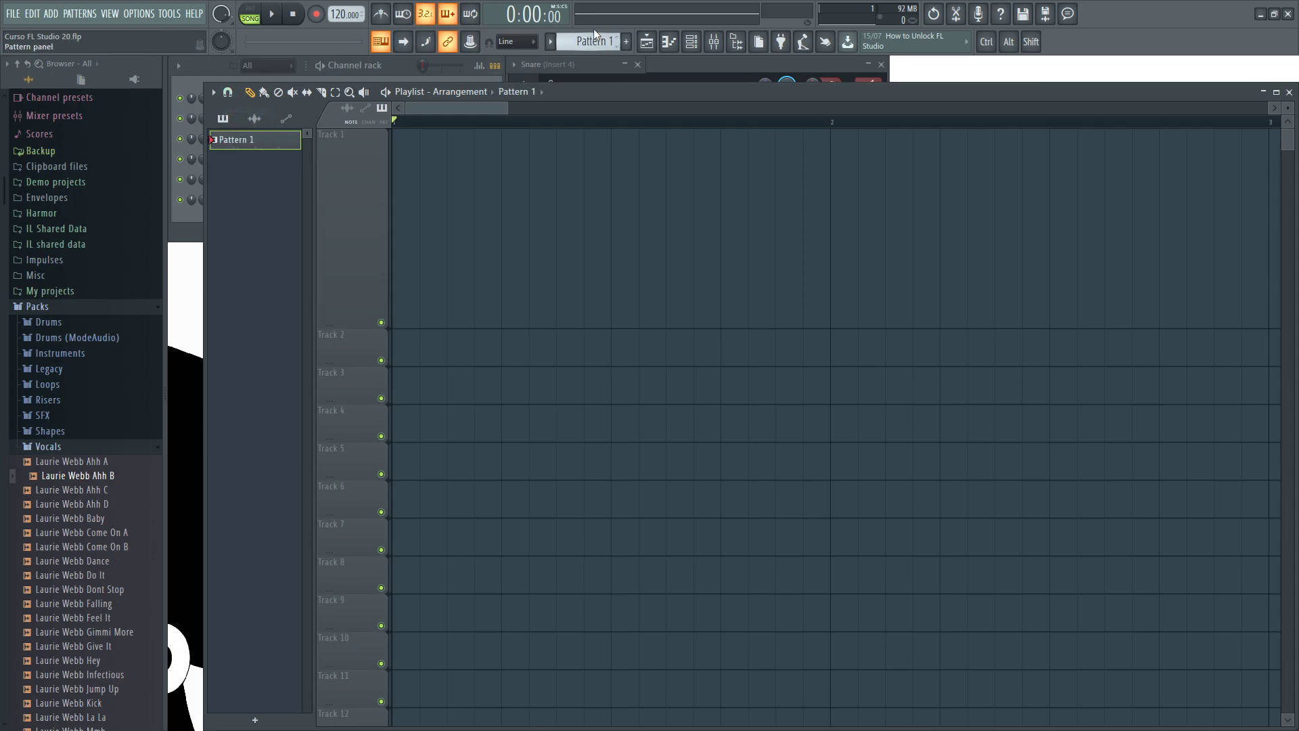
{"action": "left_click", "coordinate": [534, 42]}
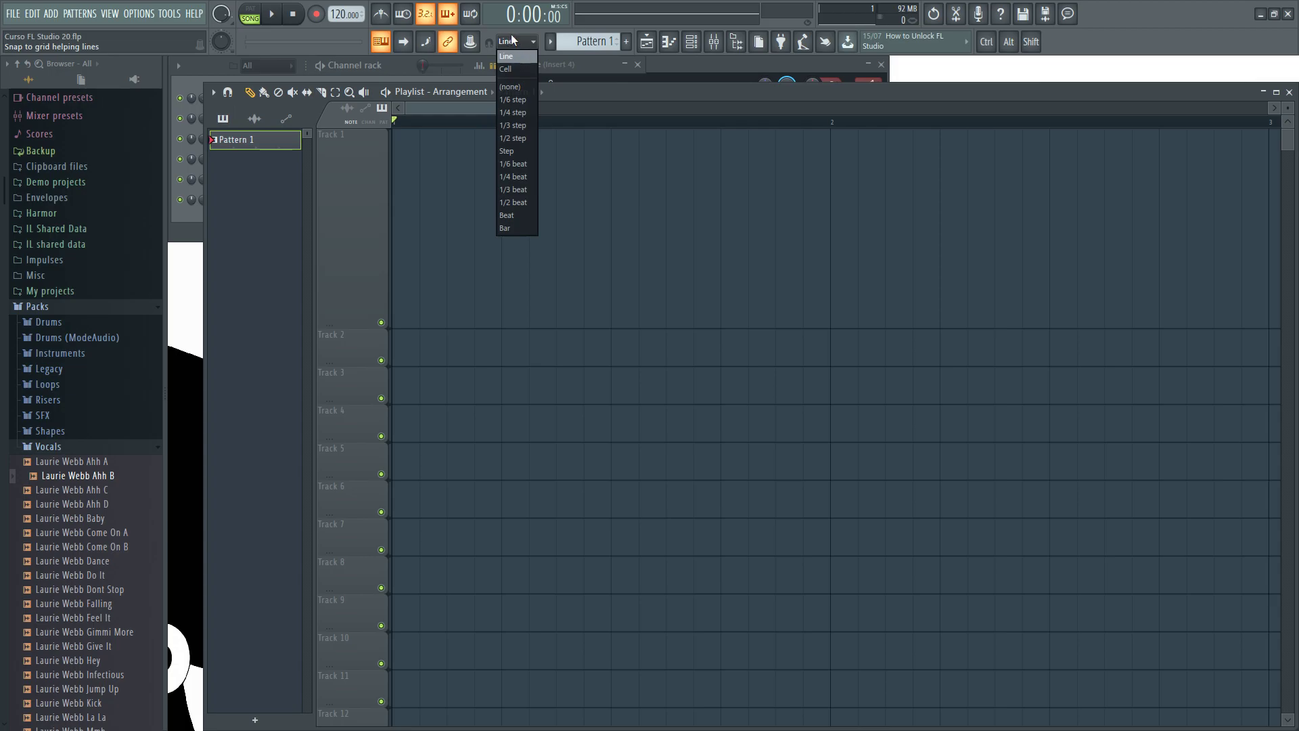
{"action": "left_click", "coordinate": [585, 89]}
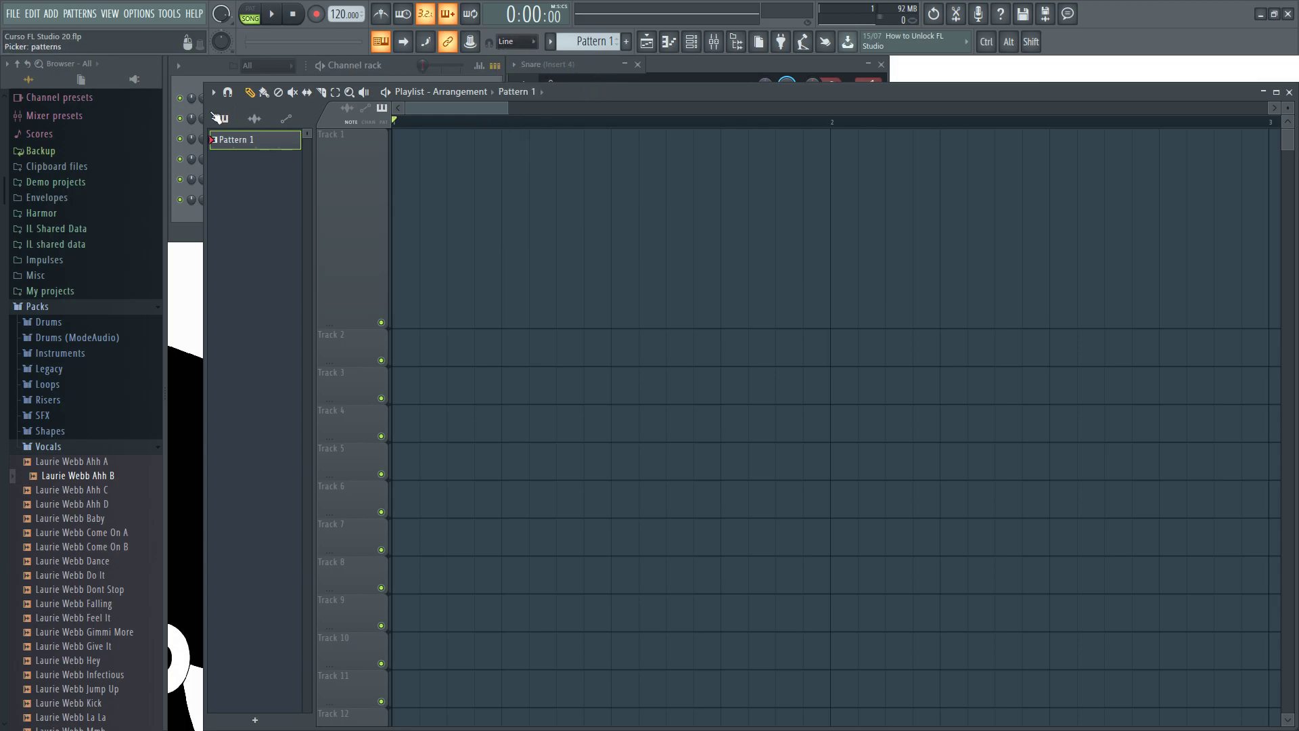
Set the playlist snap to Line and try placing Pattern 1 clips around beat 2 of Track 1, deleting each one.
{"action": "left_click", "coordinate": [228, 92]}
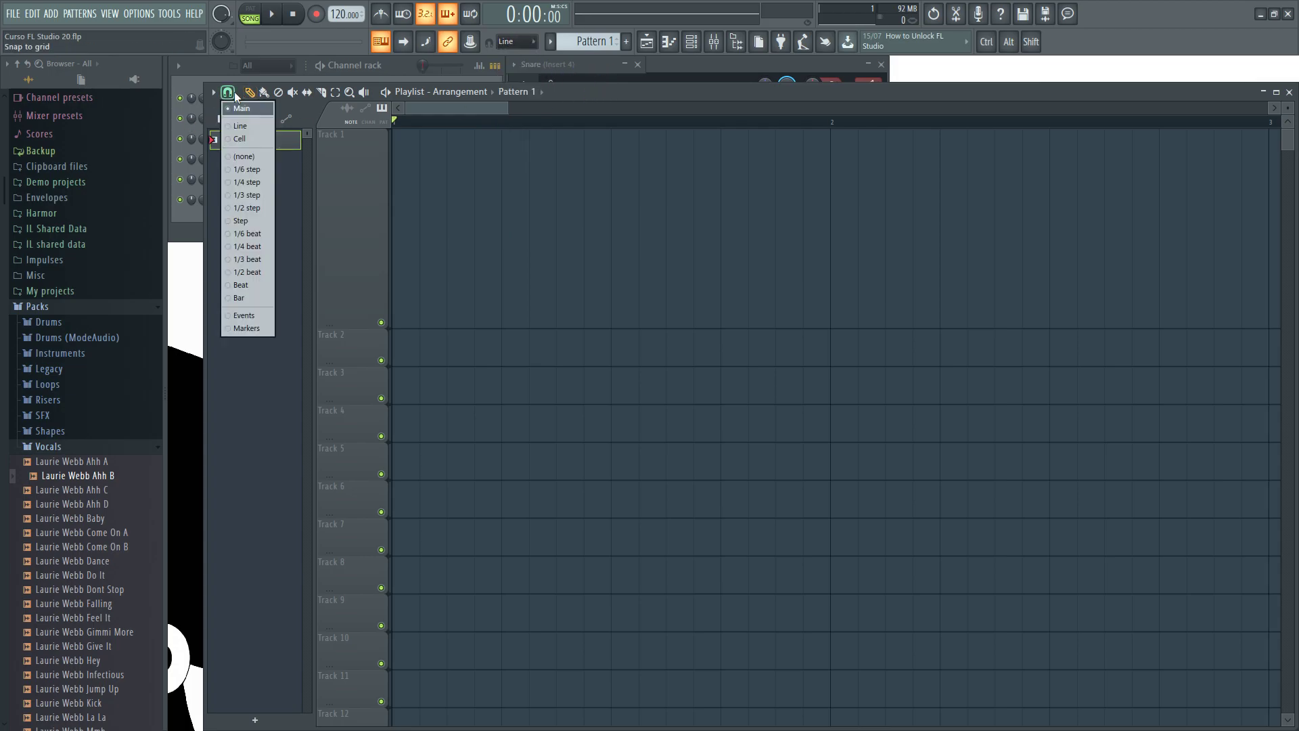
{"action": "left_click", "coordinate": [244, 125]}
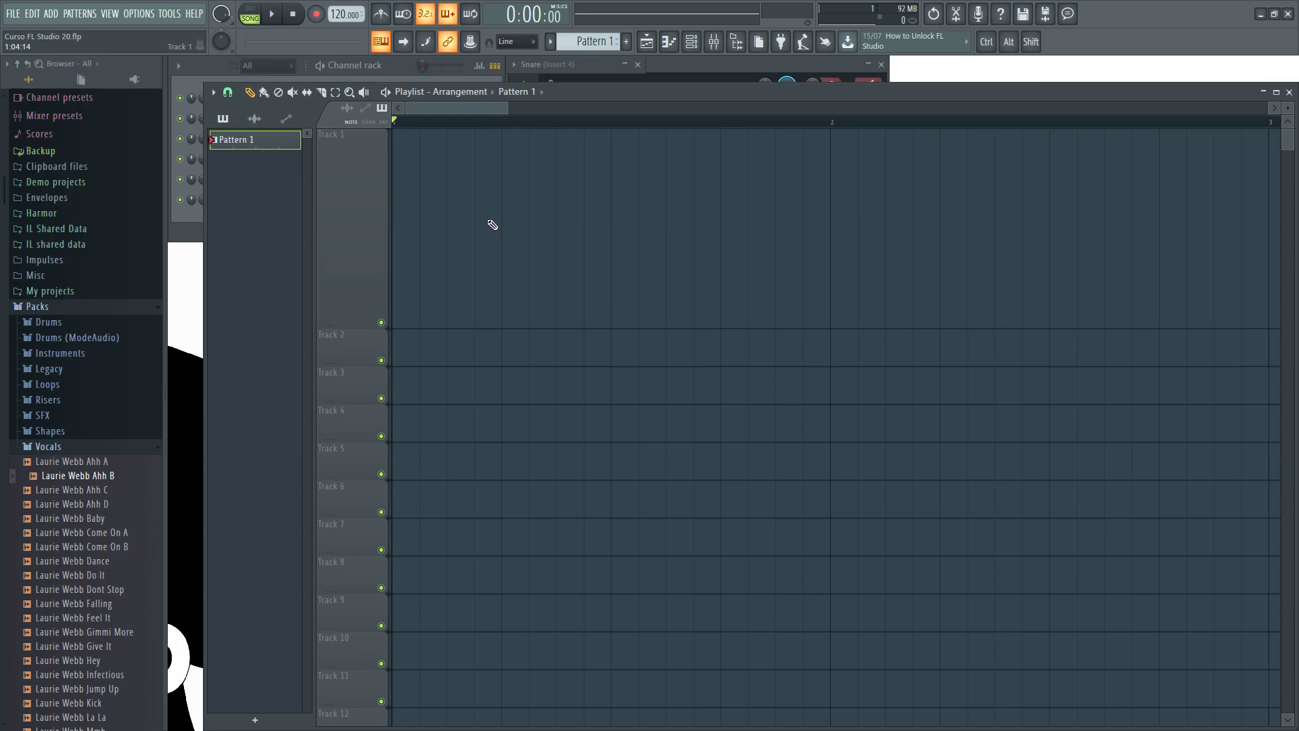
{"action": "left_click", "coordinate": [488, 223]}
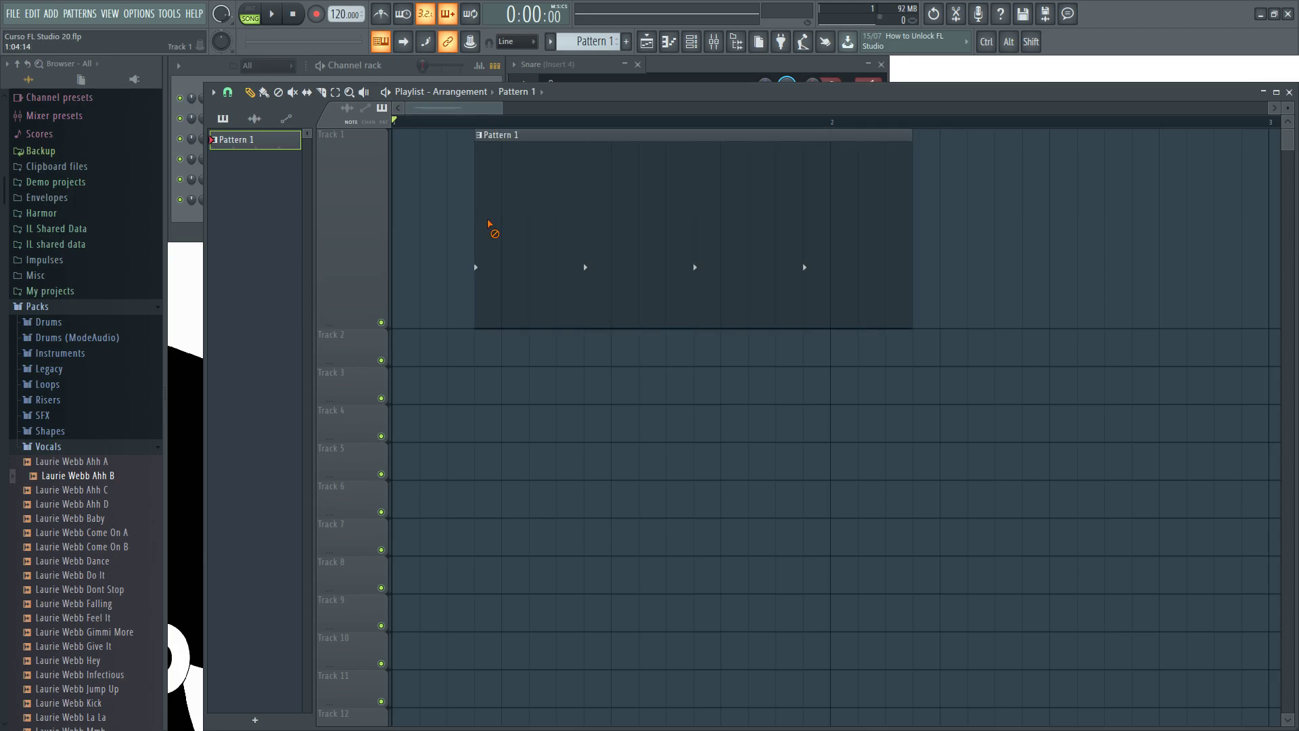
{"action": "right_click", "coordinate": [488, 226]}
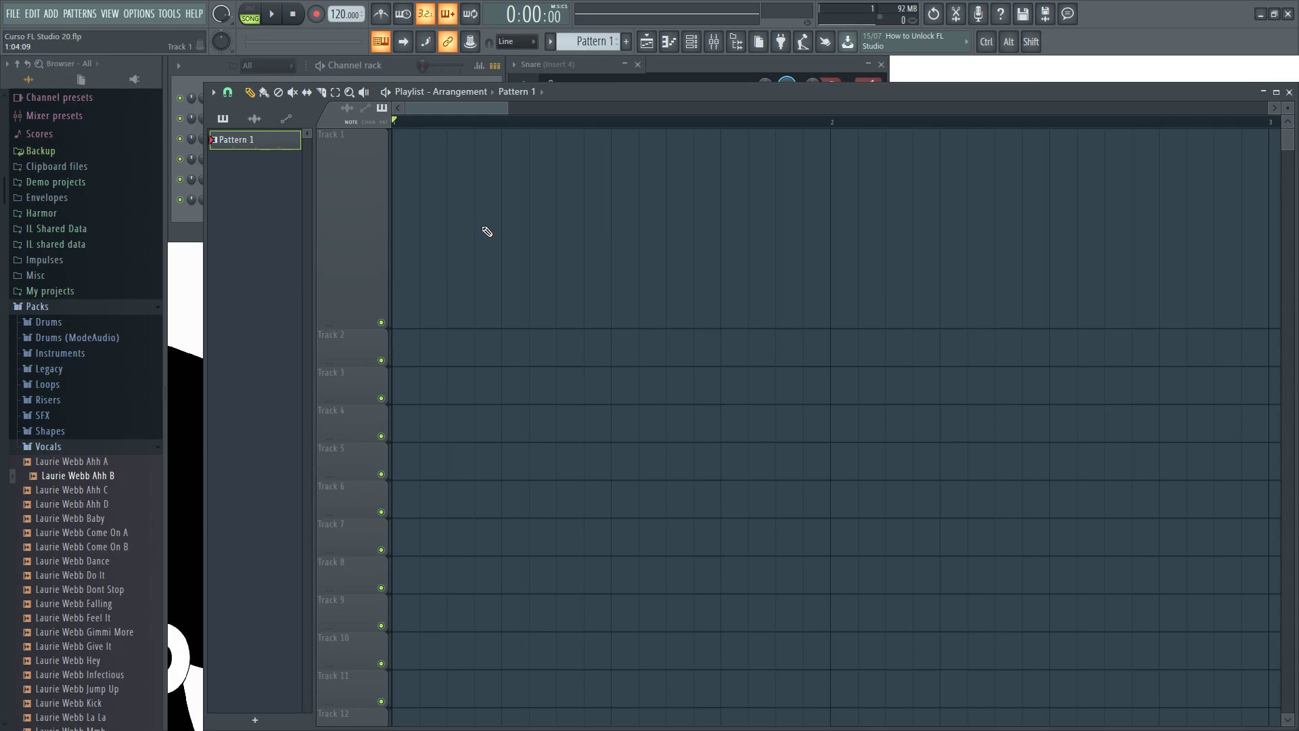
{"action": "left_click", "coordinate": [486, 229]}
{"action": "left_click", "coordinate": [501, 232]}
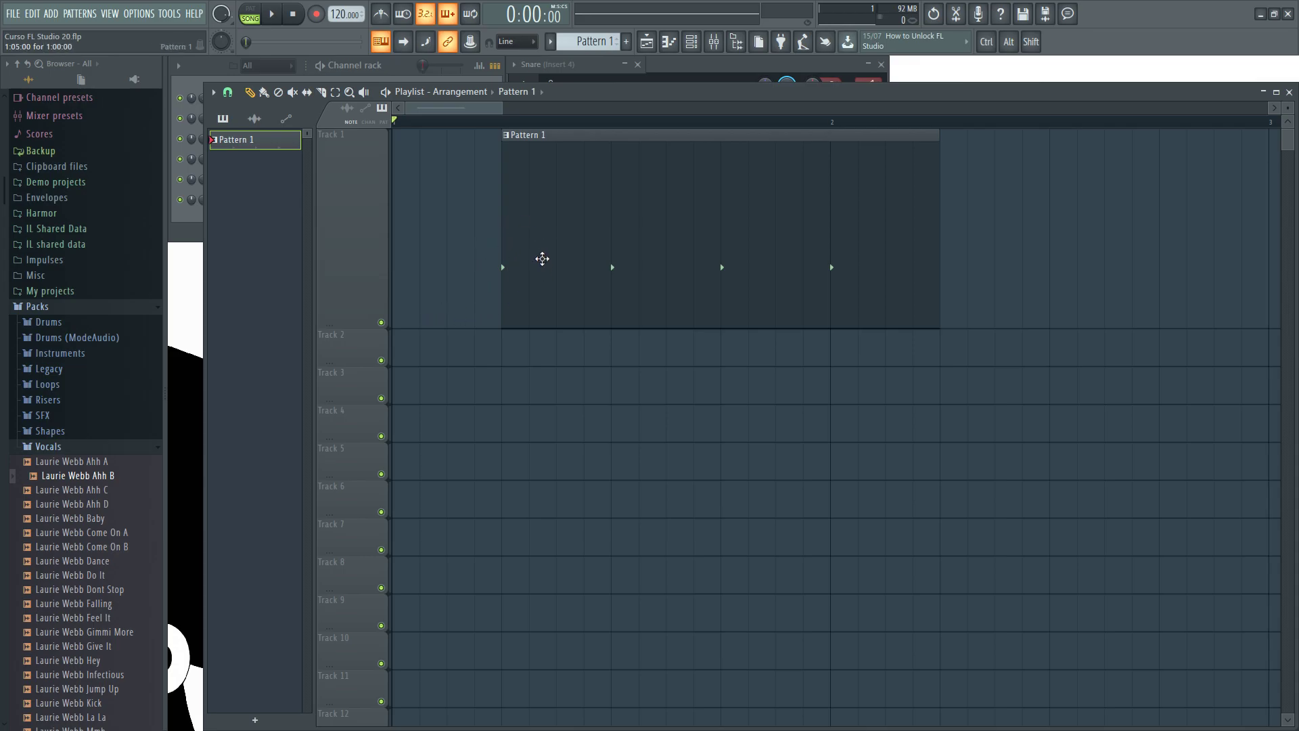
{"action": "right_click", "coordinate": [542, 261]}
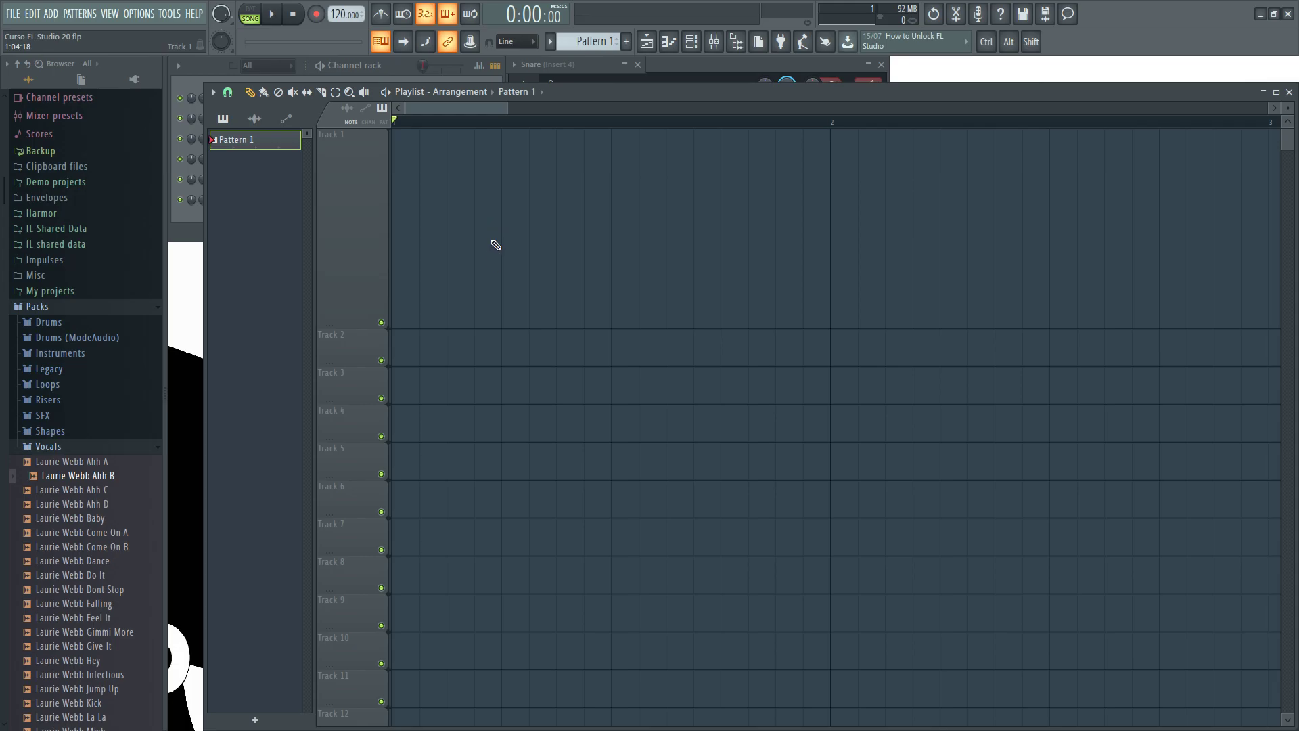
{"action": "left_click", "coordinate": [480, 261]}
{"action": "right_click", "coordinate": [486, 263]}
{"action": "left_click", "coordinate": [498, 262]}
{"action": "right_click", "coordinate": [516, 258]}
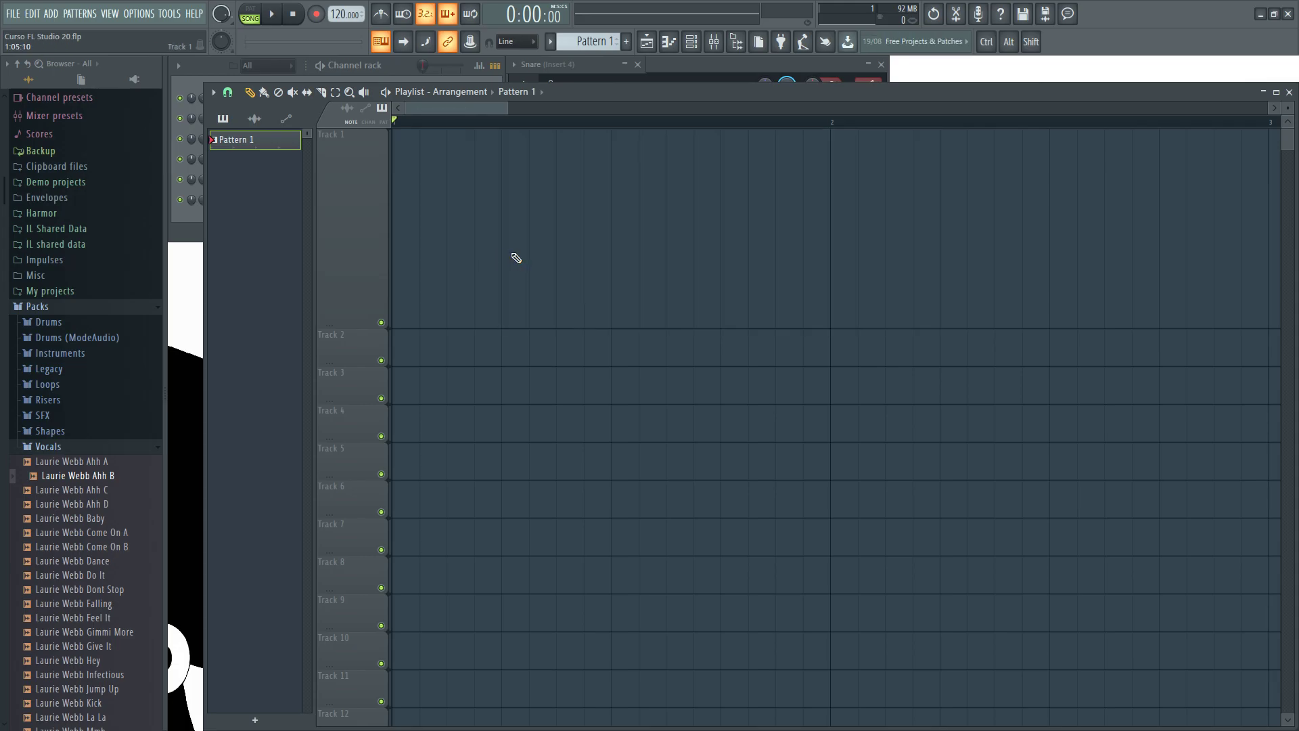
Set the playlist snap to Cell and try a Pattern 1 clip at beat 2 of Track 1 before removing it.
{"action": "left_click", "coordinate": [228, 93]}
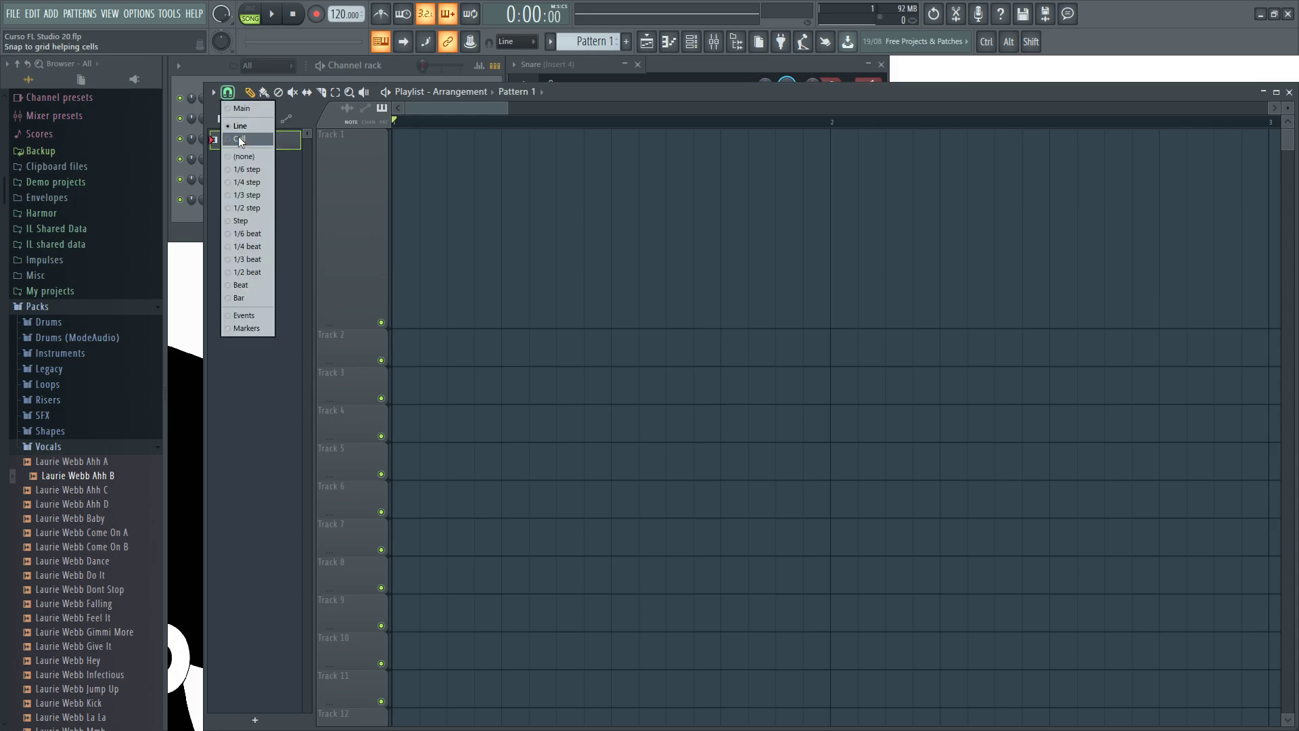
{"action": "left_click", "coordinate": [238, 138]}
{"action": "left_click", "coordinate": [228, 93]}
{"action": "left_click", "coordinate": [238, 140]}
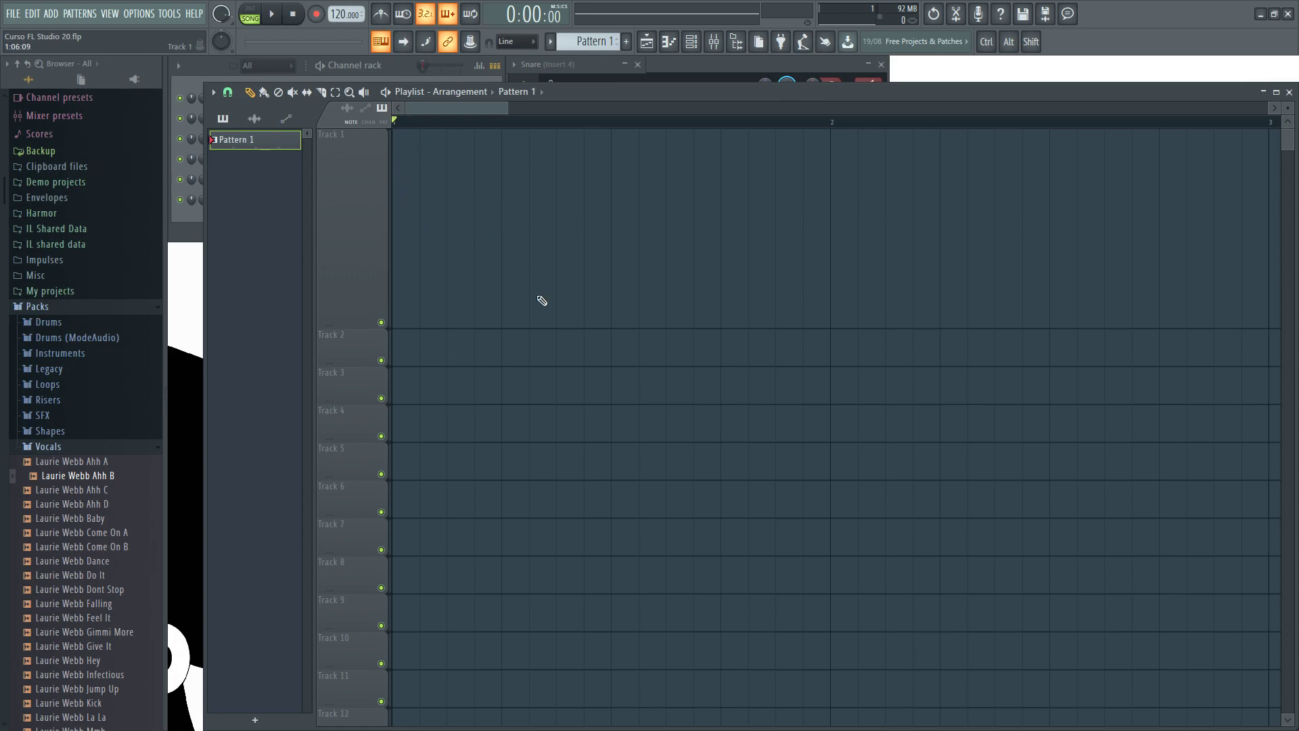
{"action": "left_click", "coordinate": [527, 239]}
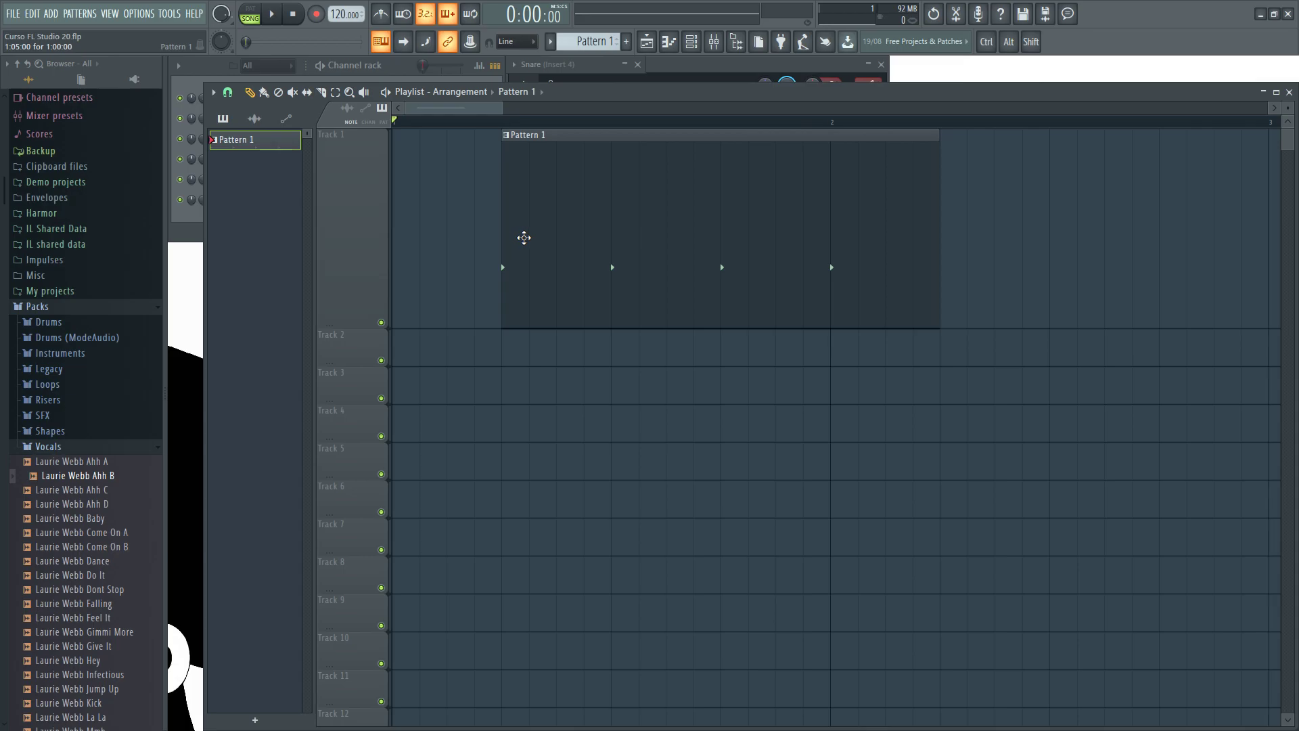
{"action": "right_click", "coordinate": [515, 290]}
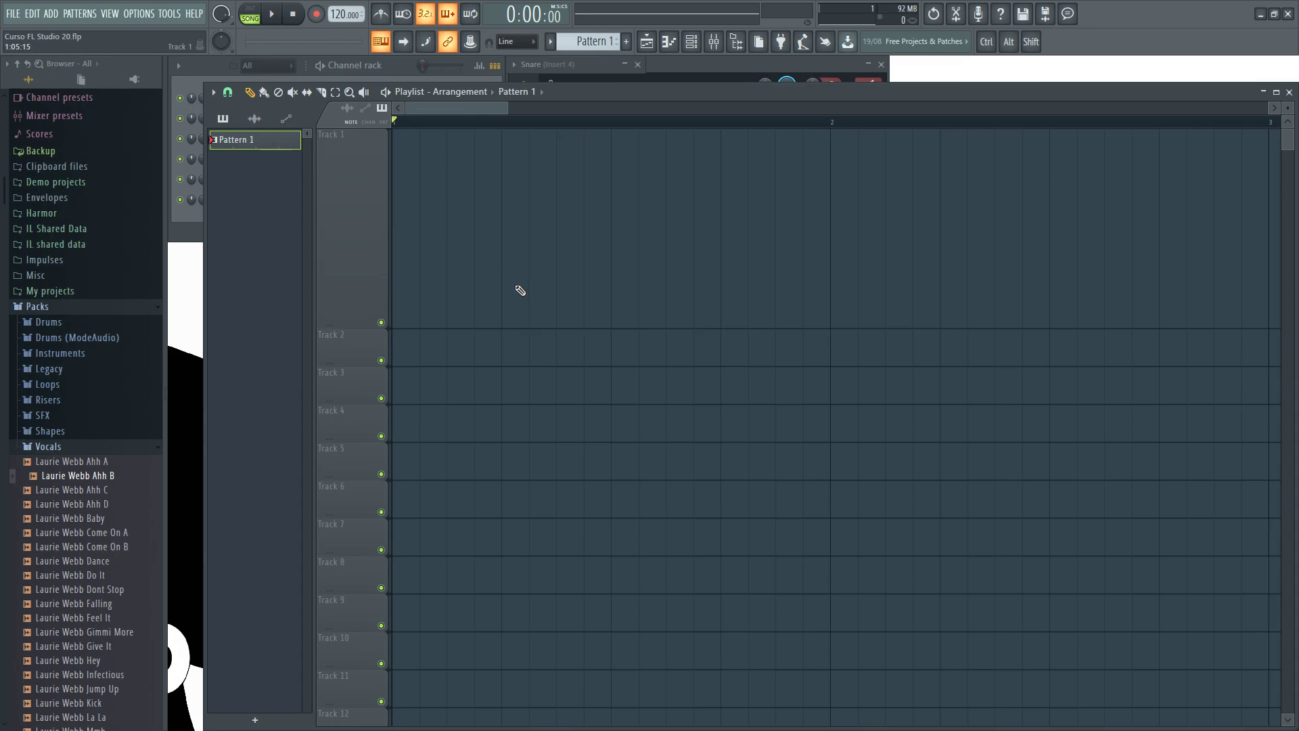
Test cell snapping by repeatedly placing and deleting Pattern 1 clips on either side of beat 2 in Track 1.
{"action": "left_click", "coordinate": [511, 269]}
{"action": "right_click", "coordinate": [500, 264]}
{"action": "left_click", "coordinate": [517, 265]}
{"action": "right_click", "coordinate": [529, 268]}
{"action": "left_click", "coordinate": [530, 267]}
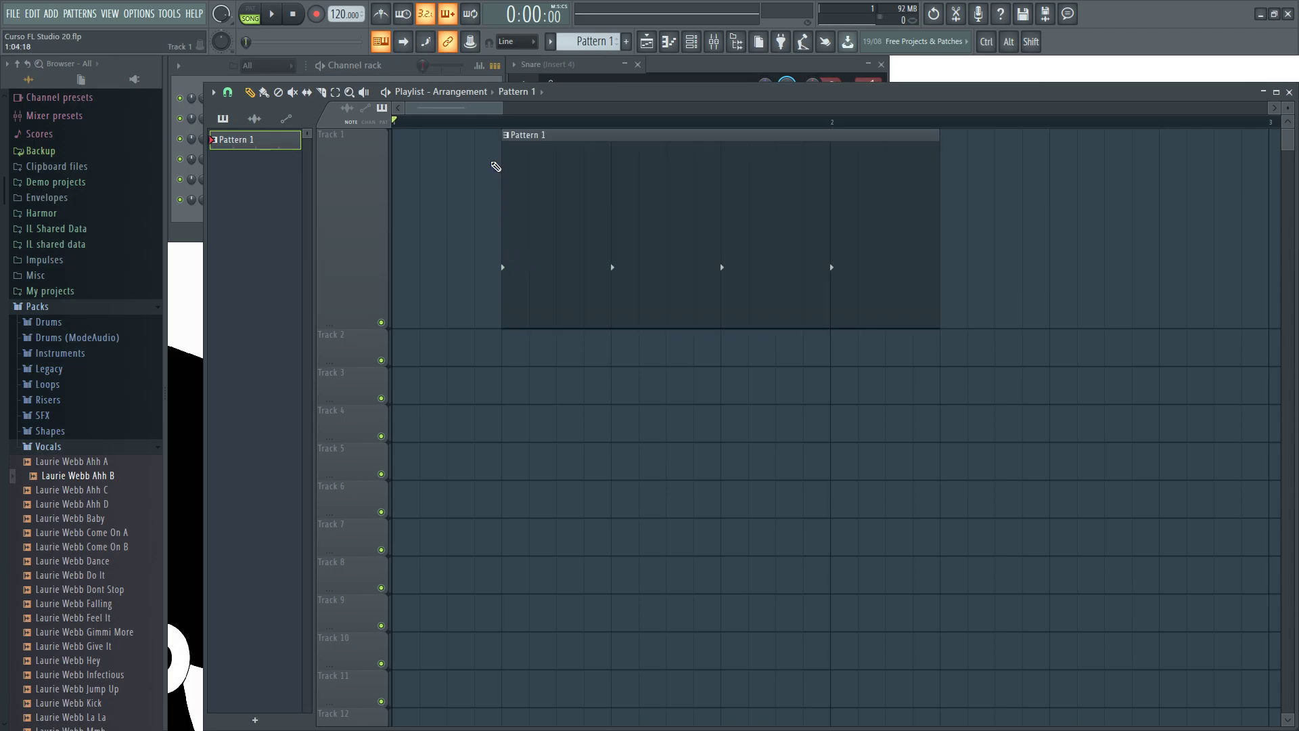
{"action": "right_click", "coordinate": [514, 256]}
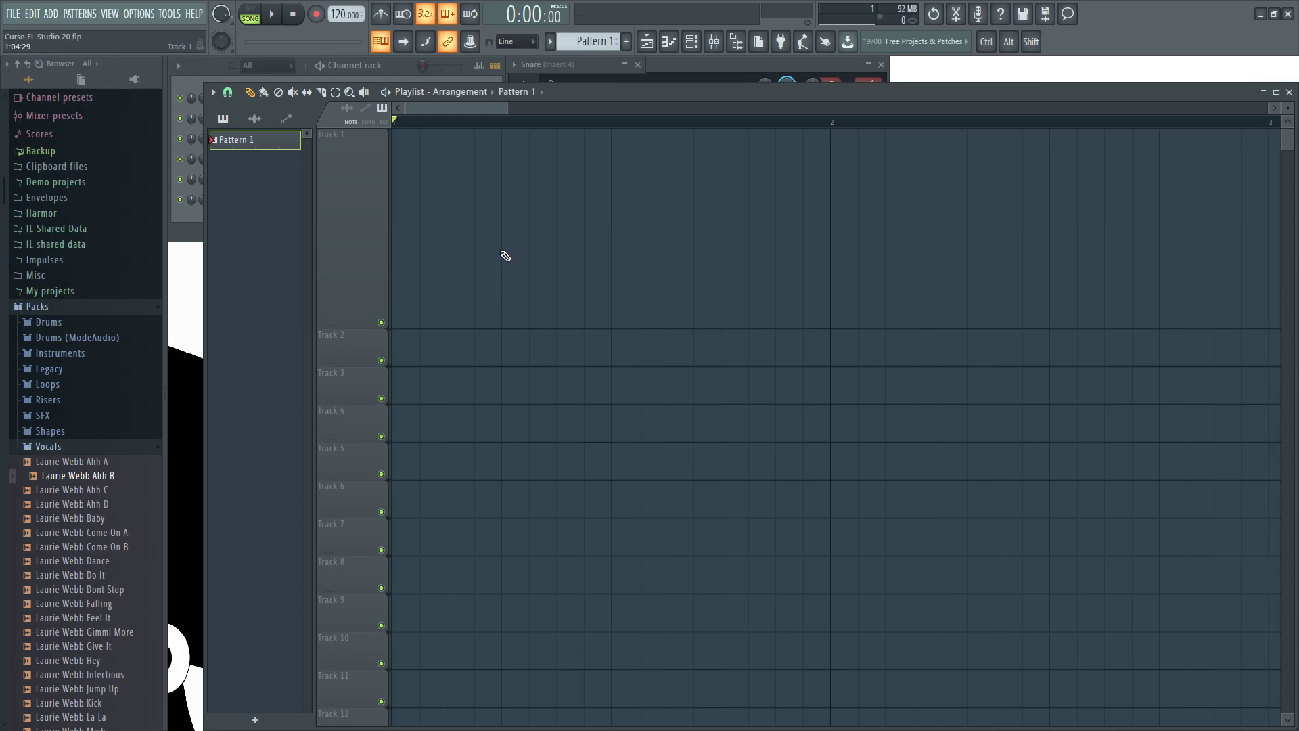
{"action": "left_click", "coordinate": [504, 255]}
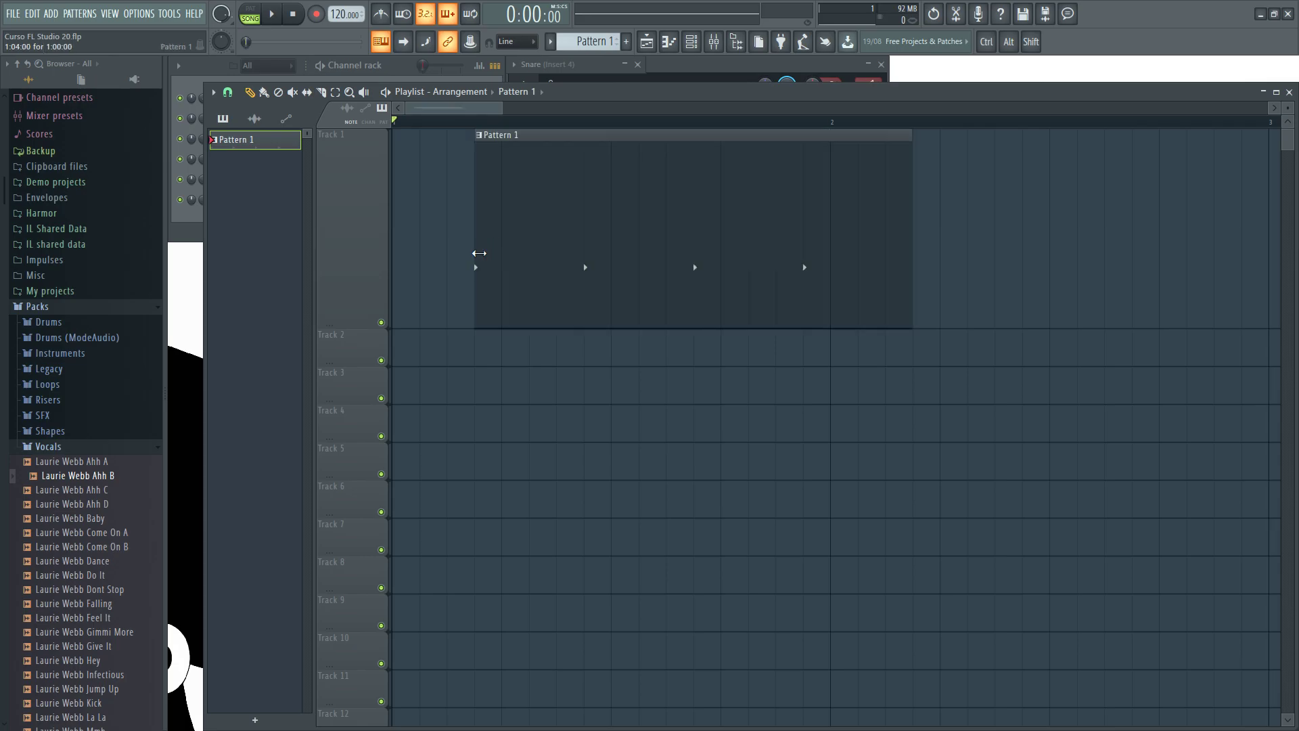
{"action": "right_click", "coordinate": [487, 255]}
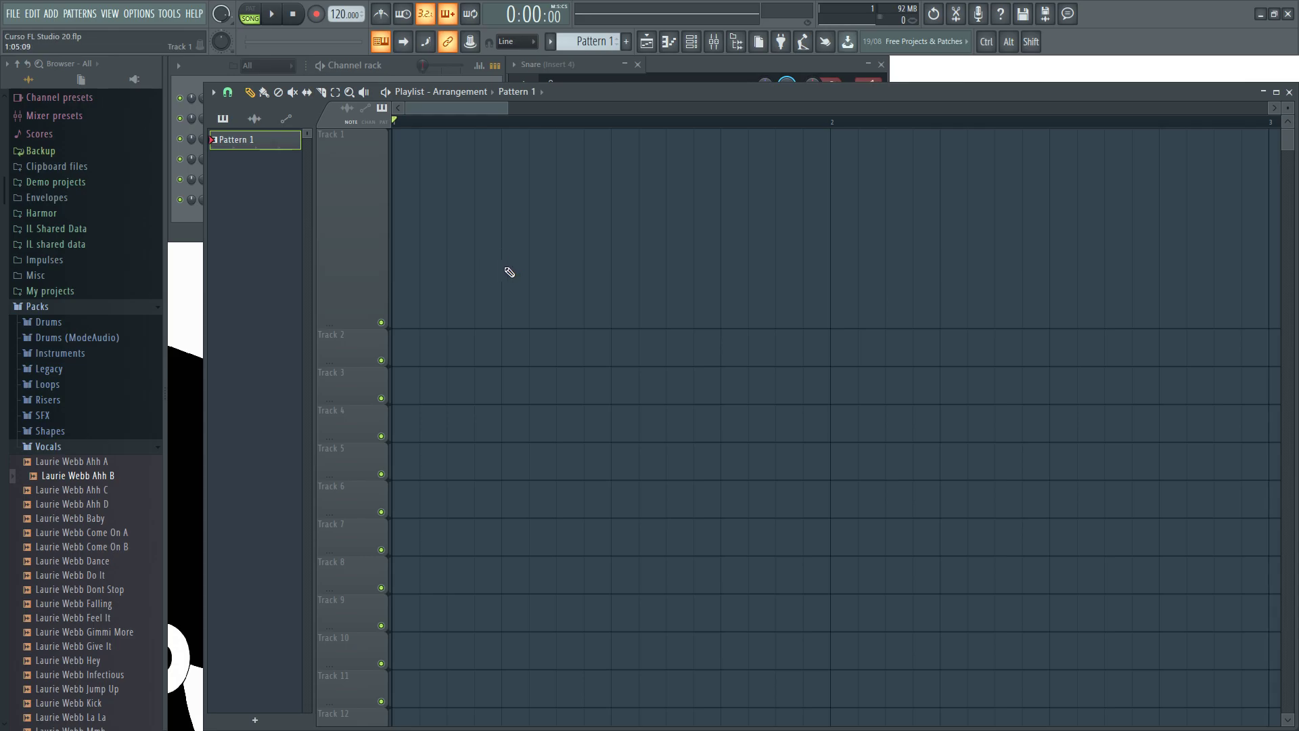
Set the playlist snap to Line and try a Pattern 1 clip at beat 2 of bar 2 in Track 1, deleting it again.
{"action": "left_click", "coordinate": [228, 92]}
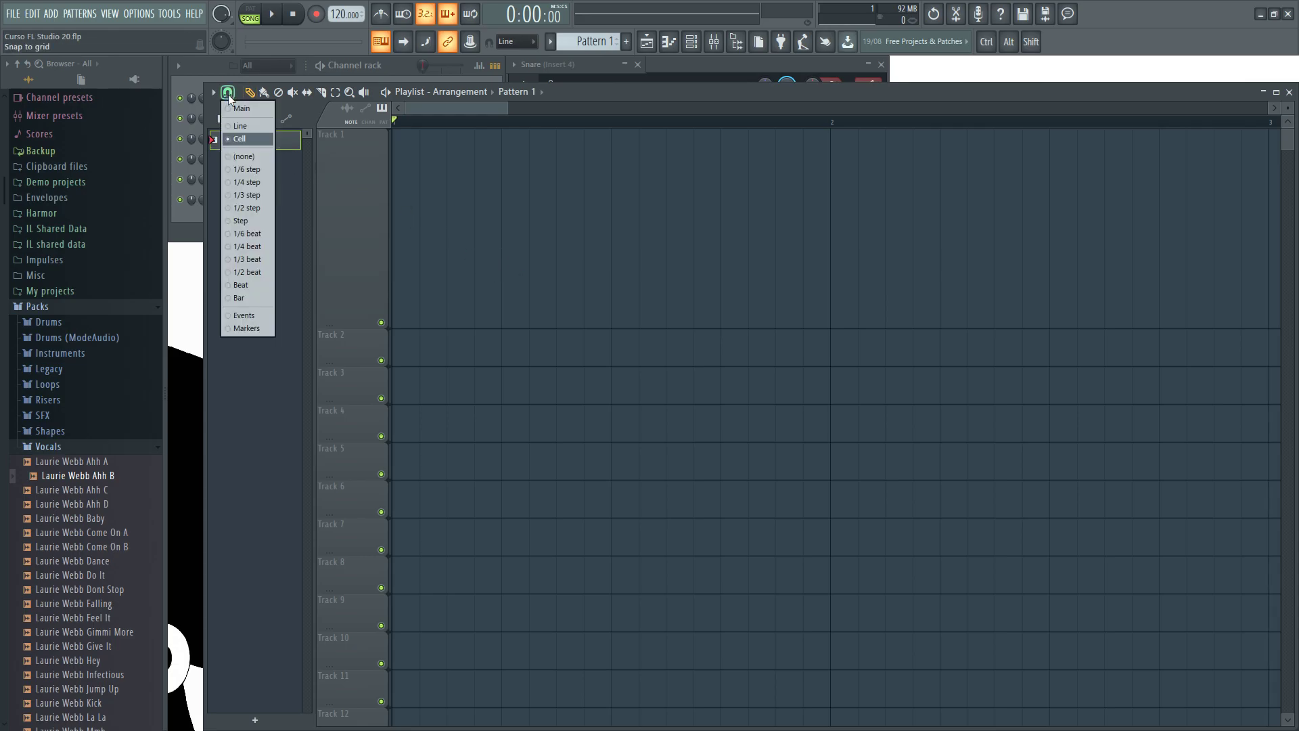
{"action": "left_click", "coordinate": [243, 125]}
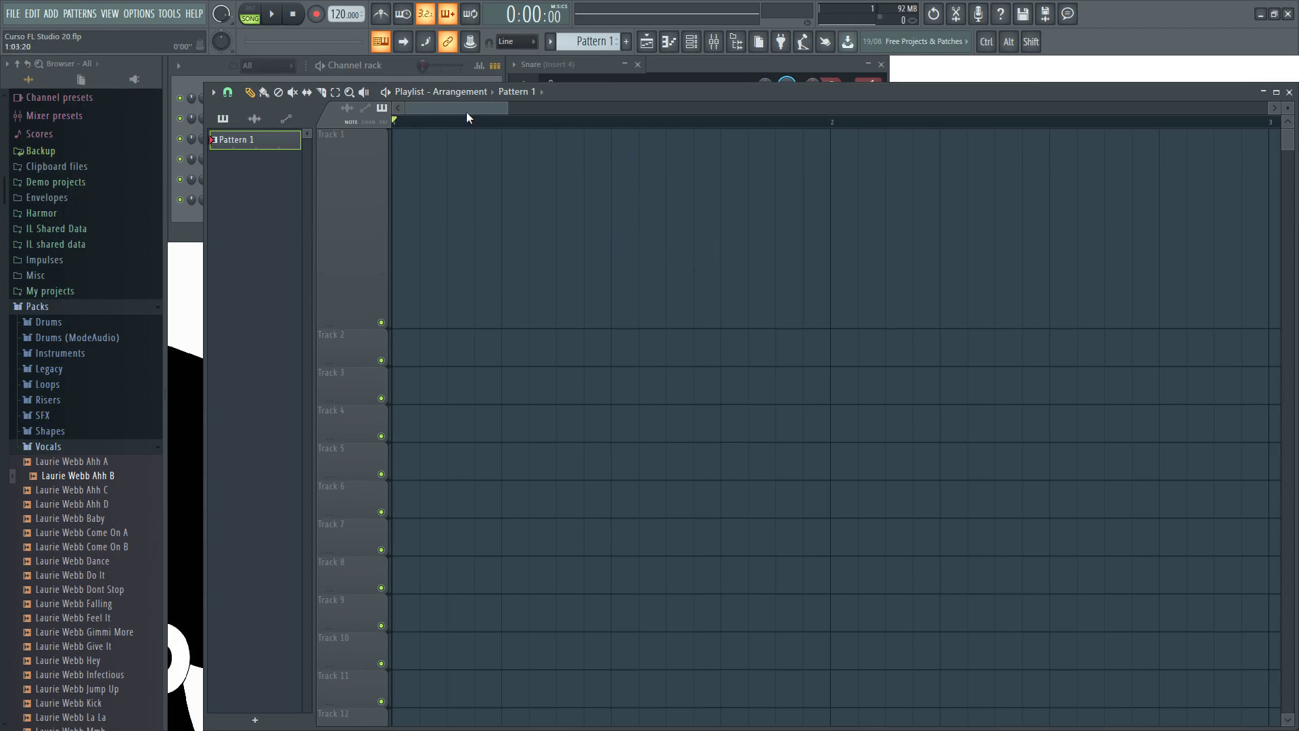
{"action": "key", "text": "ctrl"}
{"action": "scroll", "coordinate": [439, 221], "scroll_direction": "down", "scroll_amount": 1}
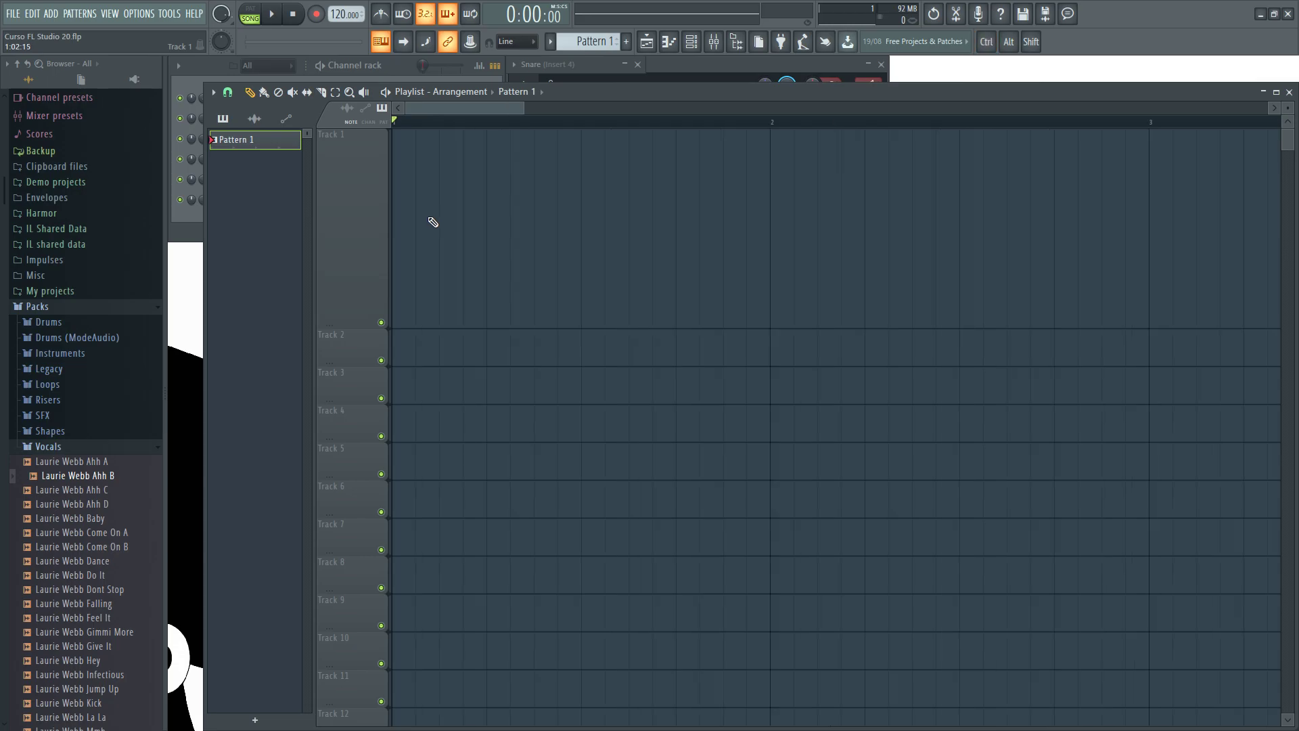
{"action": "left_click_drag", "start_coordinate": [525, 108], "coordinate": [817, 107]}
{"action": "left_click_drag", "start_coordinate": [513, 318], "coordinate": [541, 313]}
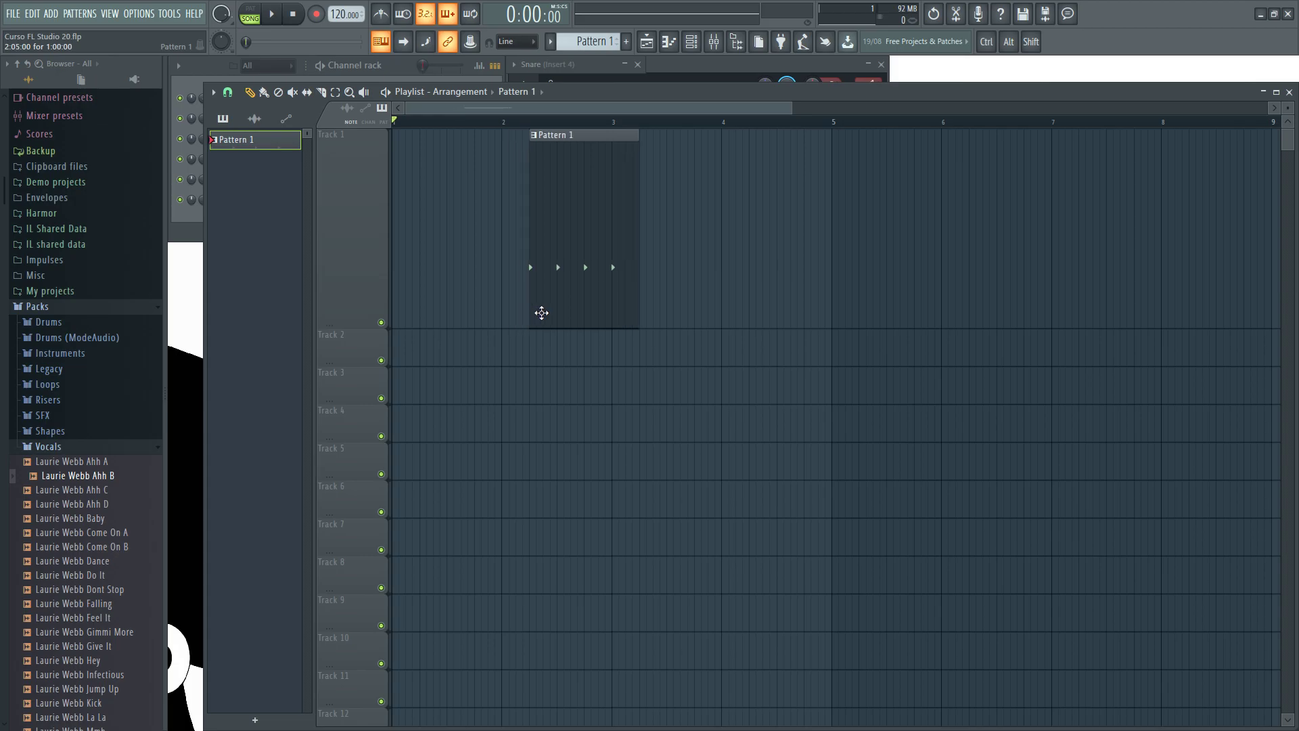
{"action": "right_click", "coordinate": [542, 312]}
Try placing and shifting Pattern 1 clips around bars 2 and 3 of Track 1 at wider timeline scales, deleting each one.
{"action": "left_click_drag", "start_coordinate": [817, 109], "coordinate": [827, 107]}
{"action": "left_click", "coordinate": [501, 299]}
{"action": "left_click_drag", "start_coordinate": [501, 298], "coordinate": [528, 293]}
{"action": "right_click", "coordinate": [539, 293]}
{"action": "left_click_drag", "start_coordinate": [808, 108], "coordinate": [1260, 109]}
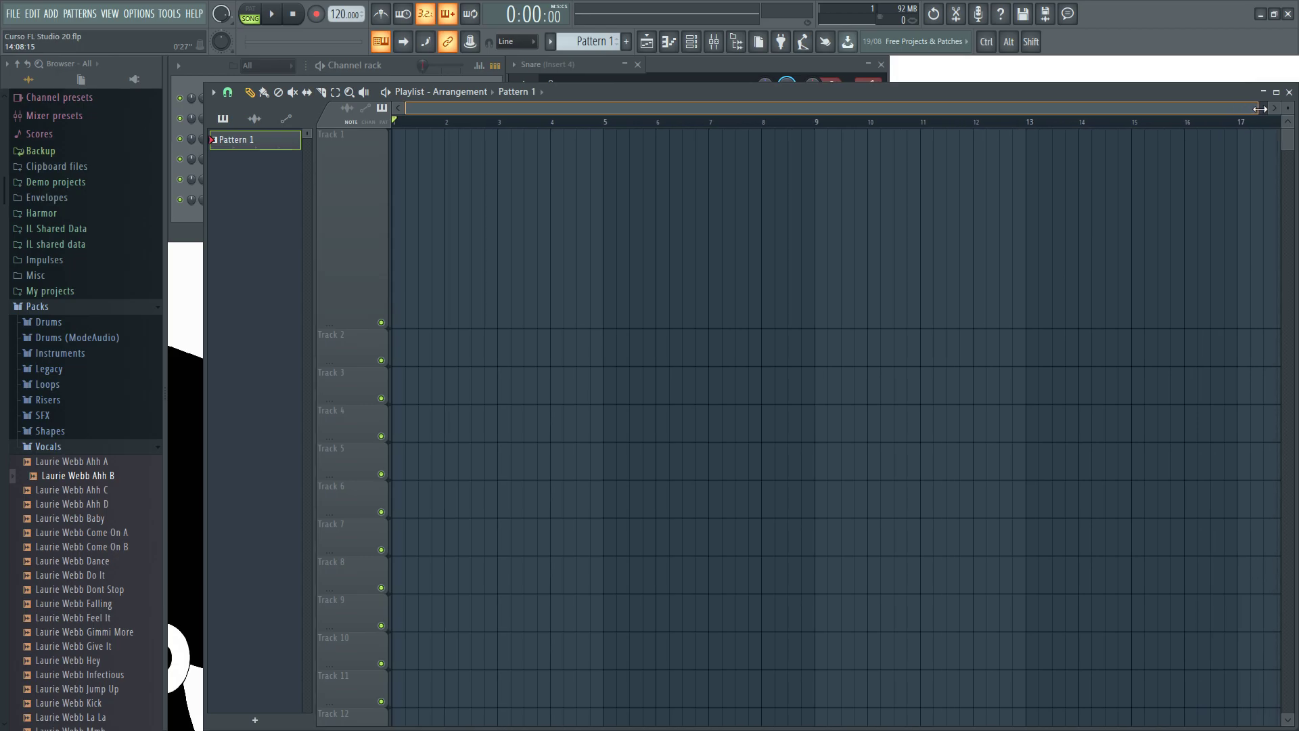
{"action": "mouse_move", "coordinate": [496, 315]}
{"action": "left_mouse_down"}
{"action": "mouse_move", "coordinate": [508, 304]}
{"action": "mouse_move", "coordinate": [489, 309]}
{"action": "left_mouse_up"}
{"action": "right_click", "coordinate": [497, 297]}
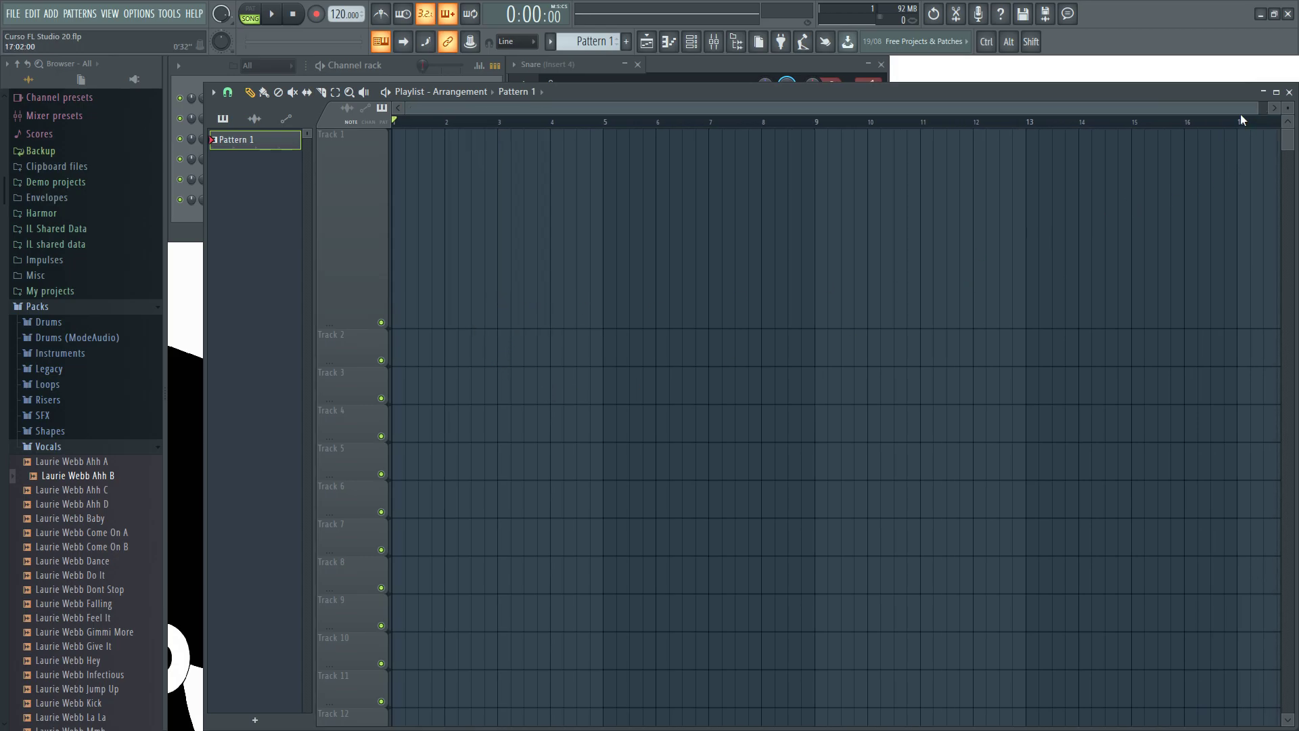
Paint consecutive Pattern 1 clips along Track 1 from bar 1 up to bar 73.
{"action": "scroll", "coordinate": [633, 279], "scroll_direction": "down", "scroll_amount": 1}
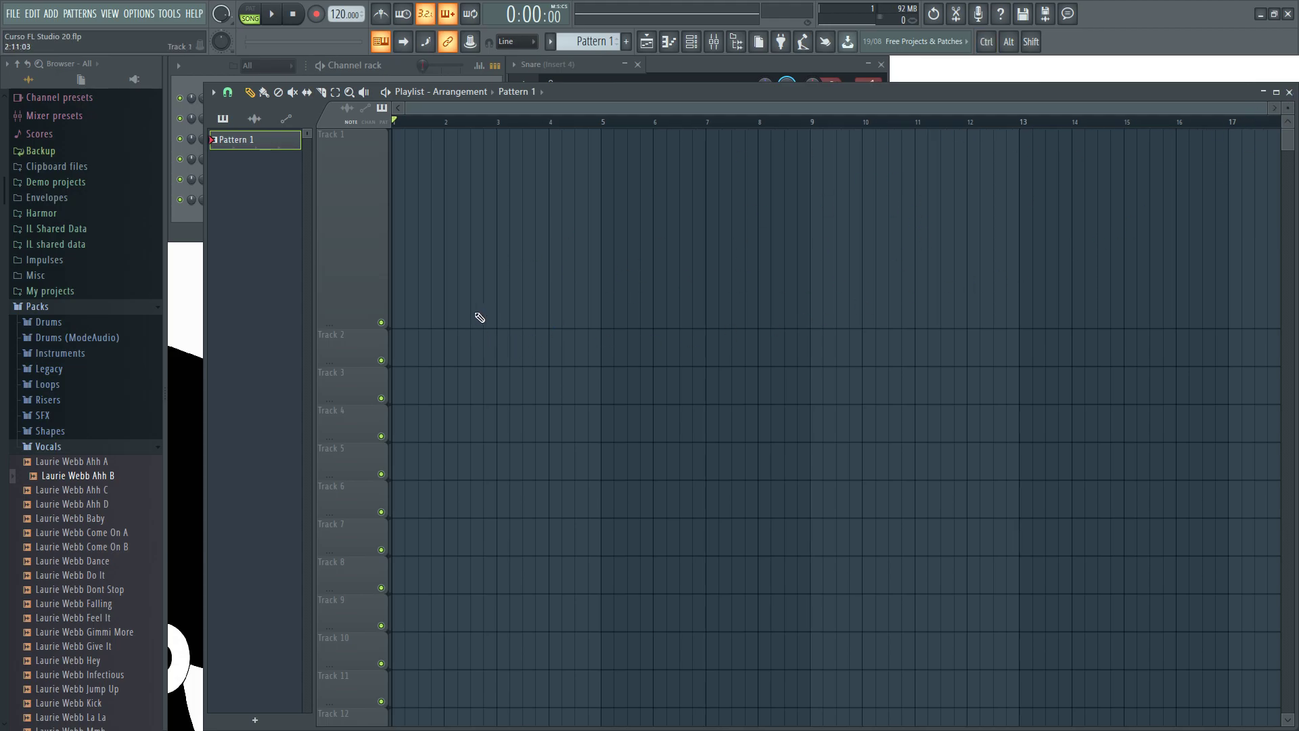
{"action": "left_click", "coordinate": [264, 92]}
{"action": "left_click_drag", "start_coordinate": [400, 255], "coordinate": [1251, 268]}
{"action": "scroll", "coordinate": [733, 313], "scroll_direction": "down", "scroll_amount": 3}
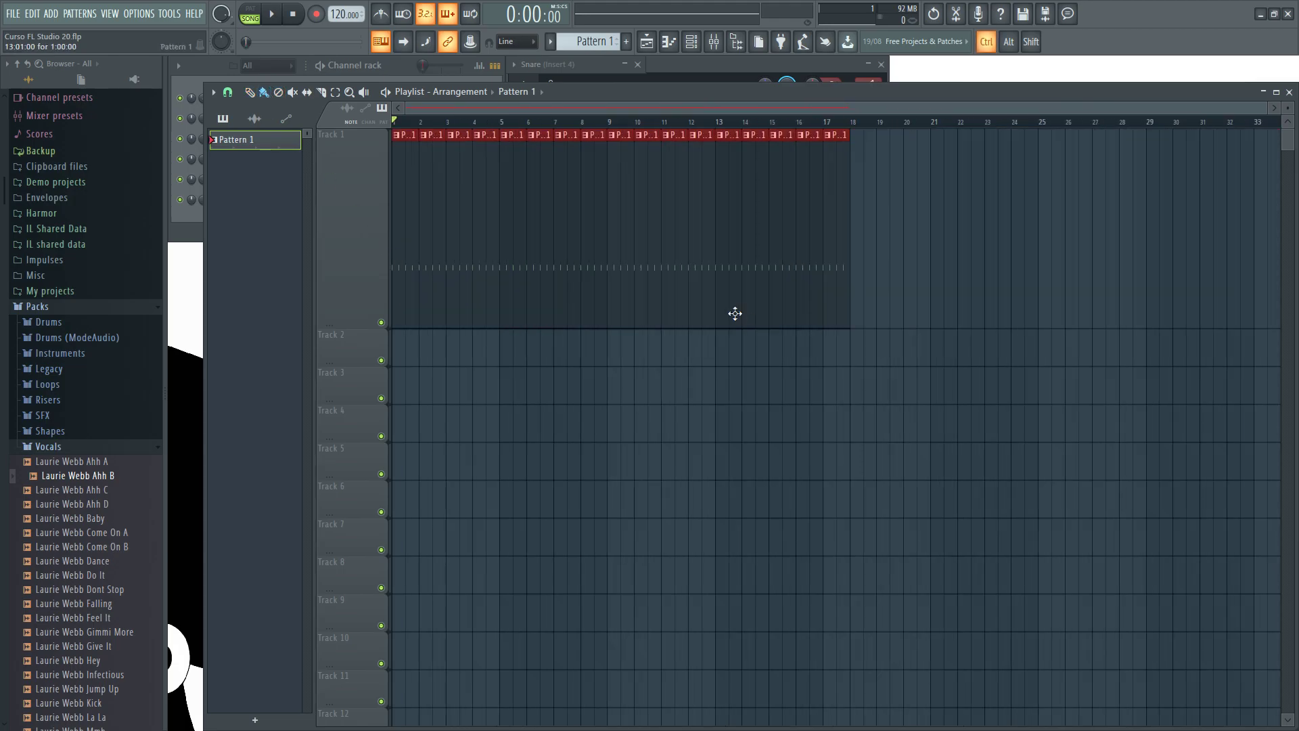
{"action": "left_click_drag", "start_coordinate": [858, 259], "coordinate": [1284, 266]}
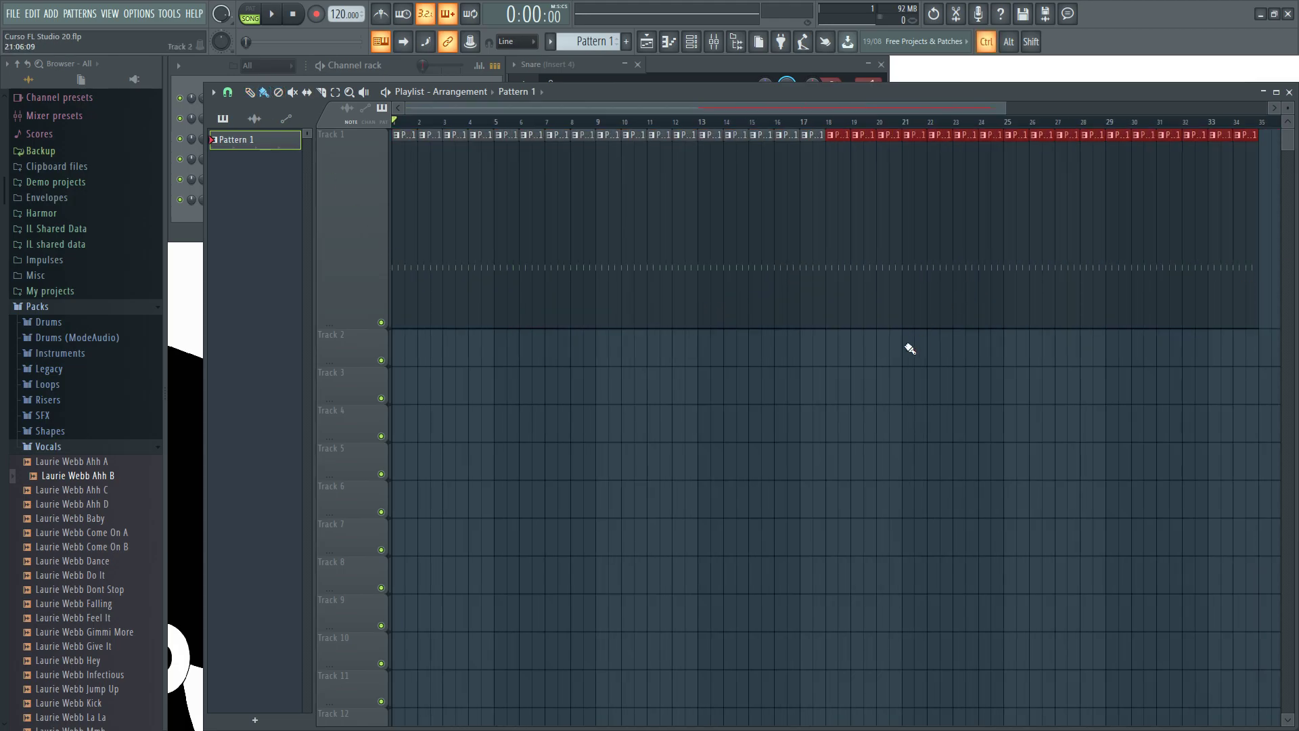
{"action": "scroll", "coordinate": [815, 377], "scroll_direction": "down", "scroll_amount": 2}
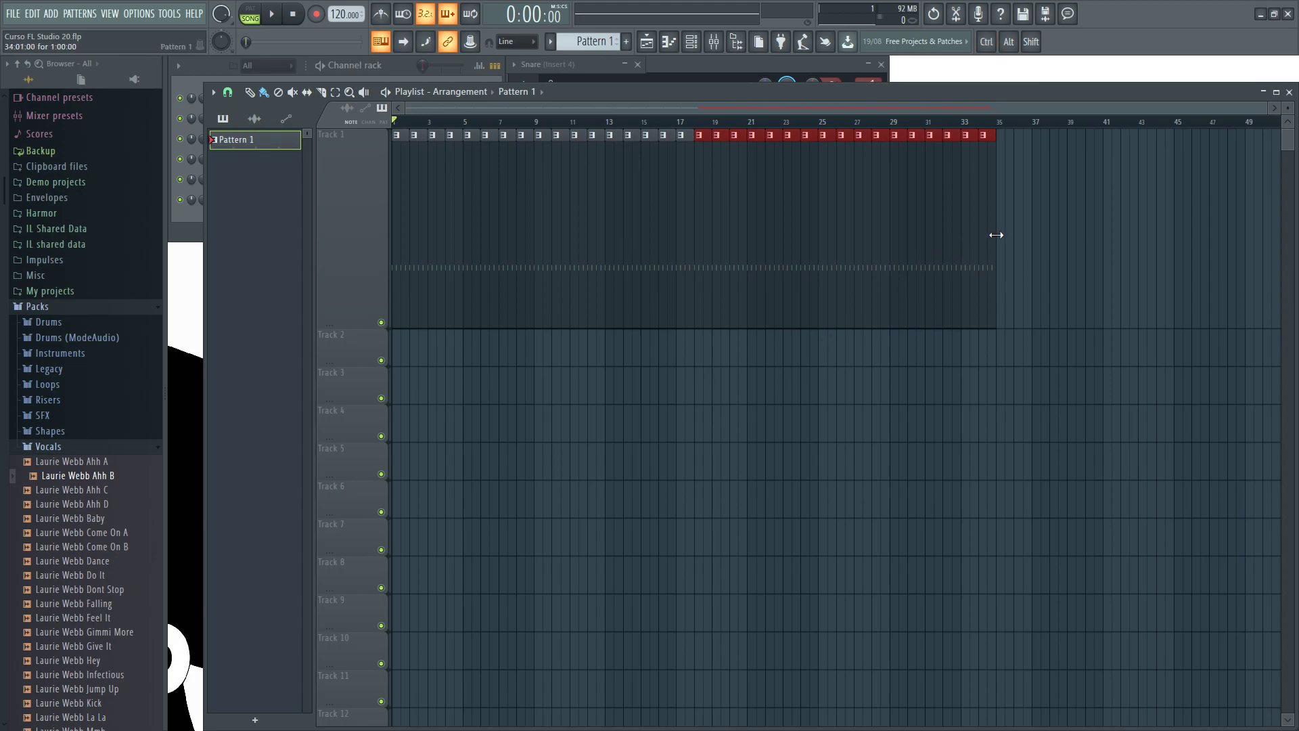
{"action": "left_click_drag", "start_coordinate": [997, 234], "coordinate": [1105, 365]}
{"action": "scroll", "coordinate": [743, 383], "scroll_direction": "down", "scroll_amount": 2}
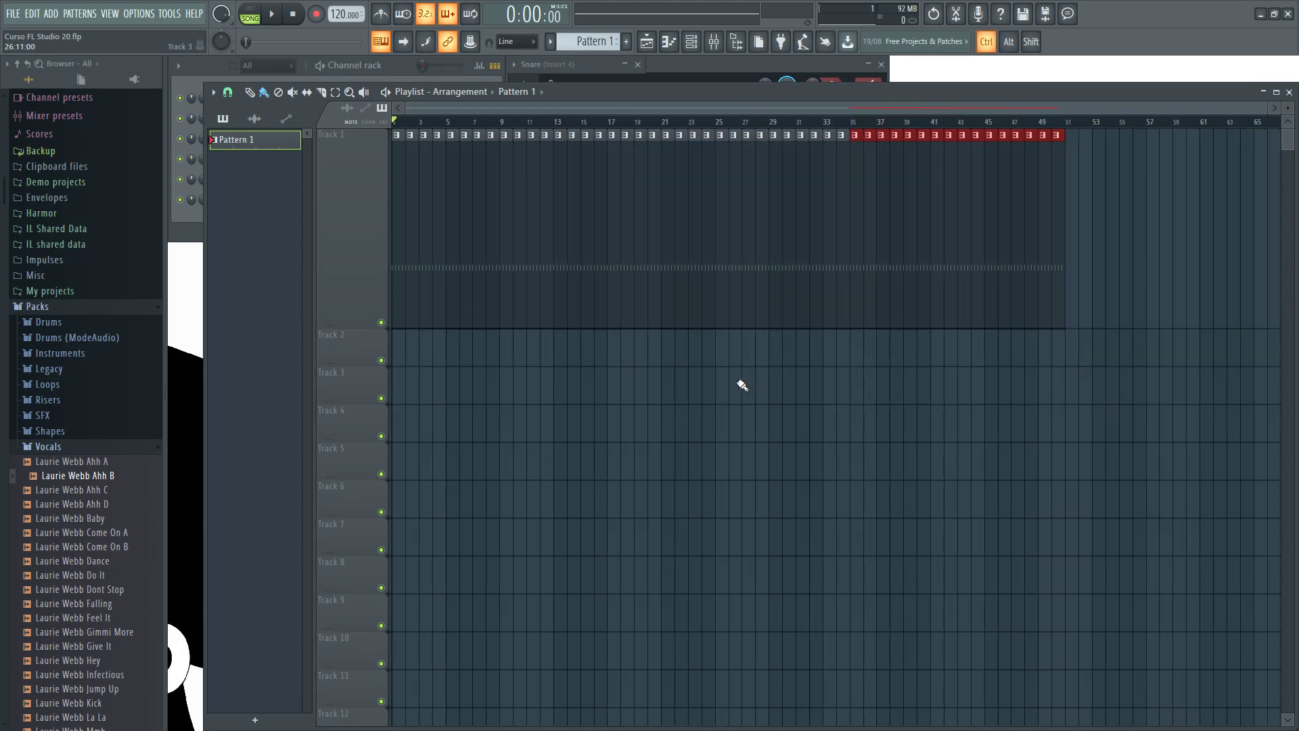
{"action": "left_click_drag", "start_coordinate": [1072, 228], "coordinate": [1283, 257]}
{"action": "scroll", "coordinate": [818, 385], "scroll_direction": "down", "scroll_amount": 1}
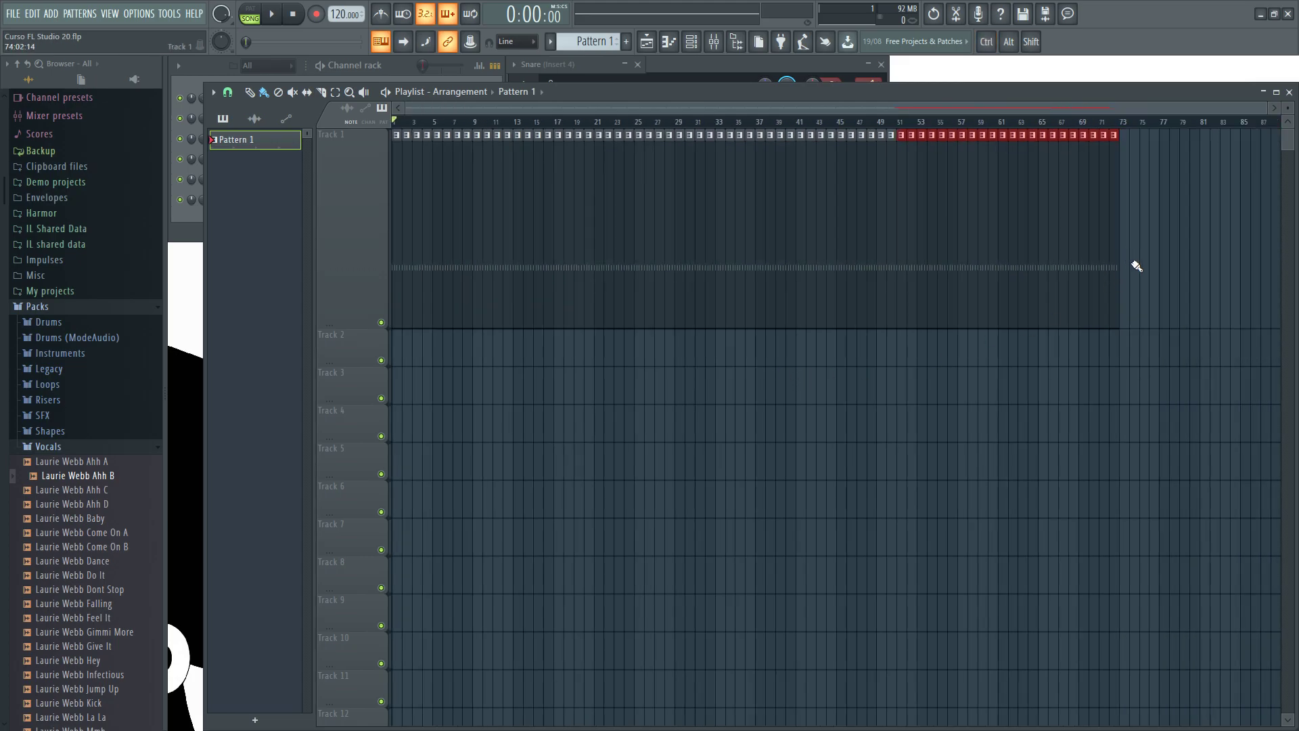
Clear the Pattern 1 clips between bars 3 and 71 of Track 1, and place a single clip at bar 13.
{"action": "left_click", "coordinate": [588, 405], "text": "ctrl"}
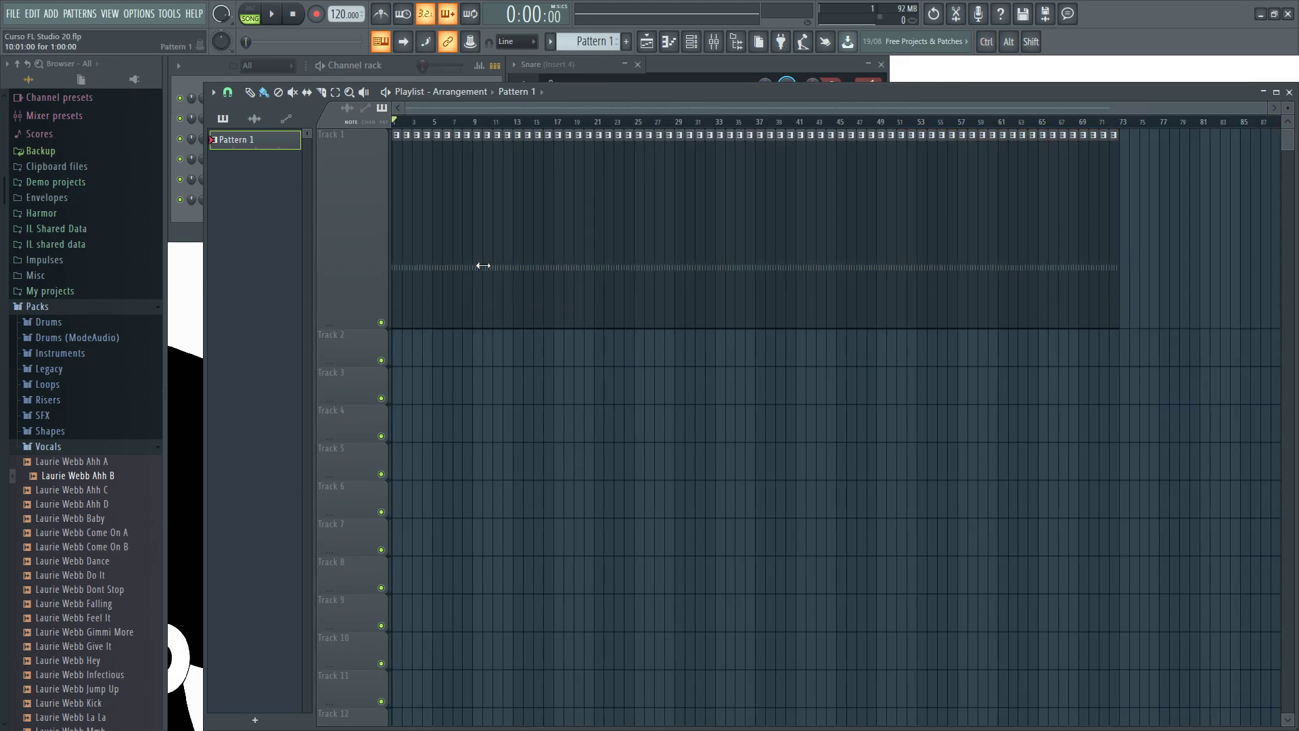
{"action": "mouse_move", "coordinate": [562, 261]}
{"action": "left_mouse_down"}
{"action": "mouse_move", "coordinate": [1086, 260]}
{"action": "mouse_move", "coordinate": [427, 268]}
{"action": "left_mouse_up"}
{"action": "left_click_drag", "start_coordinate": [517, 295], "coordinate": [519, 291]}
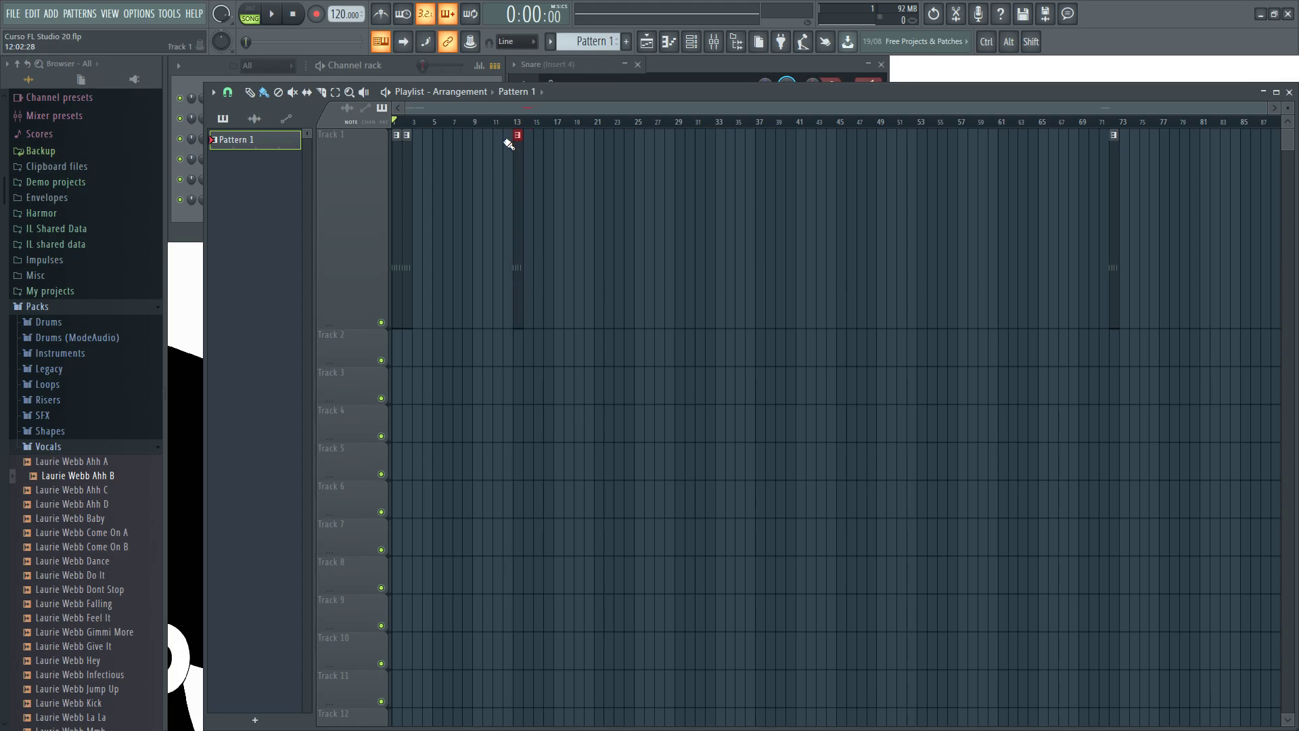
Try repositioning the Pattern 1 clip at bar 13 of Track 1 at different timeline scales.
{"action": "left_click_drag", "start_coordinate": [519, 174], "coordinate": [520, 178]}
{"action": "scroll", "coordinate": [519, 172], "scroll_direction": "up", "scroll_amount": 3}
{"action": "left_click_drag", "start_coordinate": [524, 171], "coordinate": [490, 226]}
{"action": "scroll", "coordinate": [516, 175], "scroll_direction": "up", "scroll_amount": 3}
{"action": "scroll", "coordinate": [504, 175], "scroll_direction": "up", "scroll_amount": 1}
{"action": "scroll", "coordinate": [496, 178], "scroll_direction": "up", "scroll_amount": 7}
{"action": "scroll", "coordinate": [452, 261], "scroll_direction": "down", "scroll_amount": 14}
Delete the remaining Pattern 1 clips at bars 1, 2, 13 and 72 of Track 1.
{"action": "right_click", "coordinate": [1113, 267]}
{"action": "right_click", "coordinate": [517, 271]}
{"action": "right_click", "coordinate": [405, 274]}
{"action": "right_click", "coordinate": [396, 274]}
Set the playlist's snap to grid to (none).
{"action": "scroll", "coordinate": [485, 225], "scroll_direction": "up", "scroll_amount": 5}
{"action": "scroll", "coordinate": [412, 255], "scroll_direction": "up", "scroll_amount": 4}
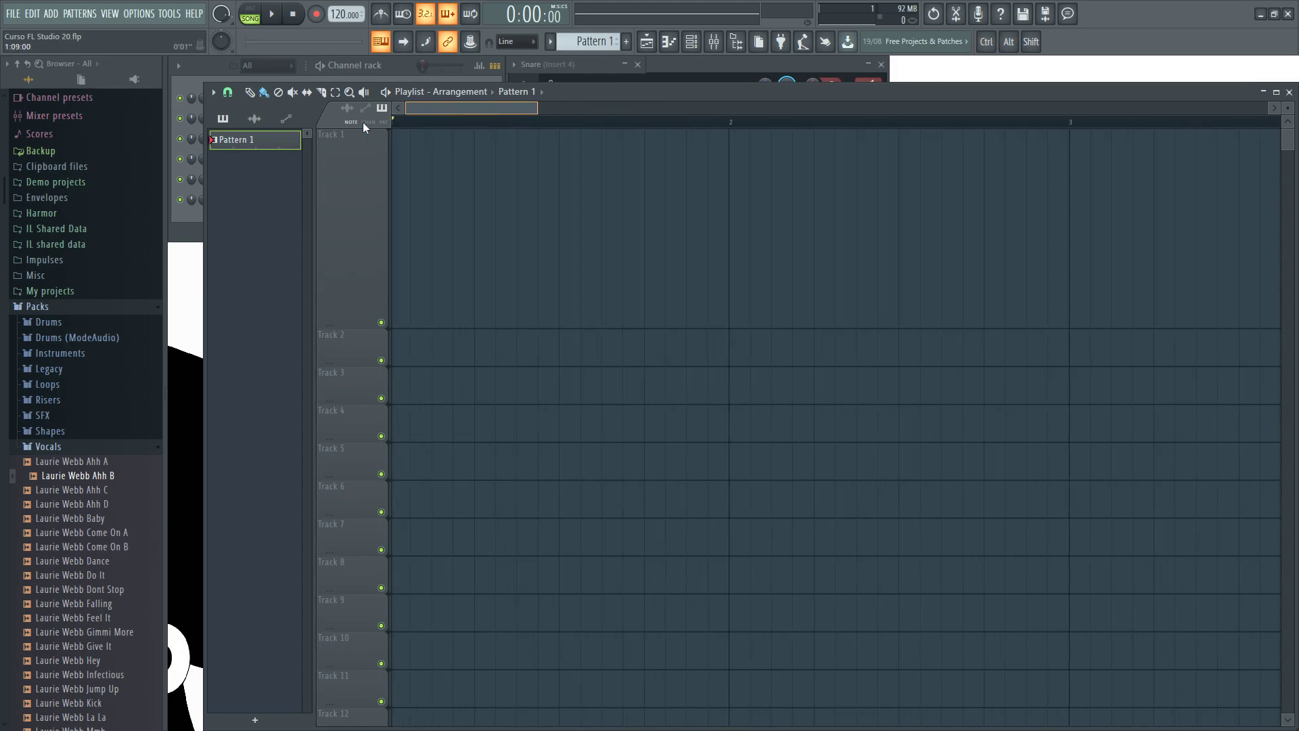
{"action": "left_click", "coordinate": [228, 92]}
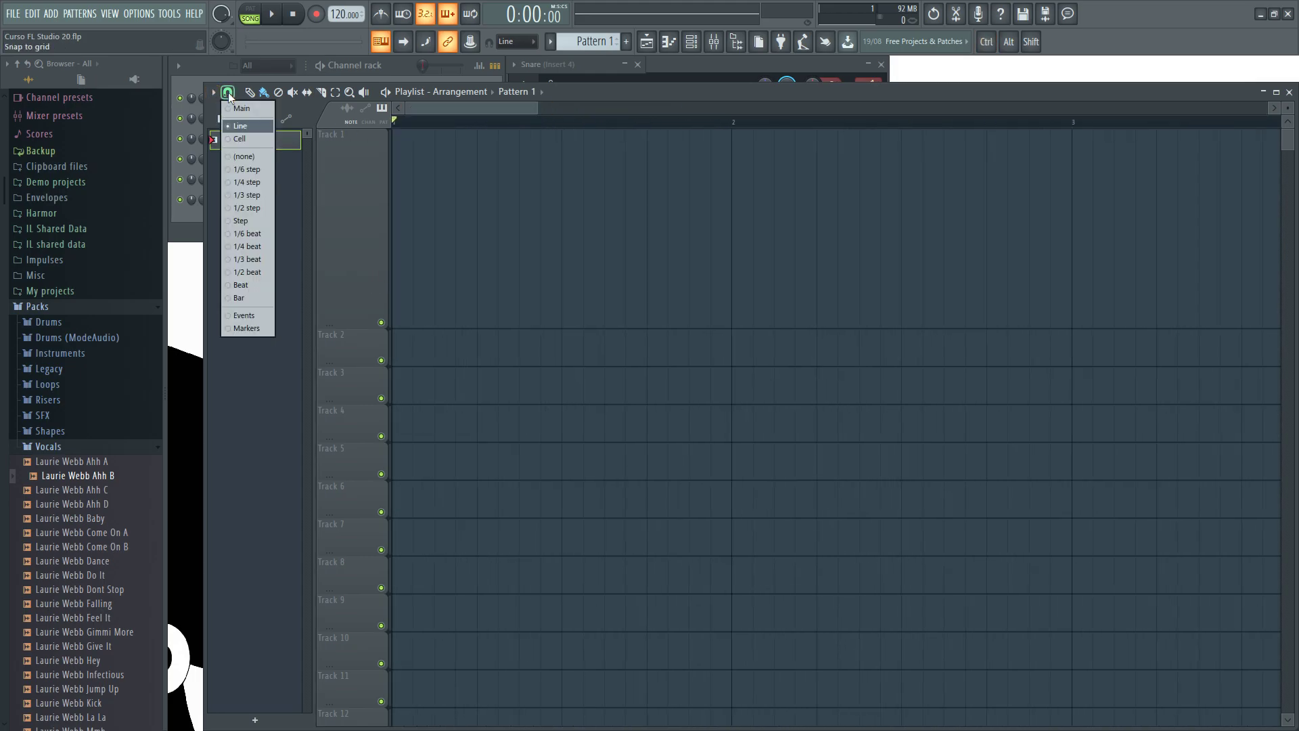
{"action": "left_click", "coordinate": [240, 156]}
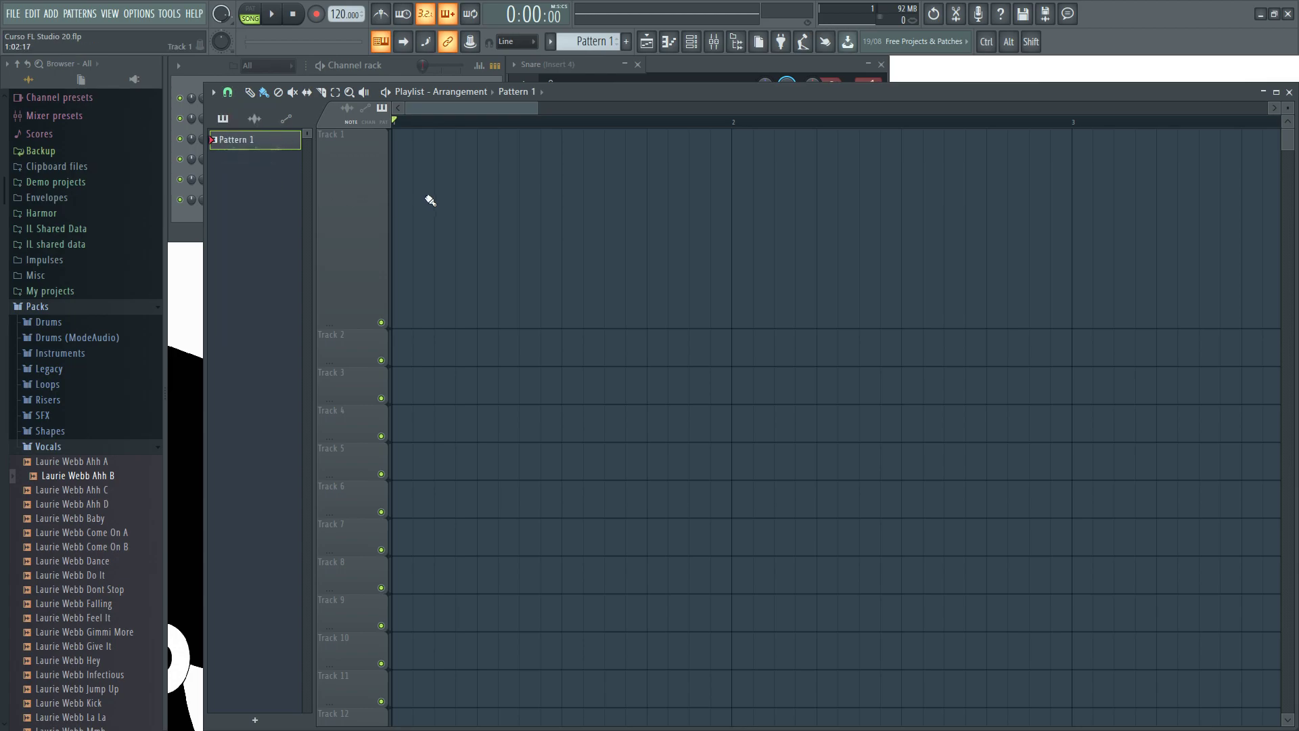
Try placing and shifting a Pattern 1 clip freely within bar 1 of Track 1, and delete it.
{"action": "left_click_drag", "start_coordinate": [421, 118], "coordinate": [322, 126]}
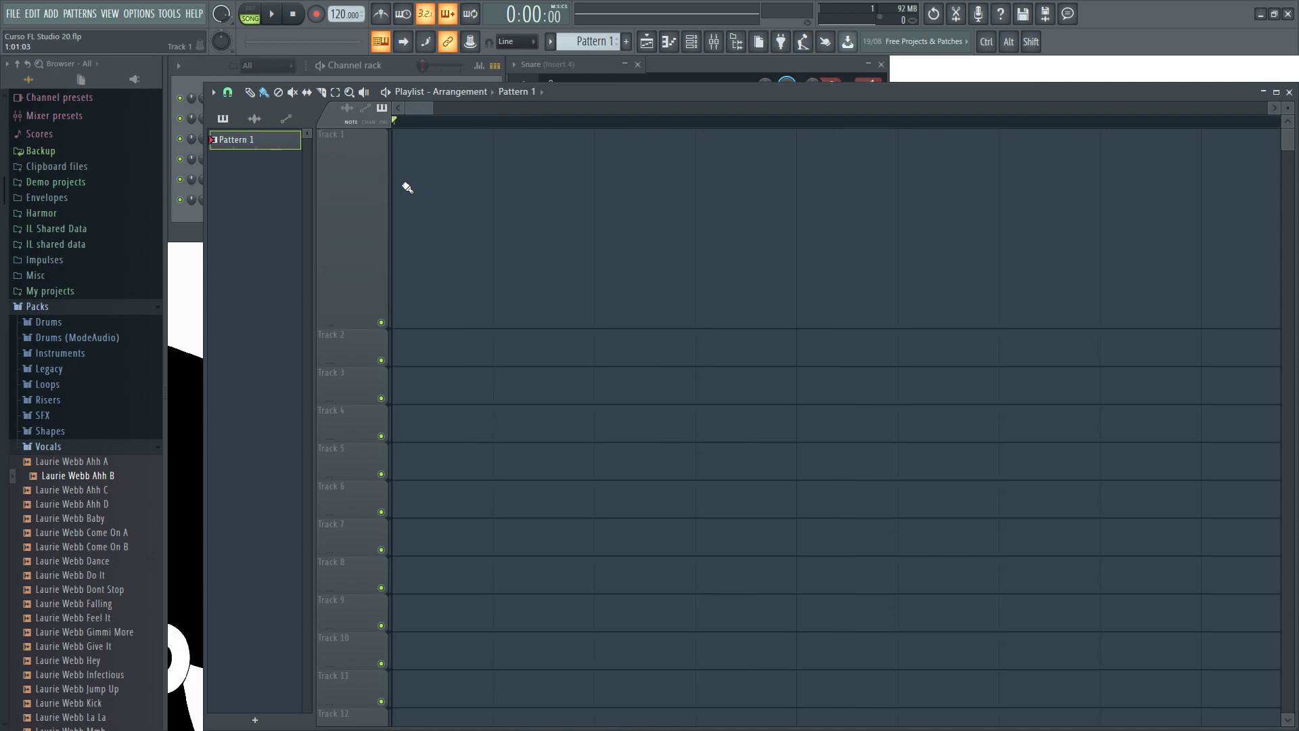
{"action": "left_click", "coordinate": [443, 240]}
{"action": "left_click_drag", "start_coordinate": [450, 245], "coordinate": [487, 246]}
{"action": "right_click", "coordinate": [497, 256]}
{"action": "left_click", "coordinate": [590, 261]}
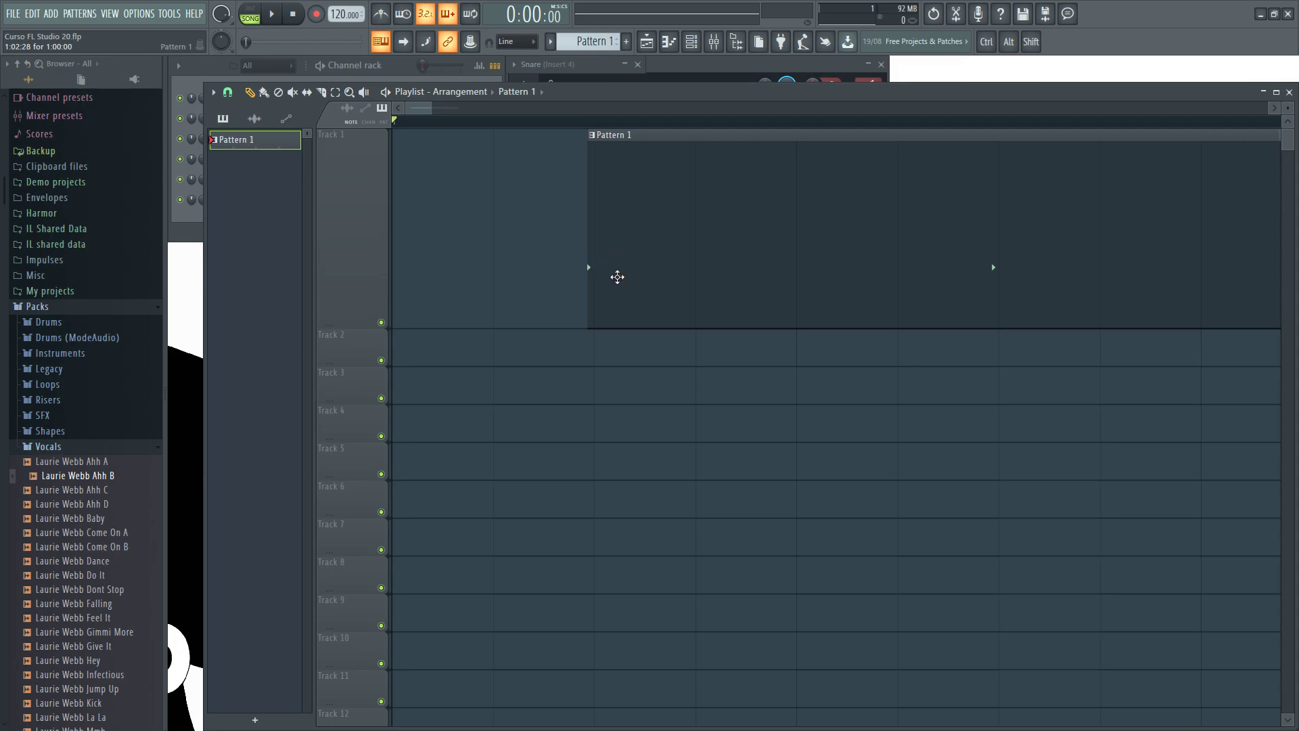
{"action": "left_click_drag", "start_coordinate": [704, 245], "coordinate": [571, 232]}
{"action": "right_click", "coordinate": [571, 232]}
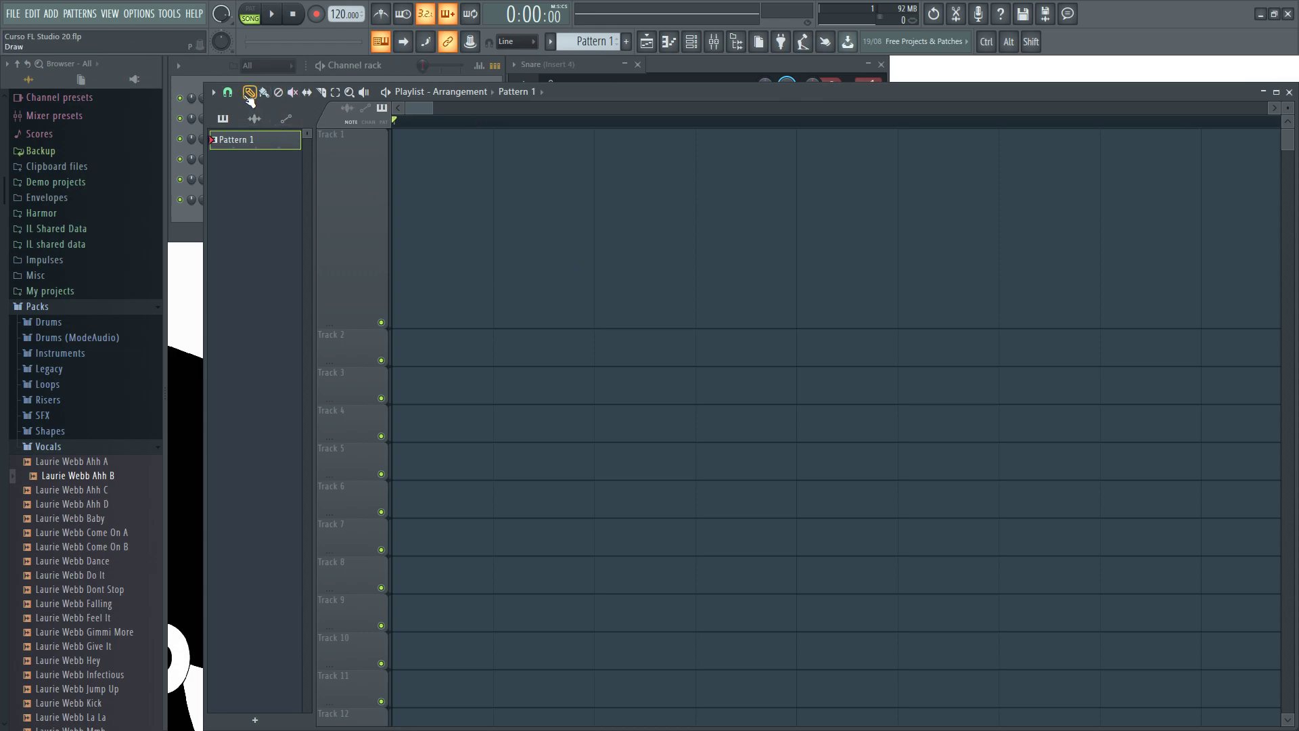
Place a Pattern 1 clip at the start of Track 1 and the Laurie Webb Ahh A sample within bar 1 of Track 2.
{"action": "mouse_move", "coordinate": [511, 253]}
{"action": "left_mouse_down"}
{"action": "mouse_move", "coordinate": [548, 261]}
{"action": "mouse_move", "coordinate": [542, 273]}
{"action": "mouse_move", "coordinate": [590, 272]}
{"action": "left_mouse_up"}
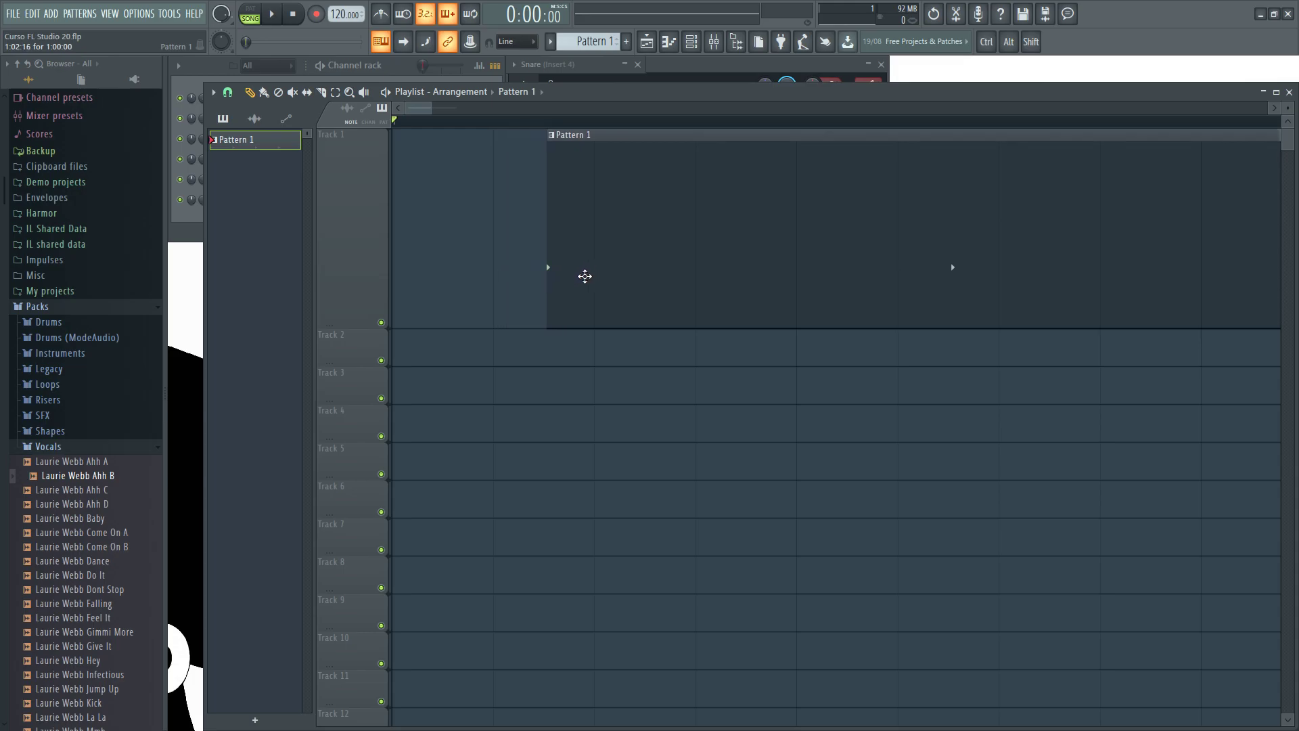
{"action": "left_click_drag", "start_coordinate": [70, 467], "coordinate": [519, 330]}
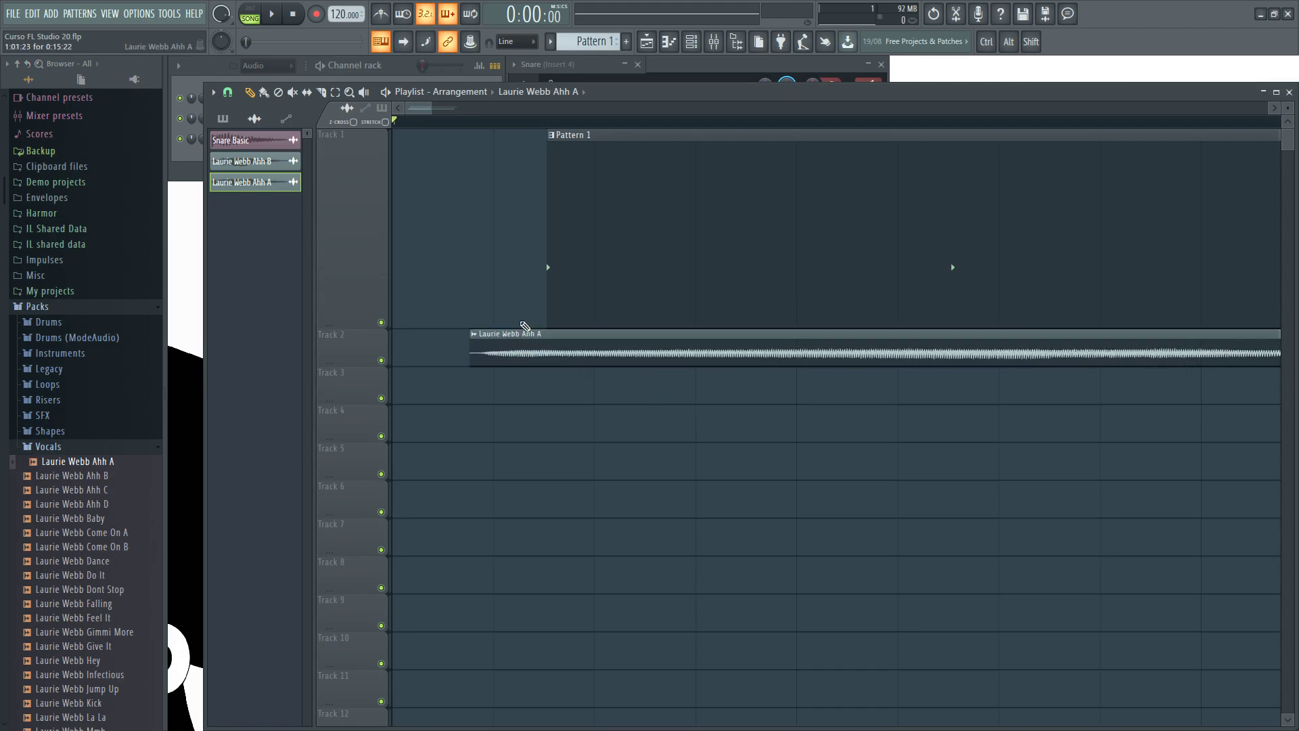
{"action": "mouse_move", "coordinate": [603, 349]}
{"action": "left_mouse_down"}
{"action": "mouse_move", "coordinate": [697, 352]}
{"action": "mouse_move", "coordinate": [620, 357]}
{"action": "left_mouse_up"}
{"action": "left_click_drag", "start_coordinate": [632, 232], "coordinate": [466, 213]}
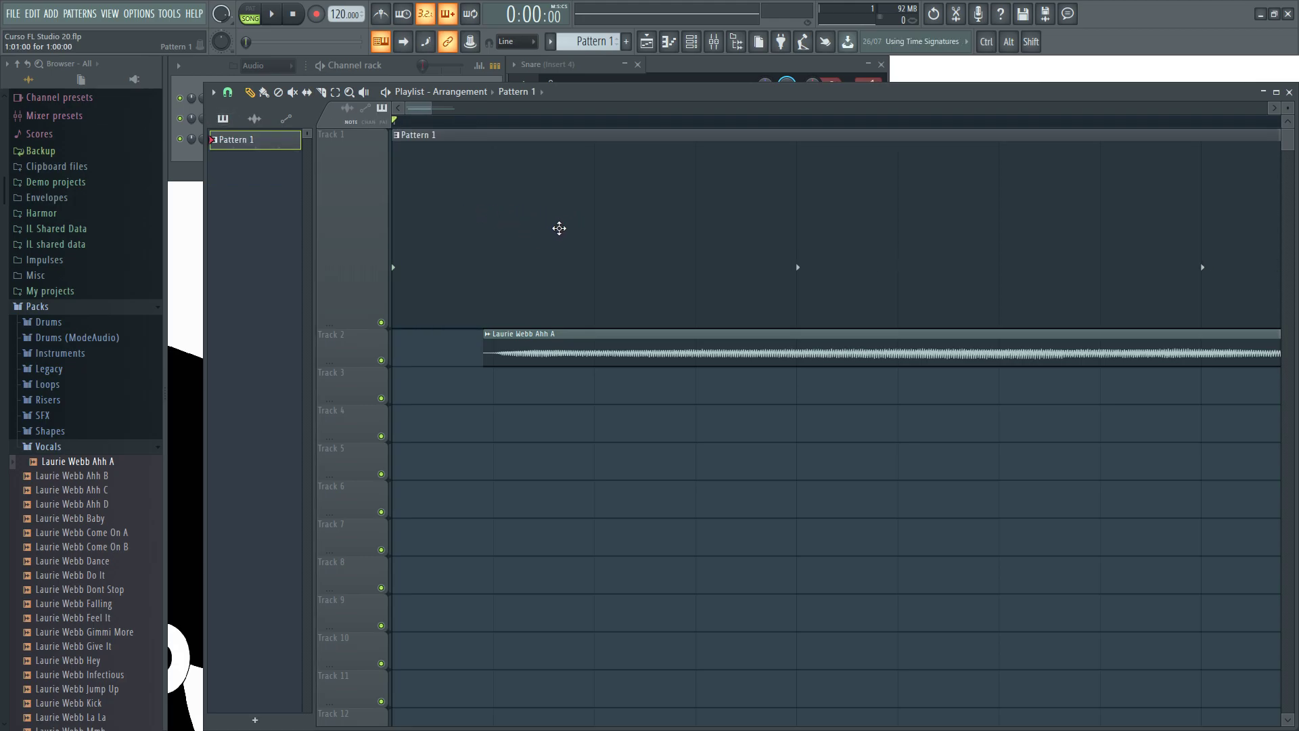
Set the project's timebase to 24 PPQ and close the settings.
{"action": "key", "text": "F10"}
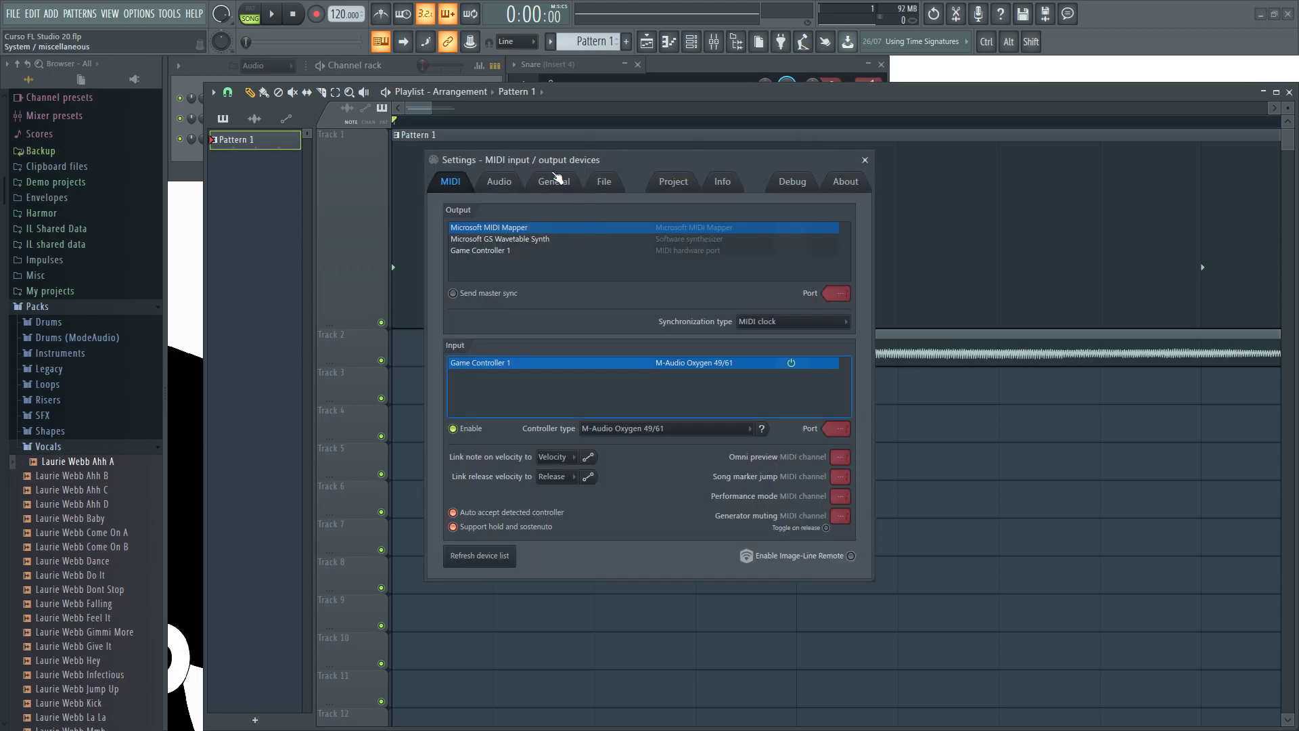
{"action": "key", "text": "Escape"}
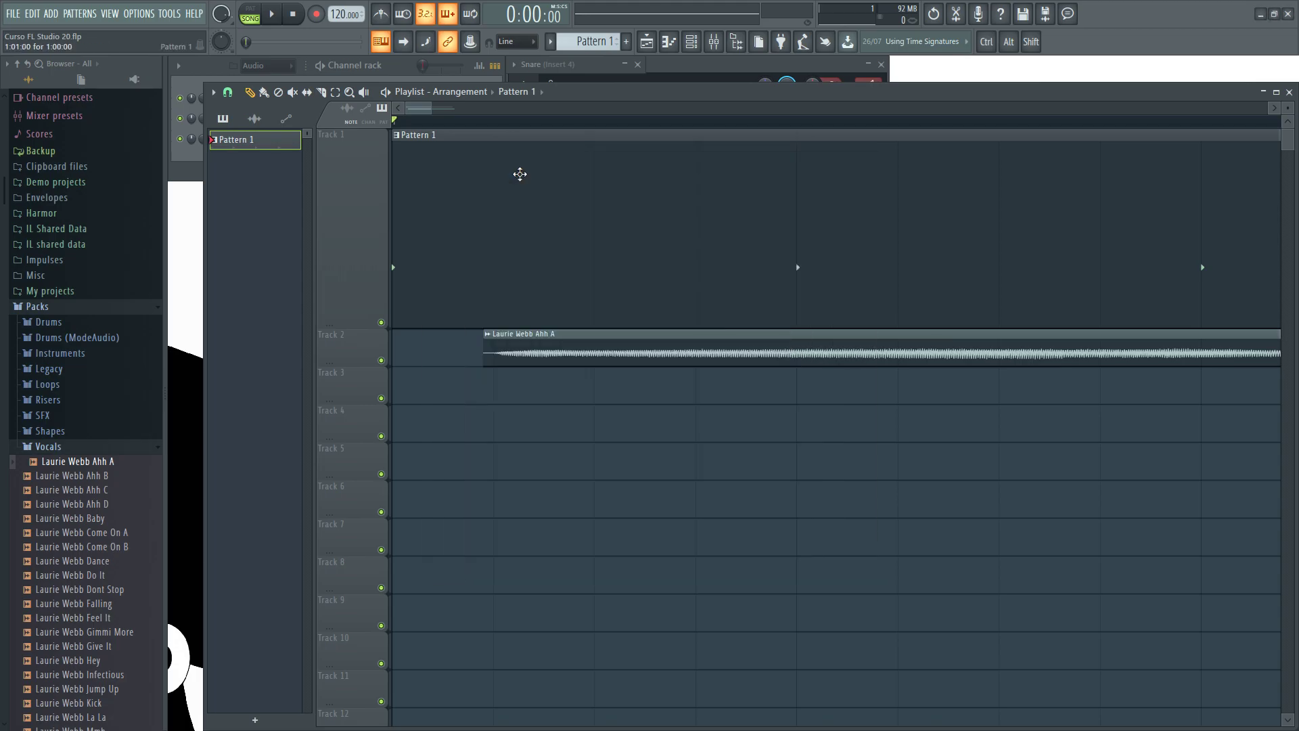
{"action": "left_click", "coordinate": [136, 14]}
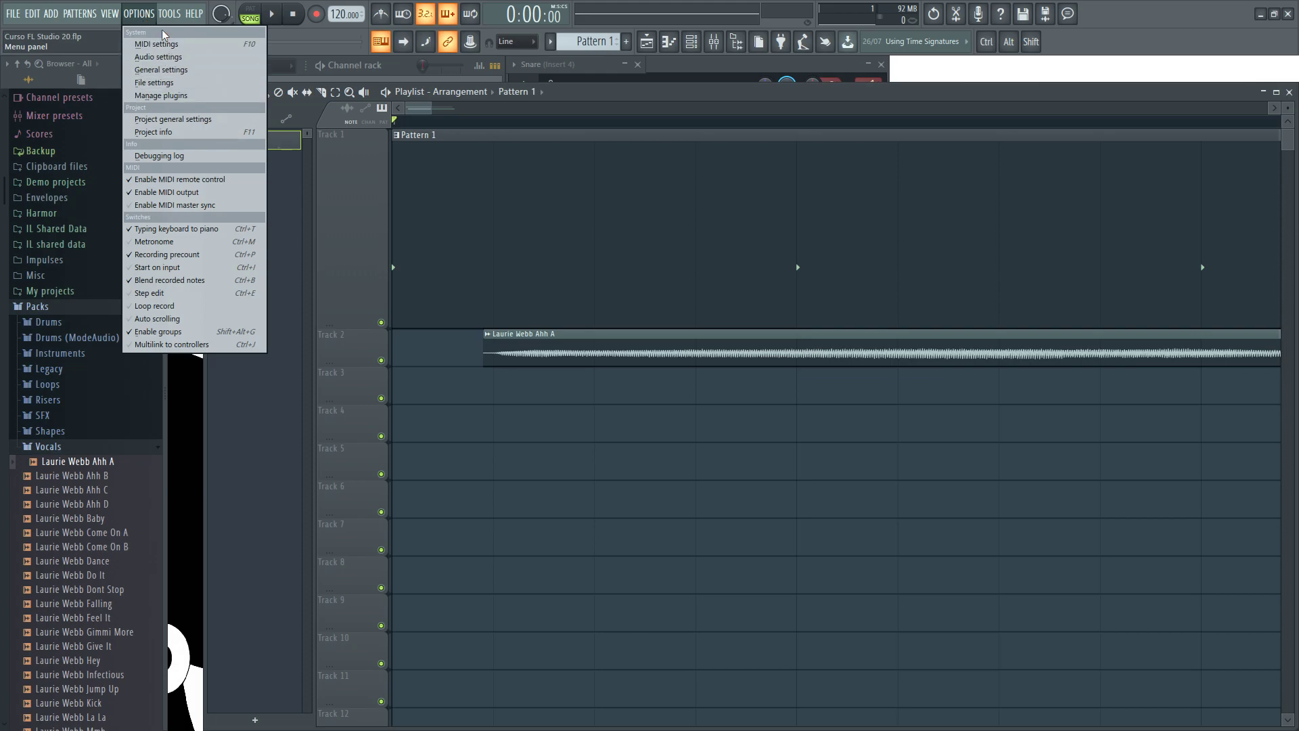
{"action": "left_click", "coordinate": [180, 71]}
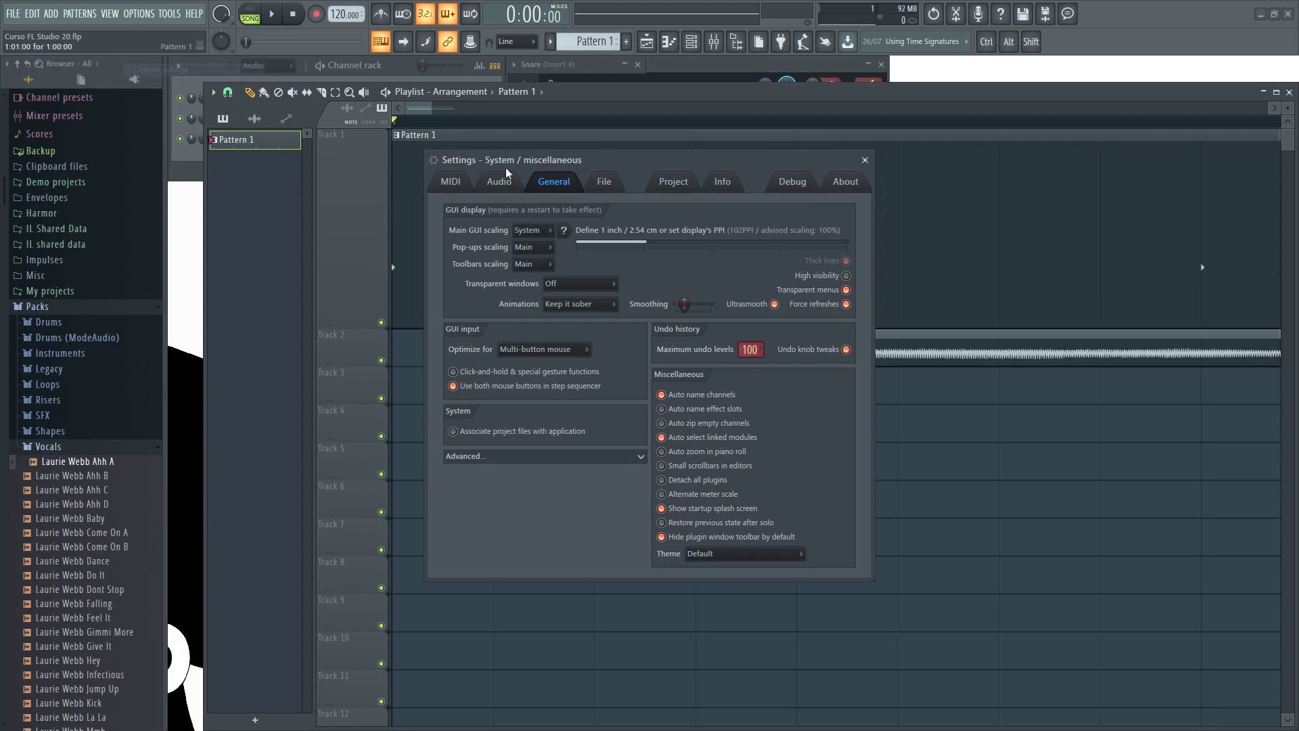
{"action": "left_click", "coordinate": [674, 182]}
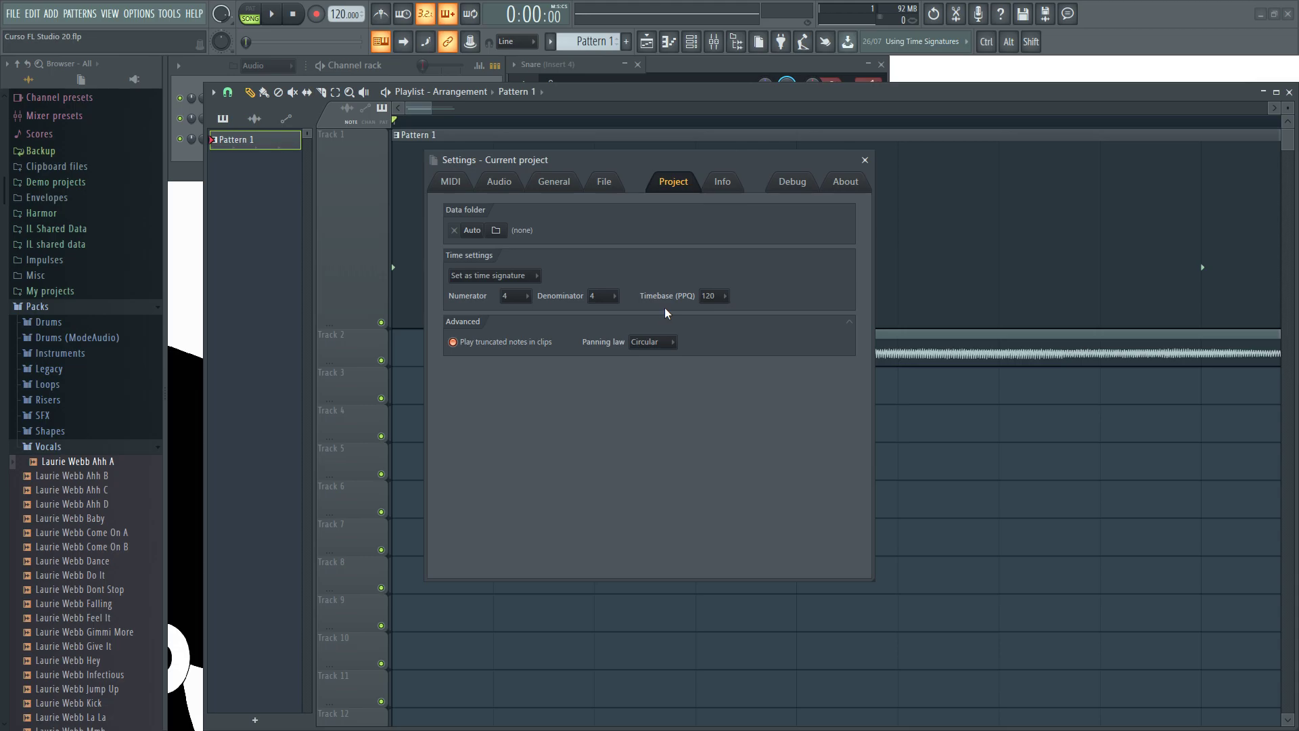
{"action": "left_click", "coordinate": [718, 298]}
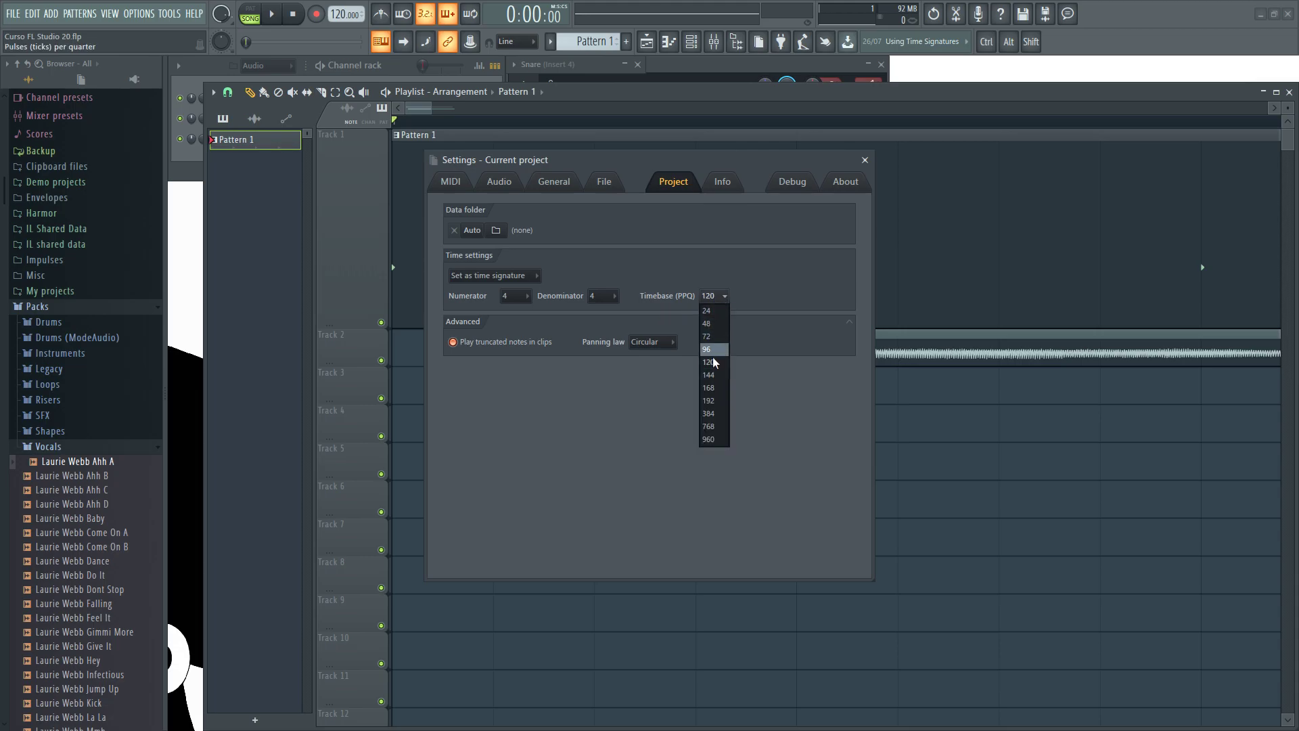
{"action": "left_click", "coordinate": [713, 310]}
{"action": "left_click", "coordinate": [864, 159]}
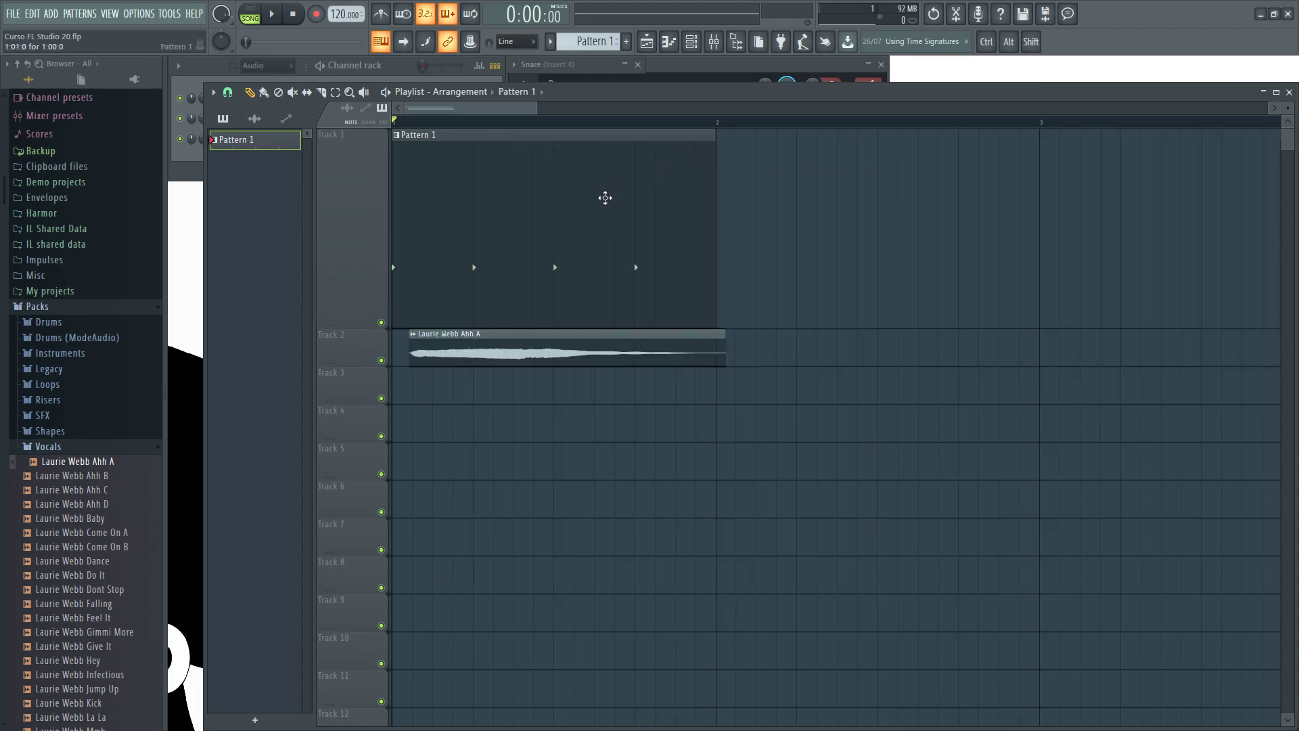
Try shifting the Pattern 1 clip in small steps within bar 1 of Track 1, and return it to the bar's start.
{"action": "scroll", "coordinate": [501, 197], "scroll_direction": "up", "scroll_amount": 3}
{"action": "left_click_drag", "start_coordinate": [432, 230], "coordinate": [455, 237]}
{"action": "scroll", "coordinate": [429, 226], "scroll_direction": "up", "scroll_amount": 3}
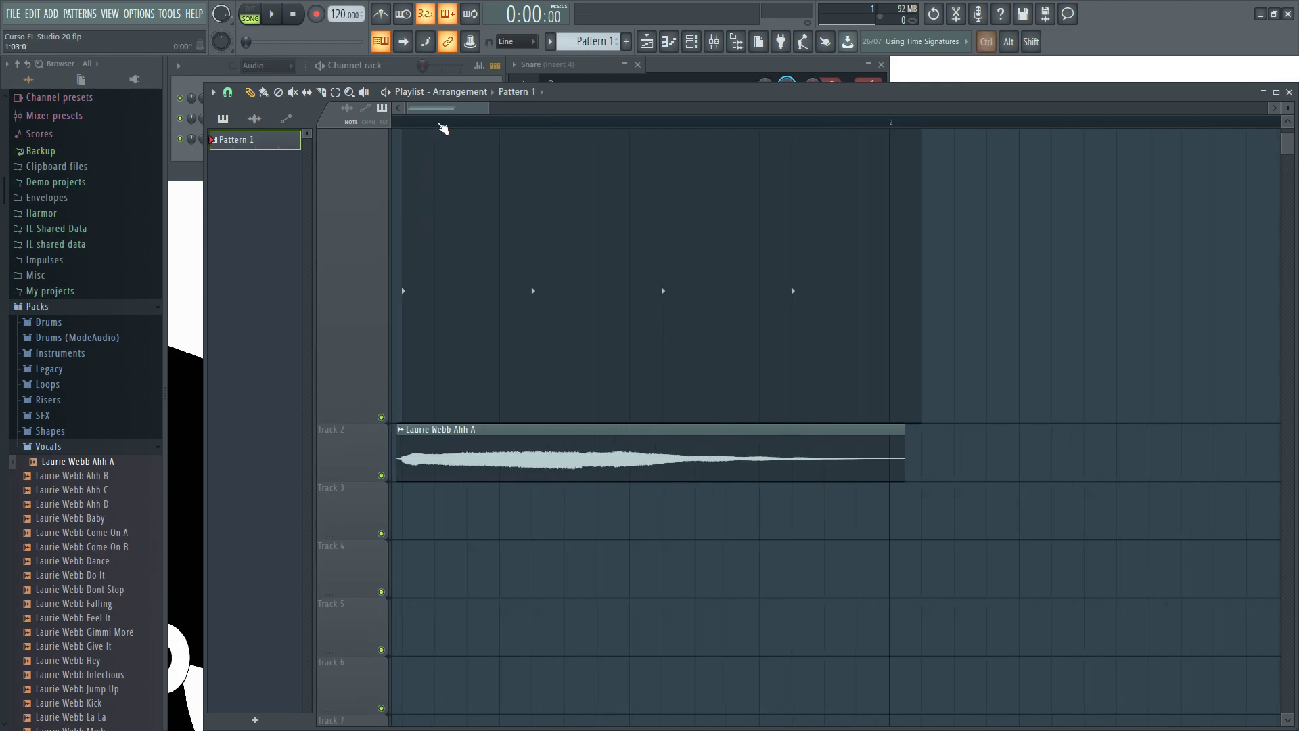
{"action": "left_click_drag", "start_coordinate": [477, 309], "coordinate": [504, 309]}
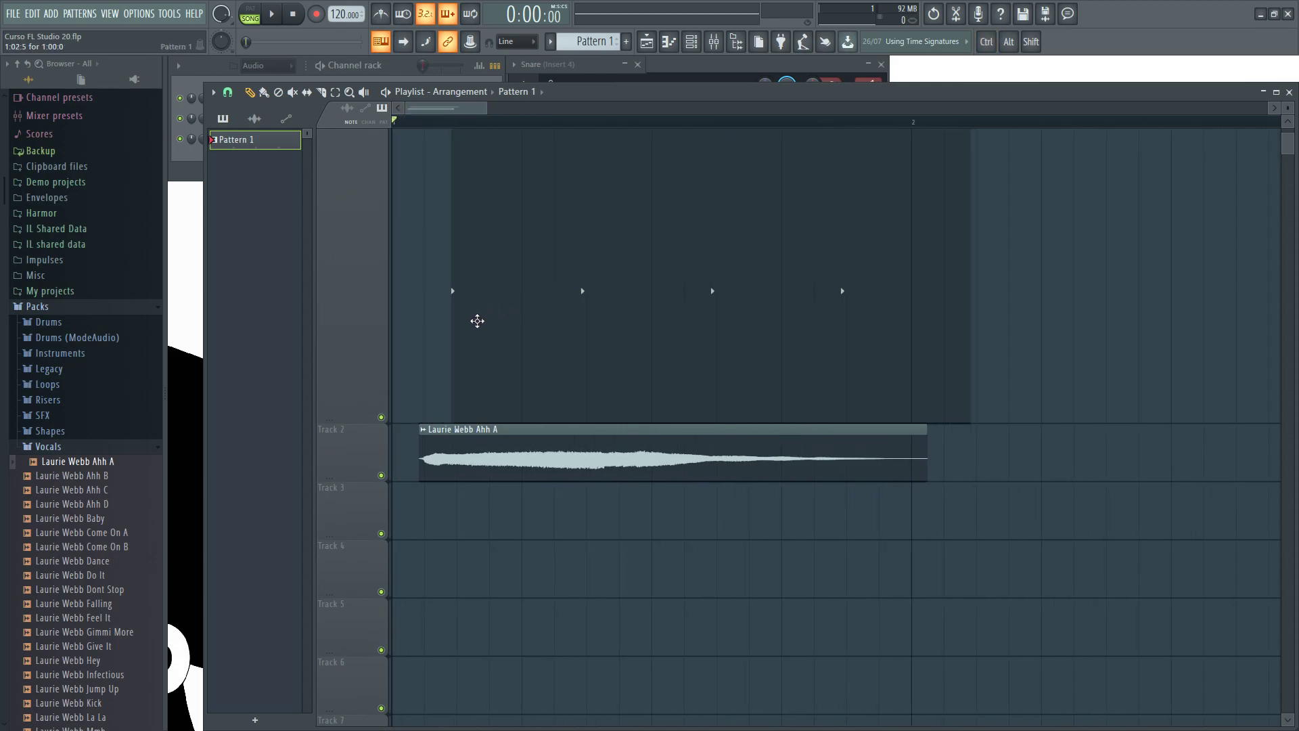
{"action": "left_click_drag", "start_coordinate": [429, 347], "coordinate": [473, 339]}
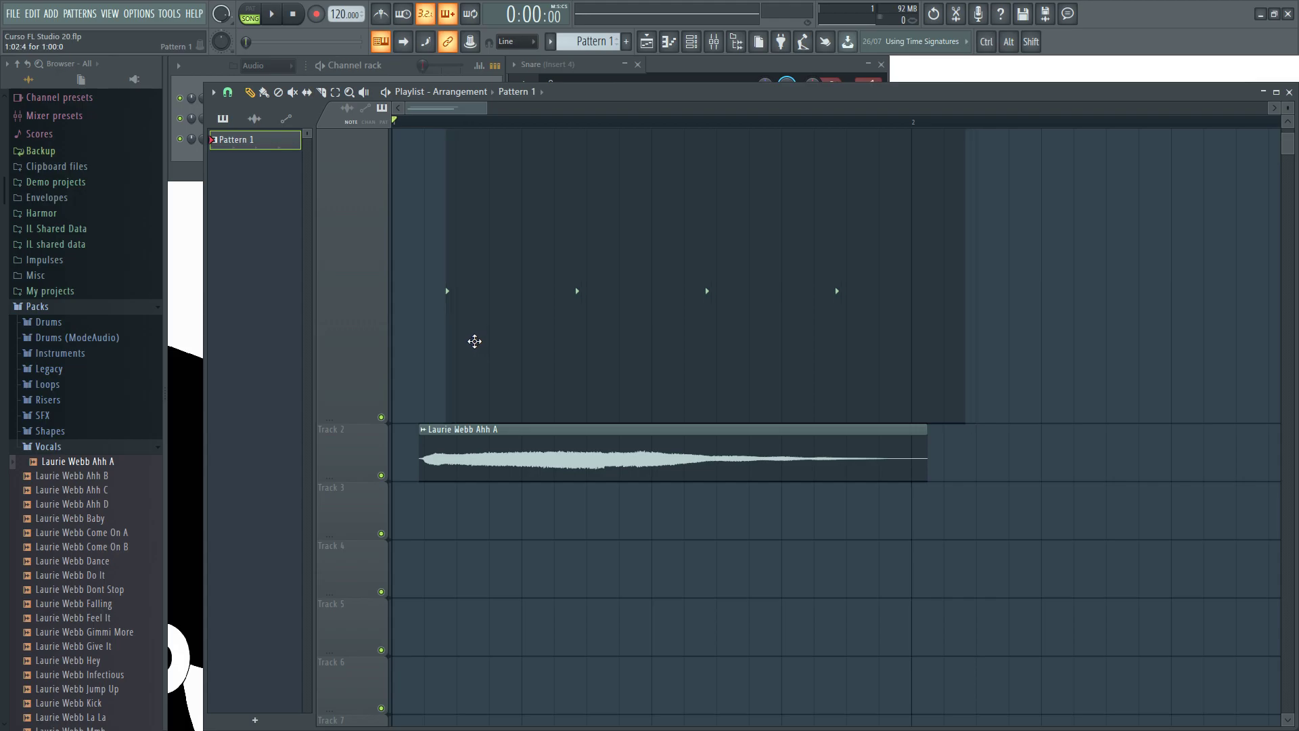
{"action": "left_click_drag", "start_coordinate": [478, 261], "coordinate": [486, 261]}
{"action": "left_click_drag", "start_coordinate": [1290, 108], "coordinate": [1290, 102]}
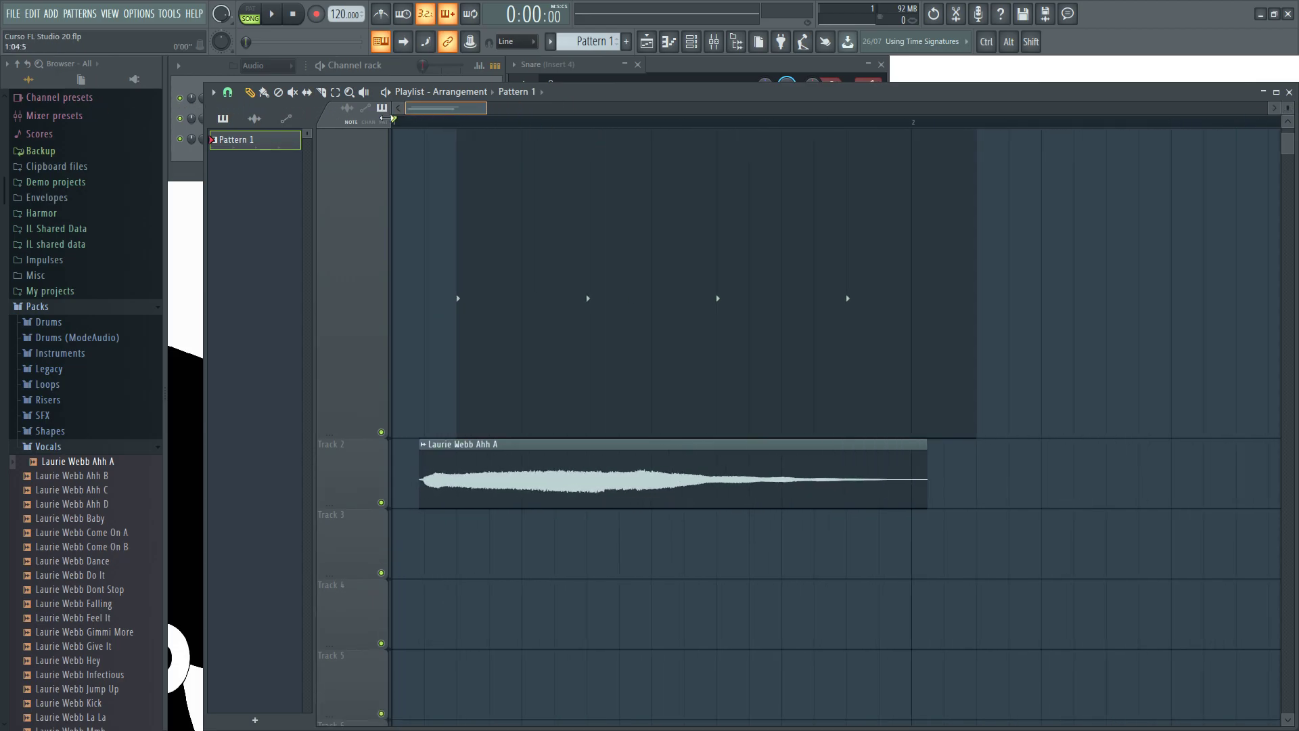
{"action": "left_click_drag", "start_coordinate": [525, 330], "coordinate": [439, 311]}
Set the project's timebase to 960 PPQ and close the settings.
{"action": "key", "text": "F11"}
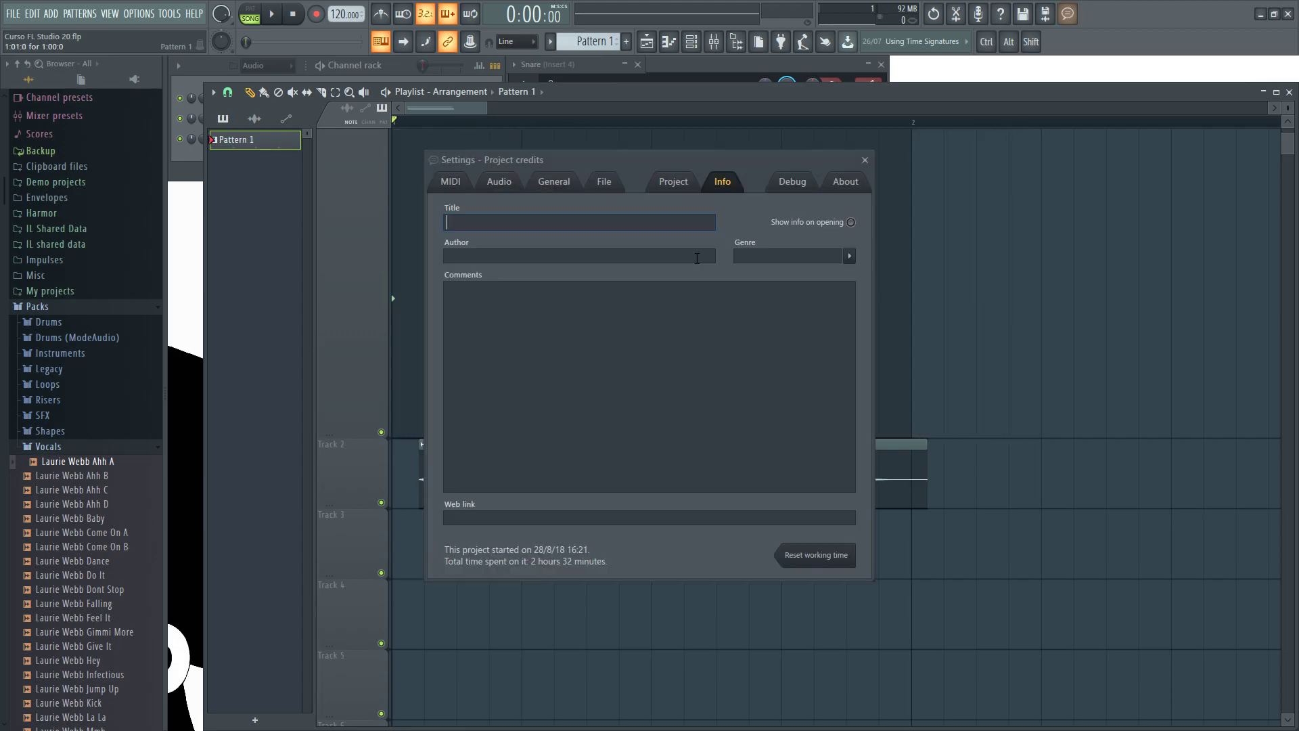
{"action": "left_click", "coordinate": [686, 184]}
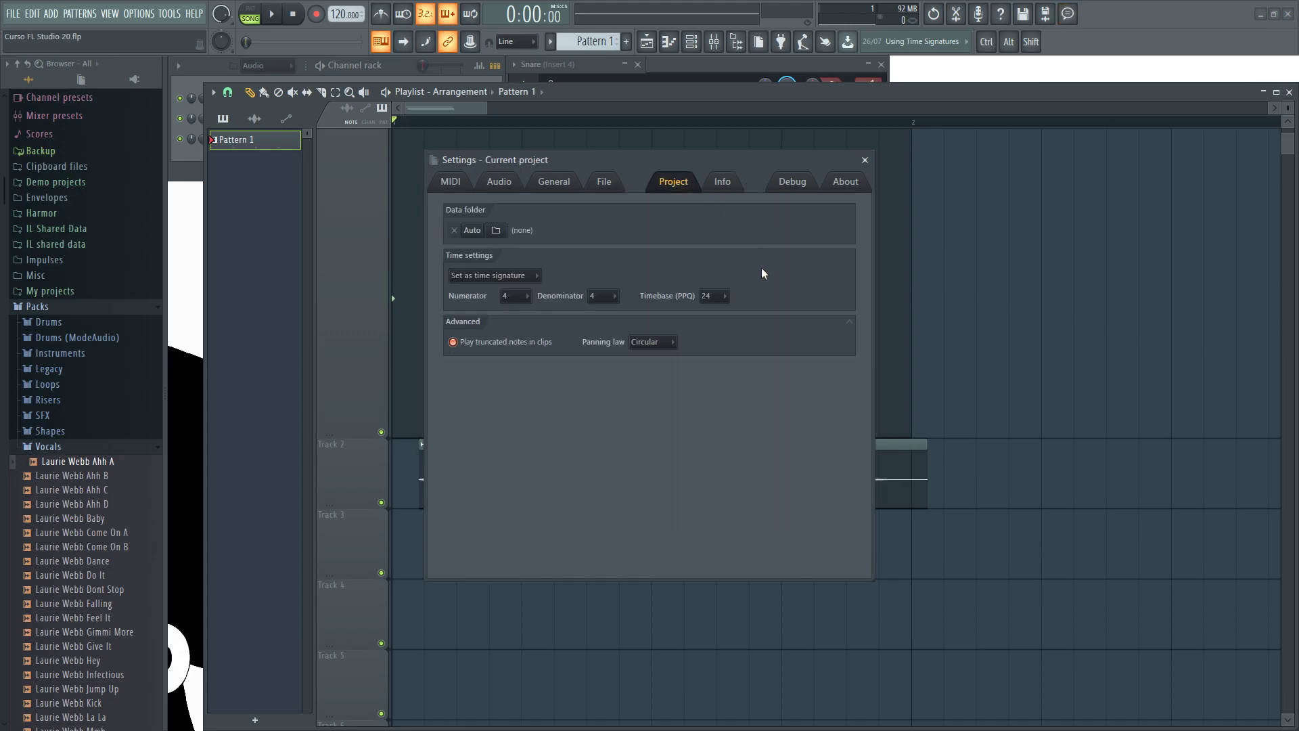
{"action": "left_click", "coordinate": [724, 295]}
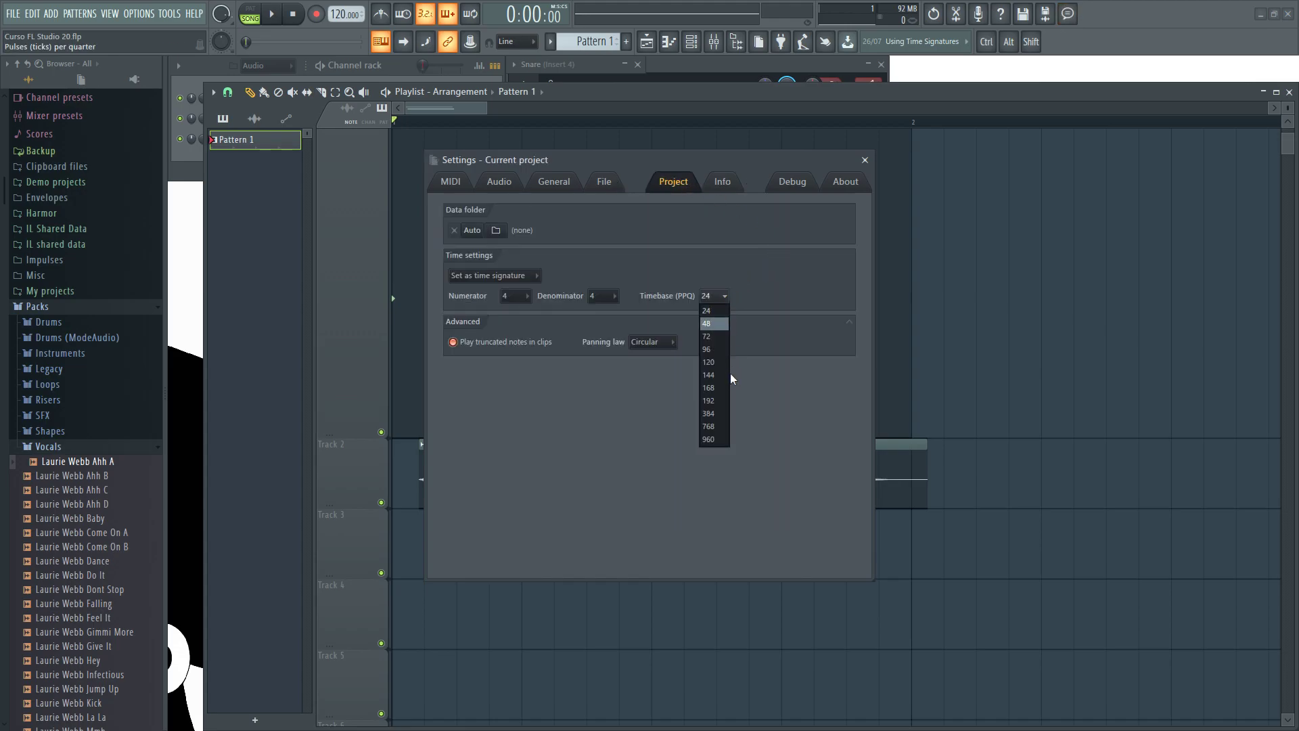
{"action": "left_click", "coordinate": [710, 439]}
{"action": "left_click", "coordinate": [865, 160]}
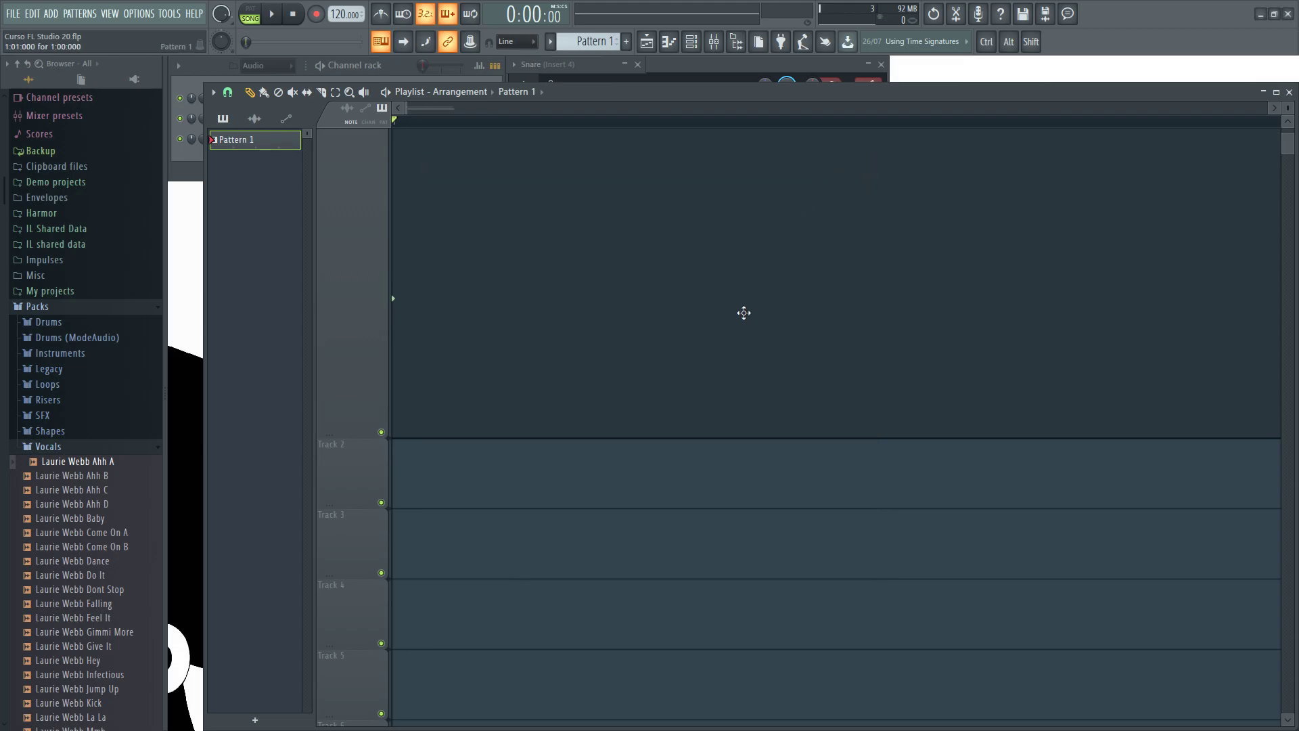
Shift the Laurie Webb Ahh A clip on Track 2 in fine increments near the start of bar 1.
{"action": "scroll", "coordinate": [533, 487], "scroll_direction": "down", "scroll_amount": 3}
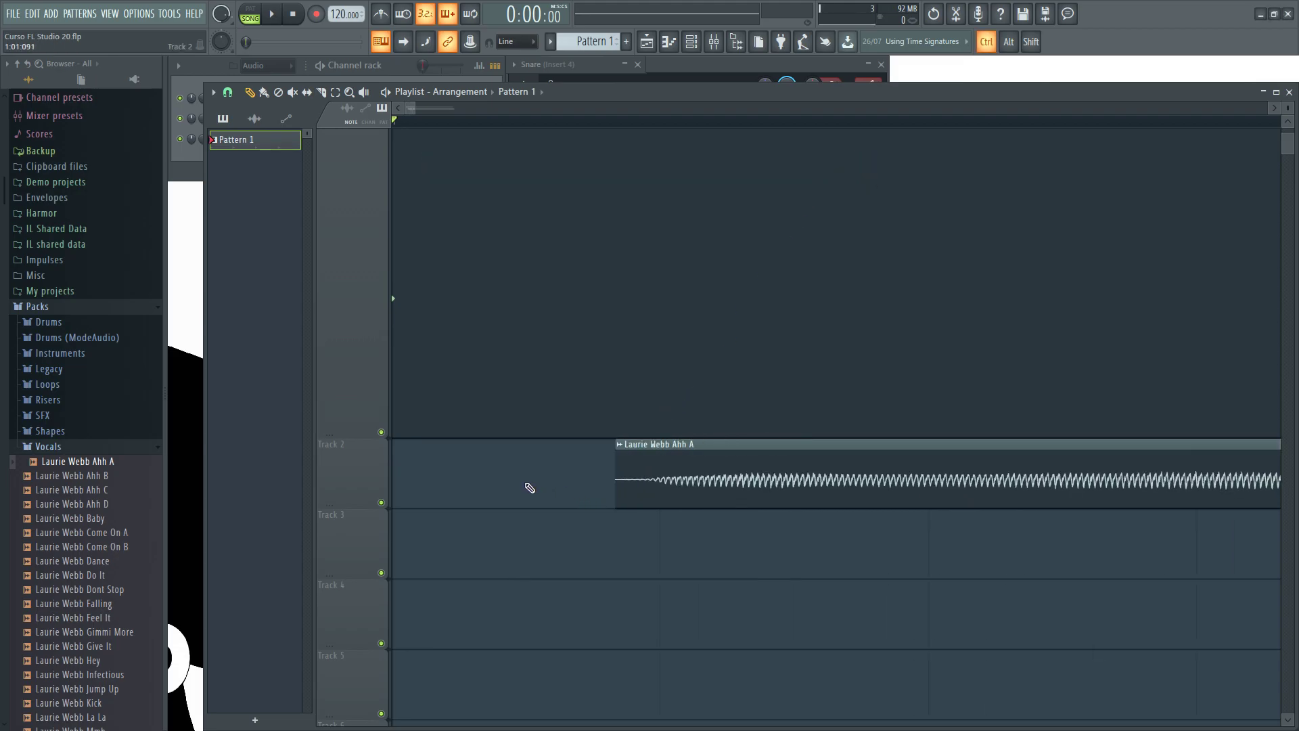
{"action": "left_click_drag", "start_coordinate": [685, 447], "coordinate": [649, 467]}
{"action": "scroll", "coordinate": [575, 484], "scroll_direction": "down", "scroll_amount": 7}
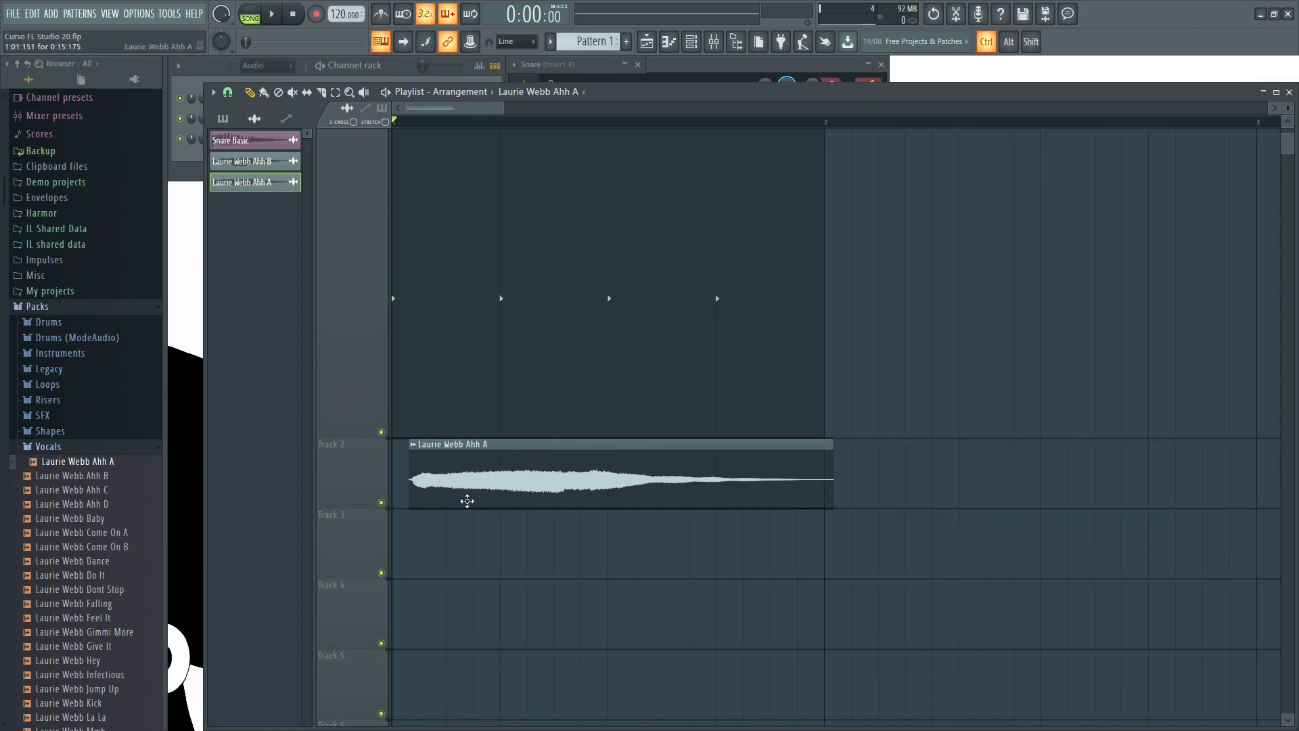
{"action": "scroll", "coordinate": [436, 482], "scroll_direction": "down", "scroll_amount": 1}
{"action": "mouse_move", "coordinate": [432, 480]}
{"action": "left_mouse_down"}
{"action": "mouse_move", "coordinate": [499, 479]}
{"action": "mouse_move", "coordinate": [422, 478]}
{"action": "left_mouse_up"}
{"action": "scroll", "coordinate": [421, 479], "scroll_direction": "up", "scroll_amount": 6}
{"action": "scroll", "coordinate": [422, 478], "scroll_direction": "up", "scroll_amount": 2}
{"action": "left_click_drag", "start_coordinate": [427, 109], "coordinate": [392, 109]}
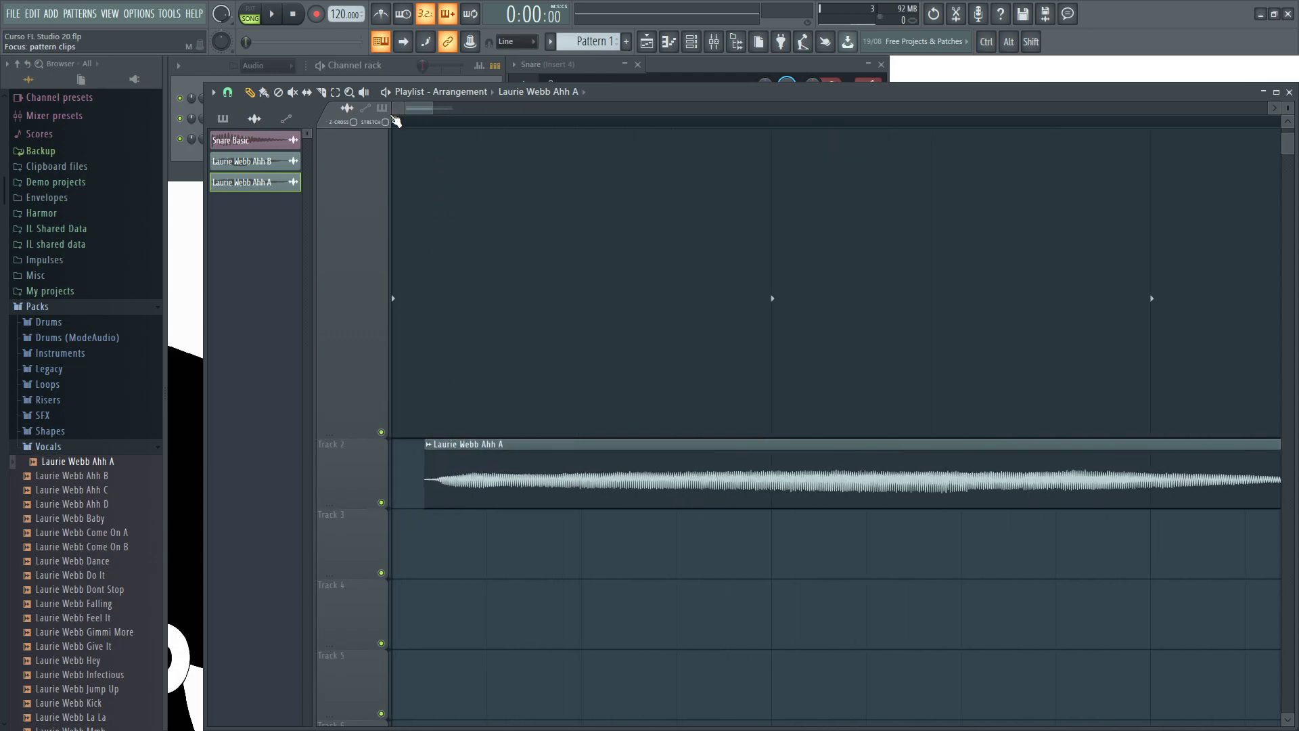
{"action": "key", "text": "F11"}
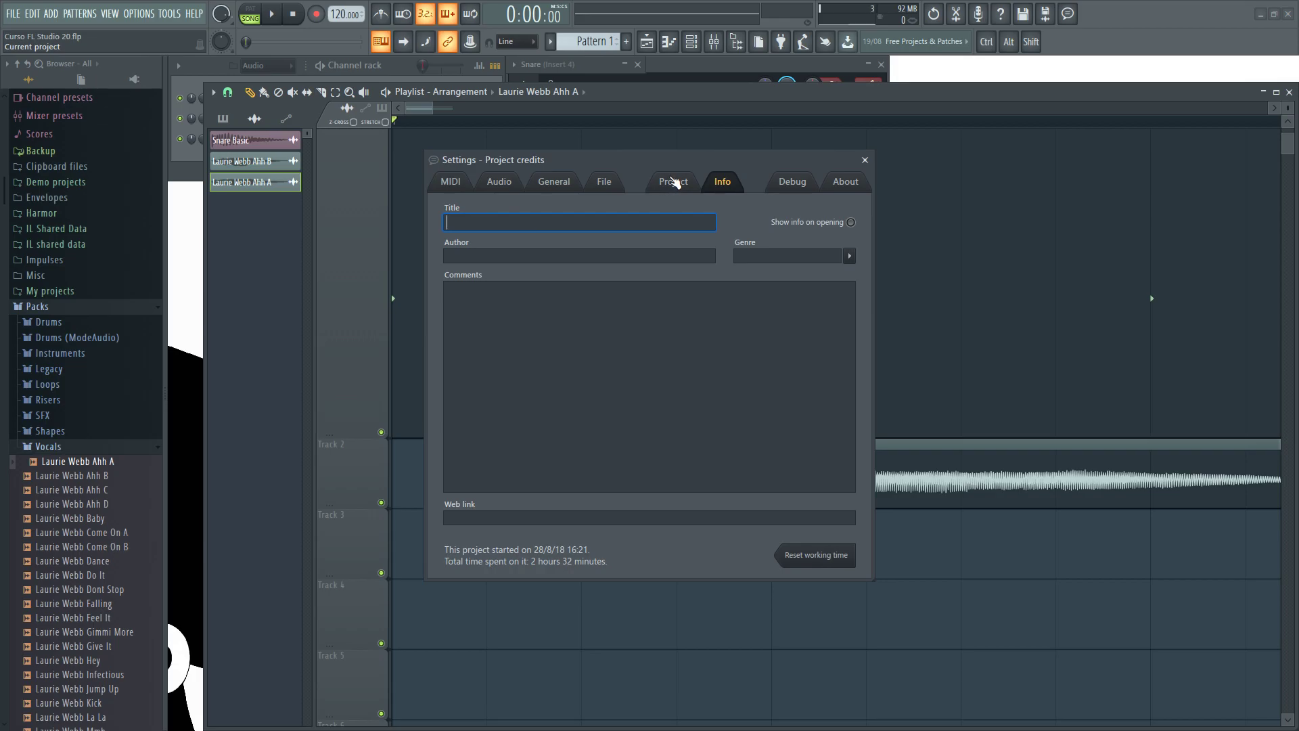
{"action": "left_click", "coordinate": [865, 159]}
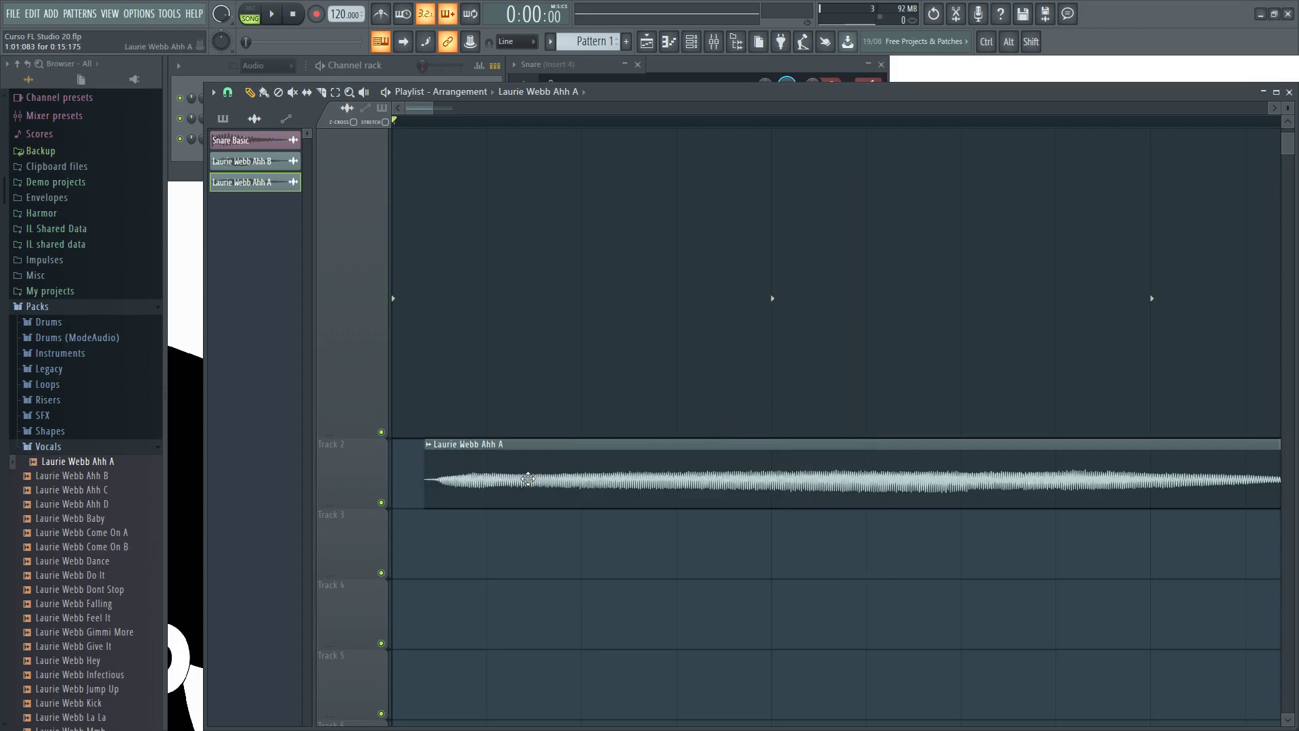
{"action": "left_click_drag", "start_coordinate": [445, 478], "coordinate": [462, 475]}
Switch the project's timebase to 24 PPQ to compare its resource usage.
{"action": "key", "text": "F11"}
{"action": "left_click", "coordinate": [673, 182]}
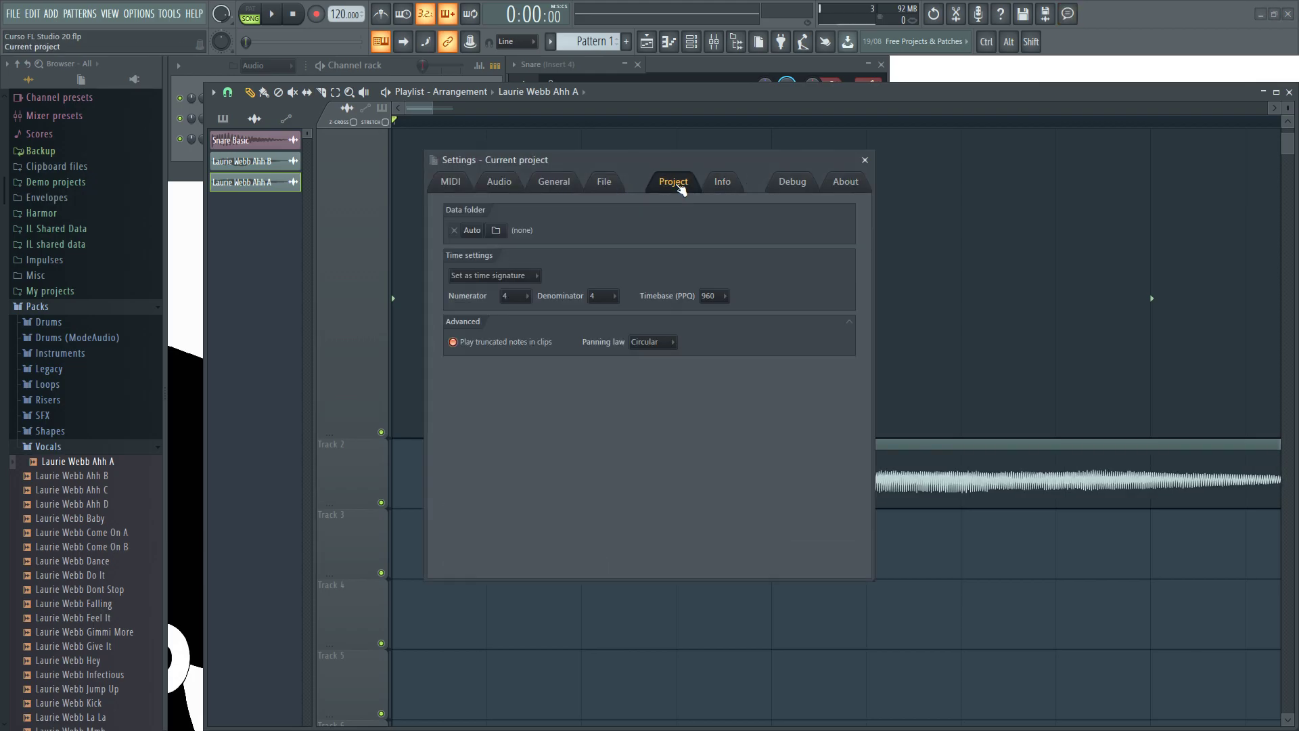
{"action": "left_click", "coordinate": [725, 298]}
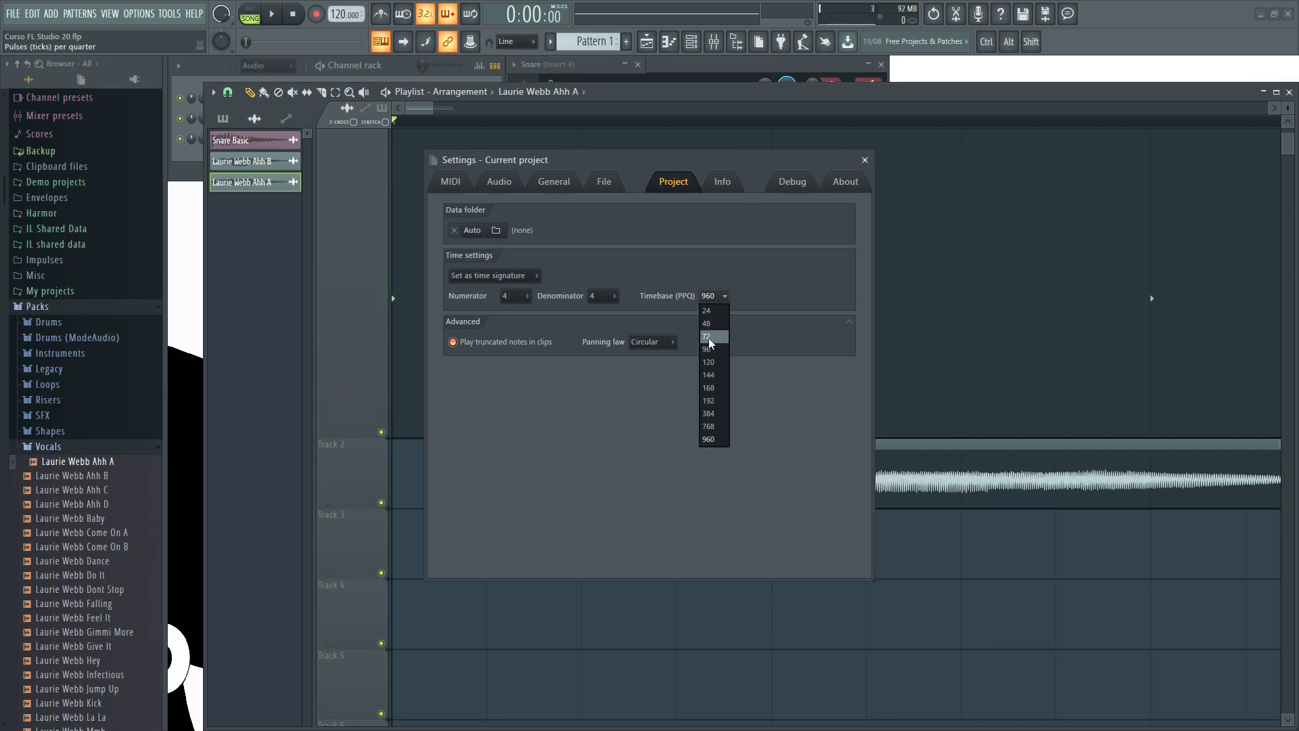
{"action": "left_click", "coordinate": [709, 311]}
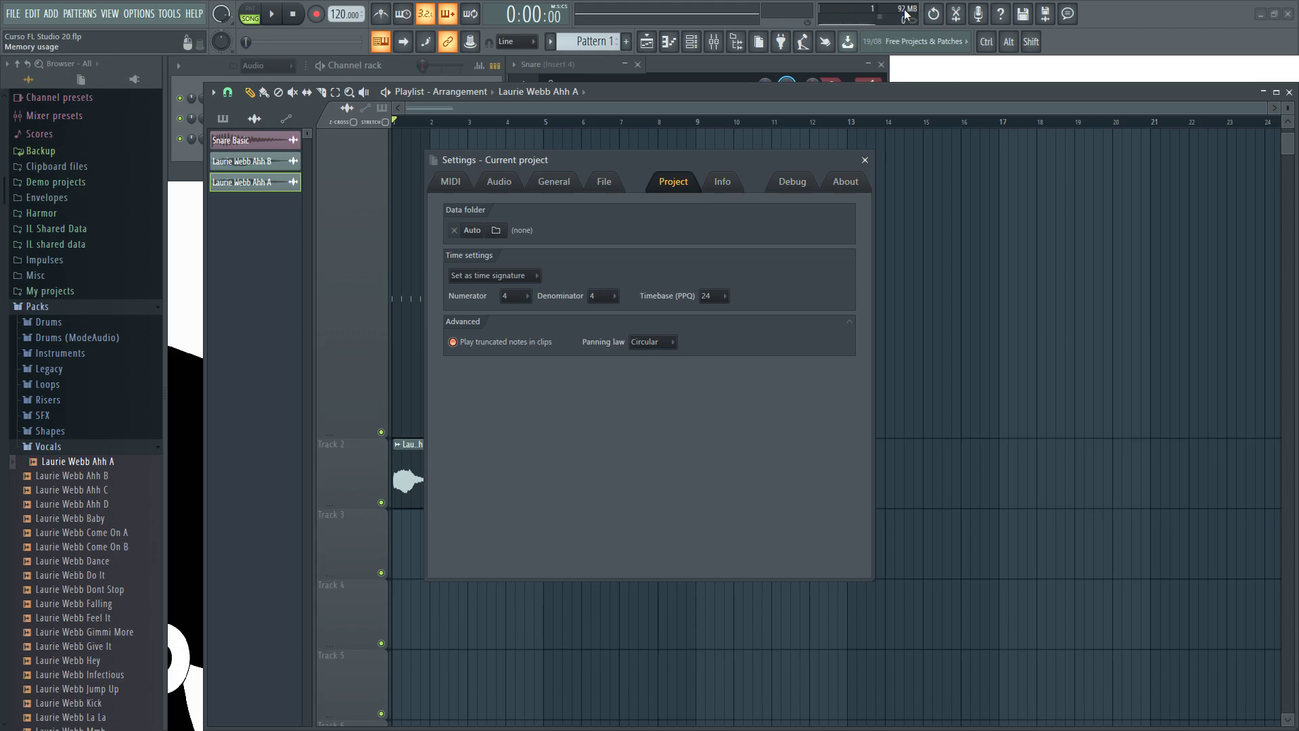
{"action": "left_click", "coordinate": [718, 299]}
{"action": "left_click", "coordinate": [717, 312]}
Try the project's timebase at 960 PPQ to compare its CPU usage, and at 96 PPQ.
{"action": "left_click", "coordinate": [719, 298]}
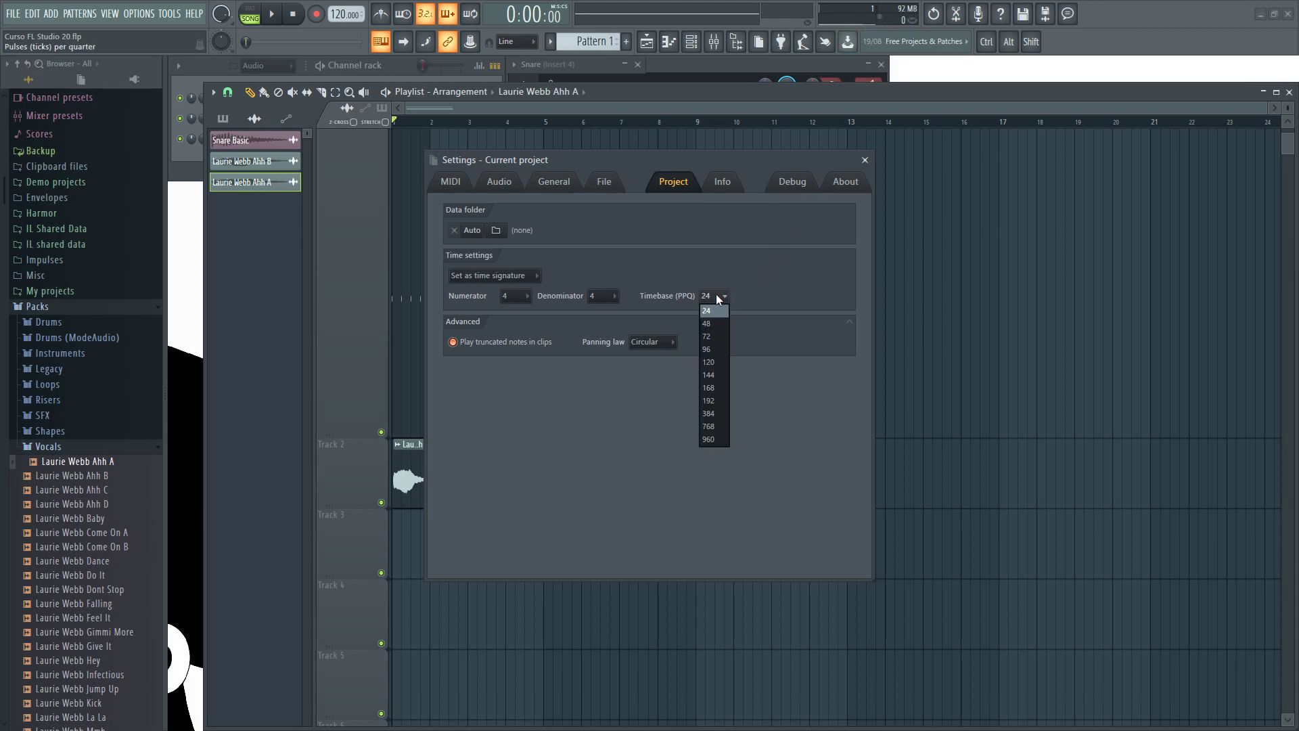
{"action": "left_click", "coordinate": [710, 439]}
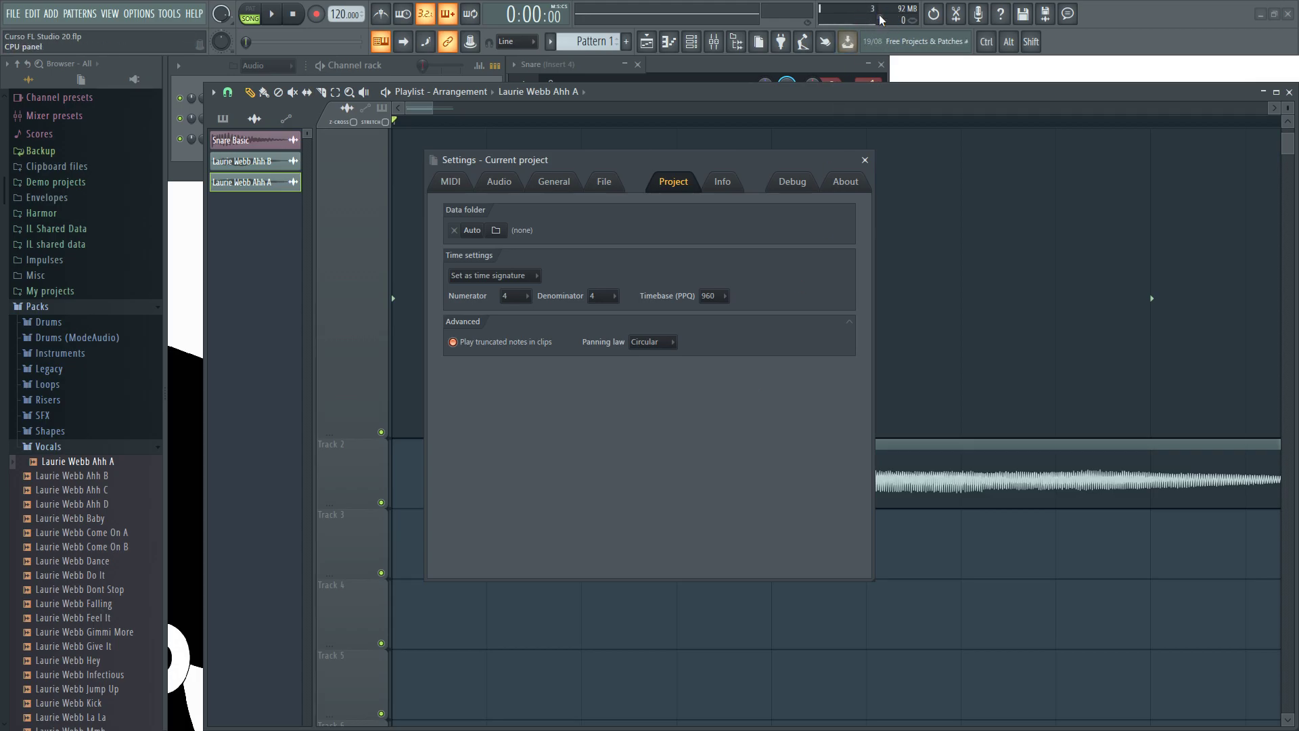
{"action": "left_click", "coordinate": [722, 297]}
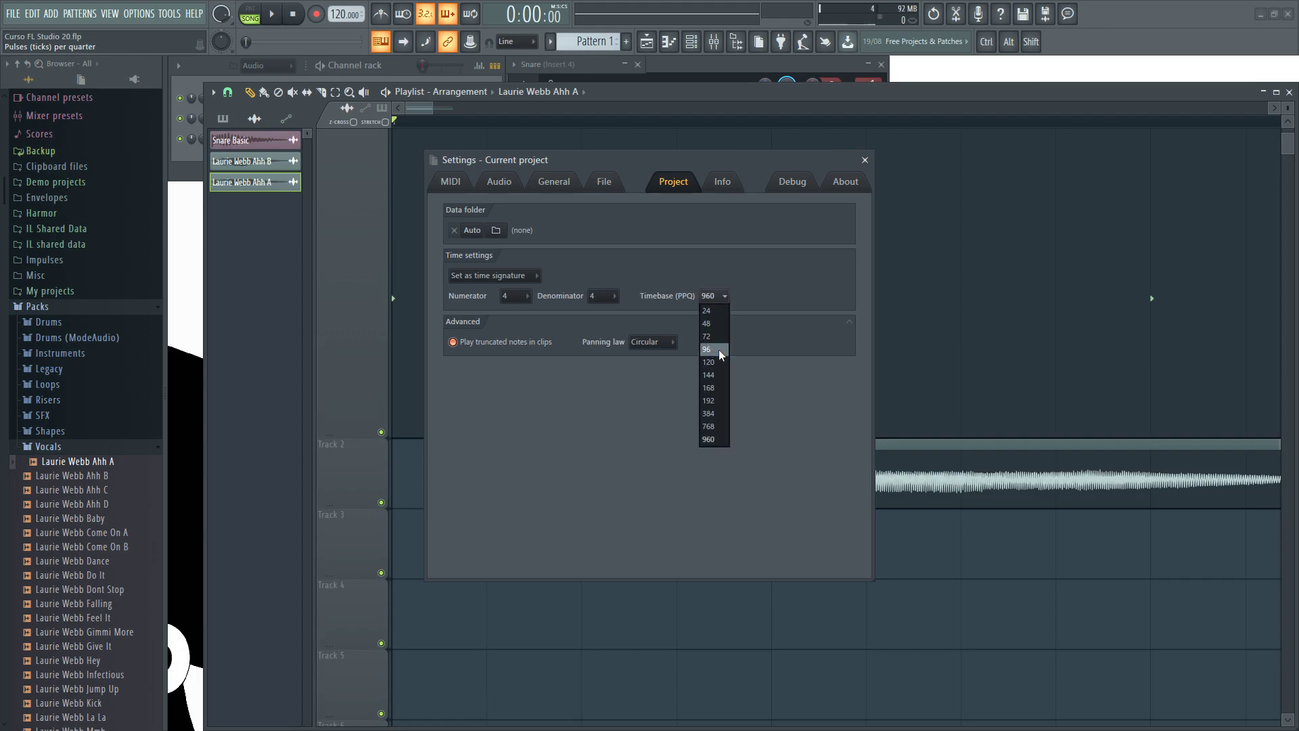
{"action": "left_click", "coordinate": [720, 352]}
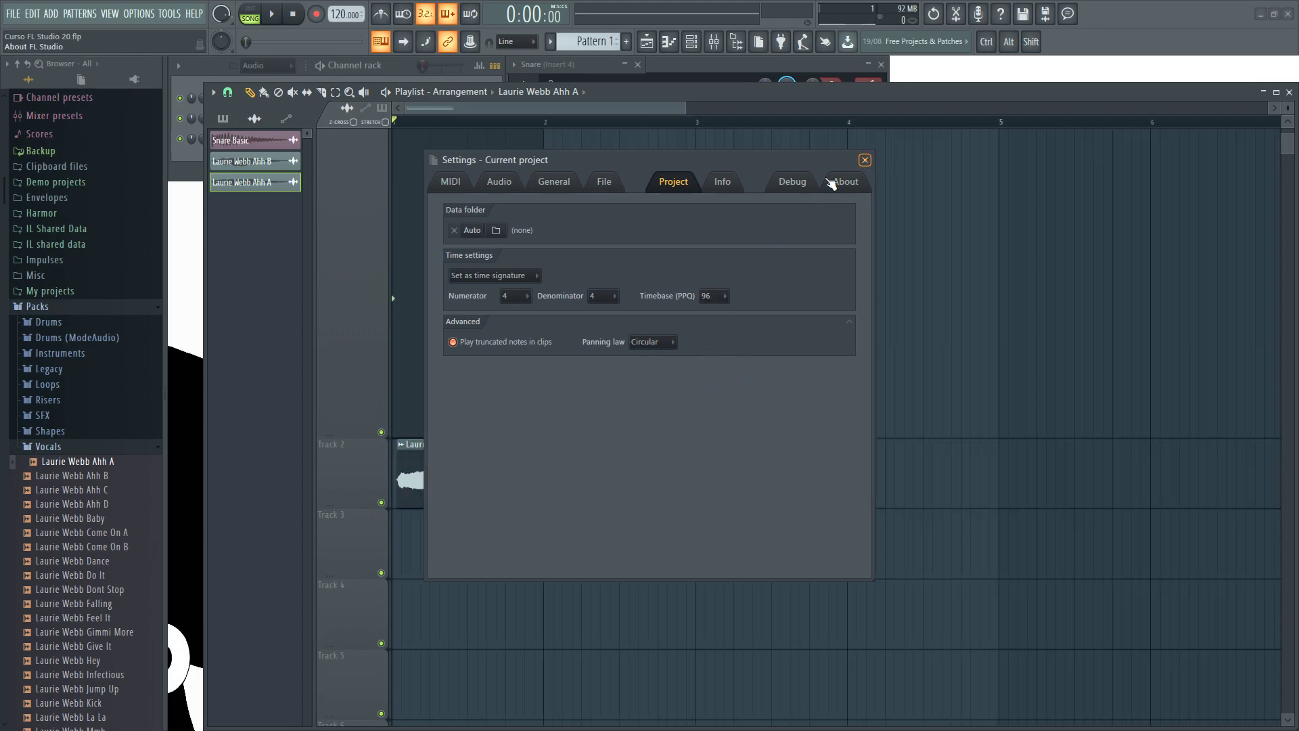
Set the project's timebase to 120 PPQ and close the settings.
{"action": "left_click", "coordinate": [723, 298]}
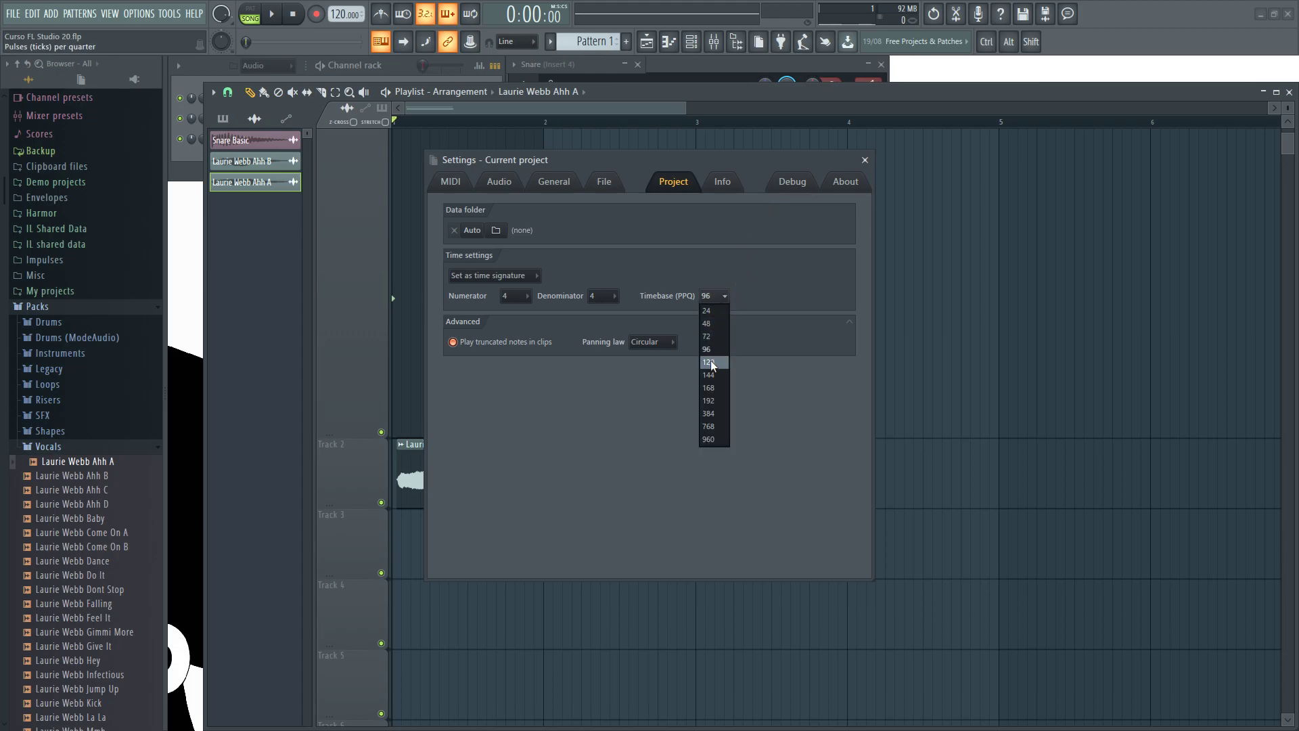
{"action": "left_click", "coordinate": [710, 361]}
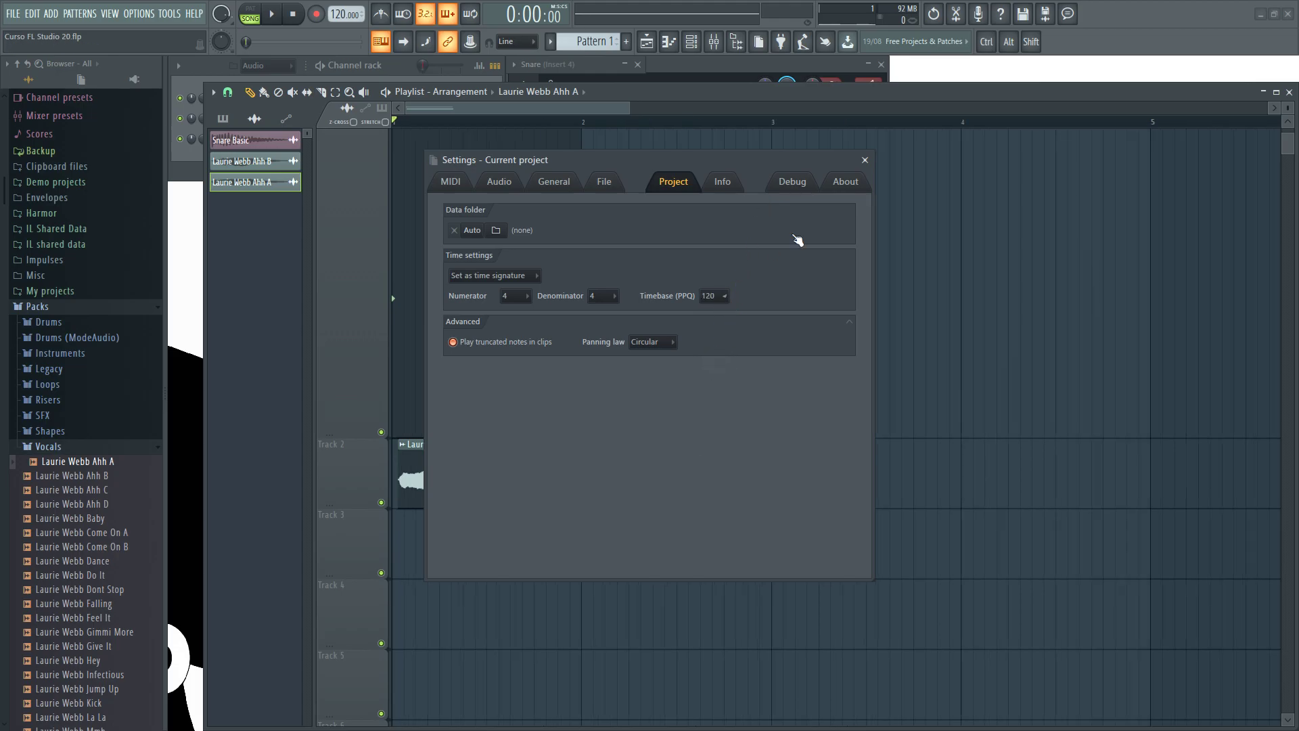
{"action": "left_click", "coordinate": [864, 160]}
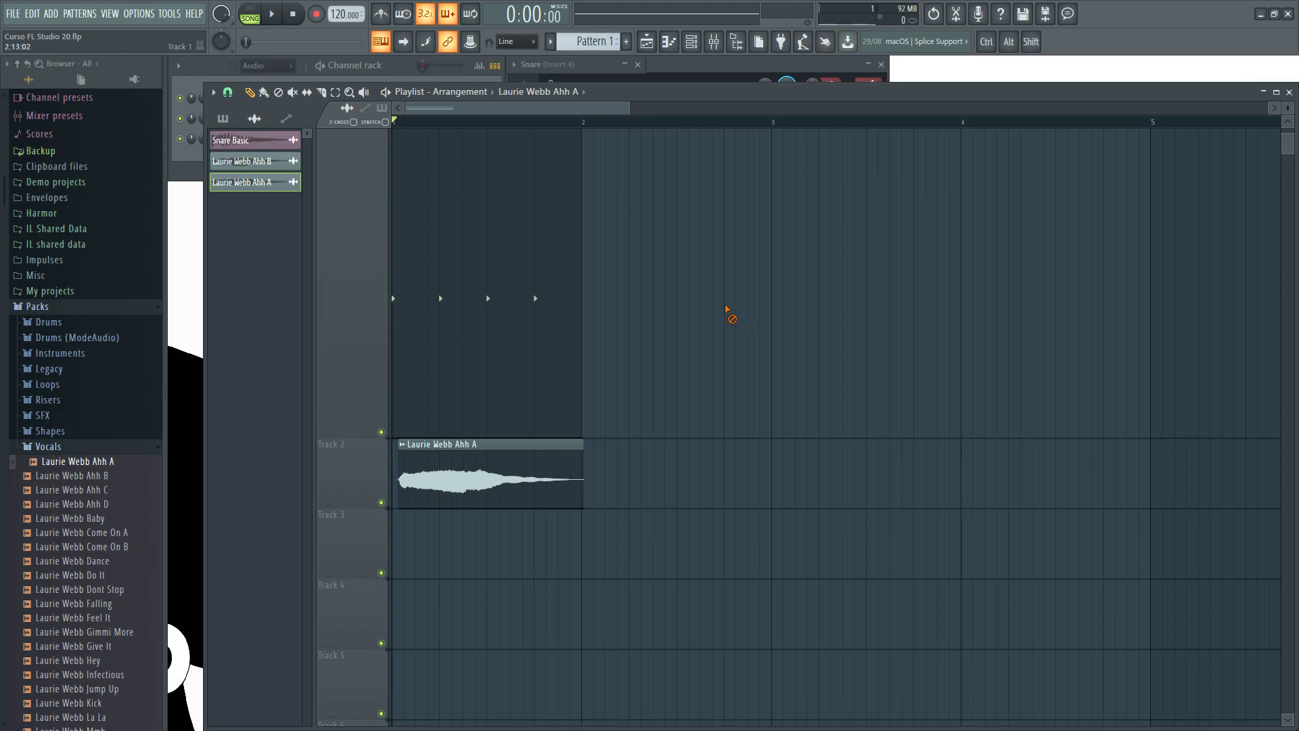
Move the Laurie Webb Ahh A clip from Track 2 down to Track 3, starting shortly before beat 2 of bar 1.
{"action": "scroll", "coordinate": [470, 139], "scroll_direction": "up", "scroll_amount": 5}
{"action": "left_click_drag", "start_coordinate": [426, 109], "coordinate": [408, 111]}
{"action": "left_click_drag", "start_coordinate": [479, 476], "coordinate": [666, 577]}
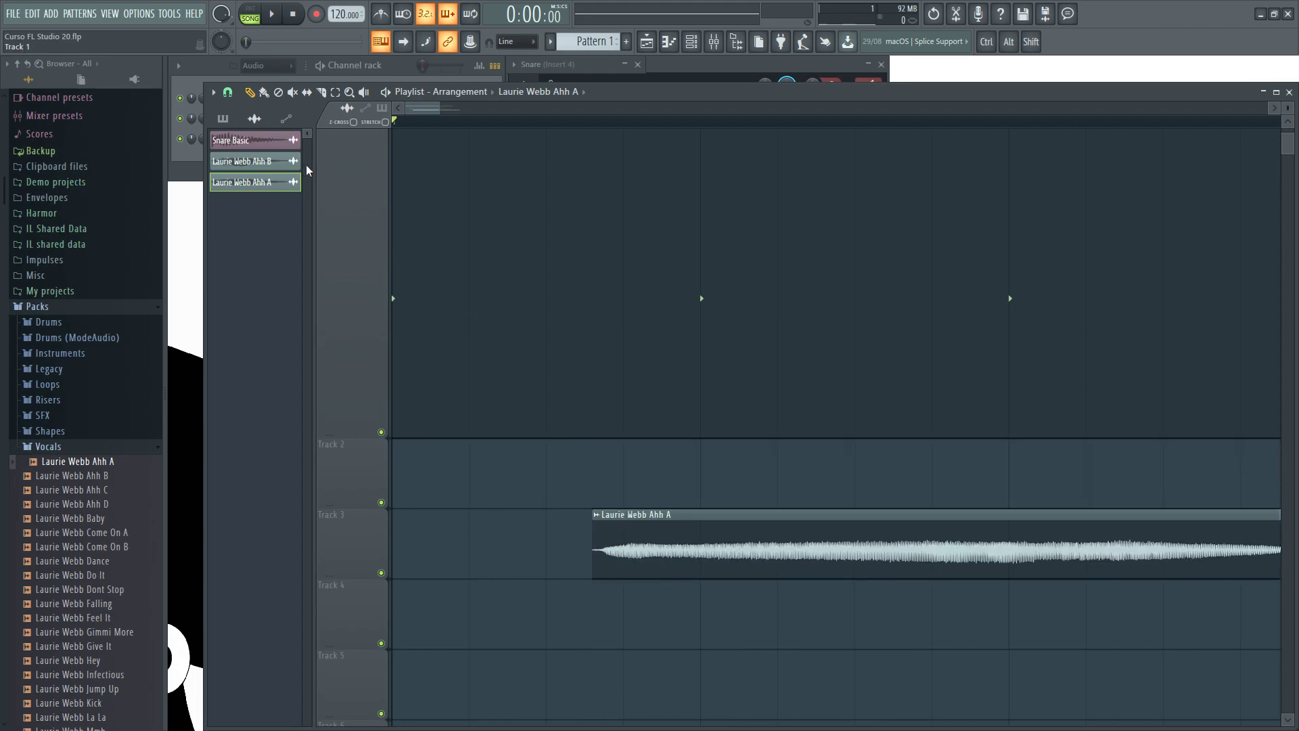
Set the playlist snap to Line, then shift the Pattern 1 clip one beat later and return it to the start of bar 1.
{"action": "left_click", "coordinate": [227, 92]}
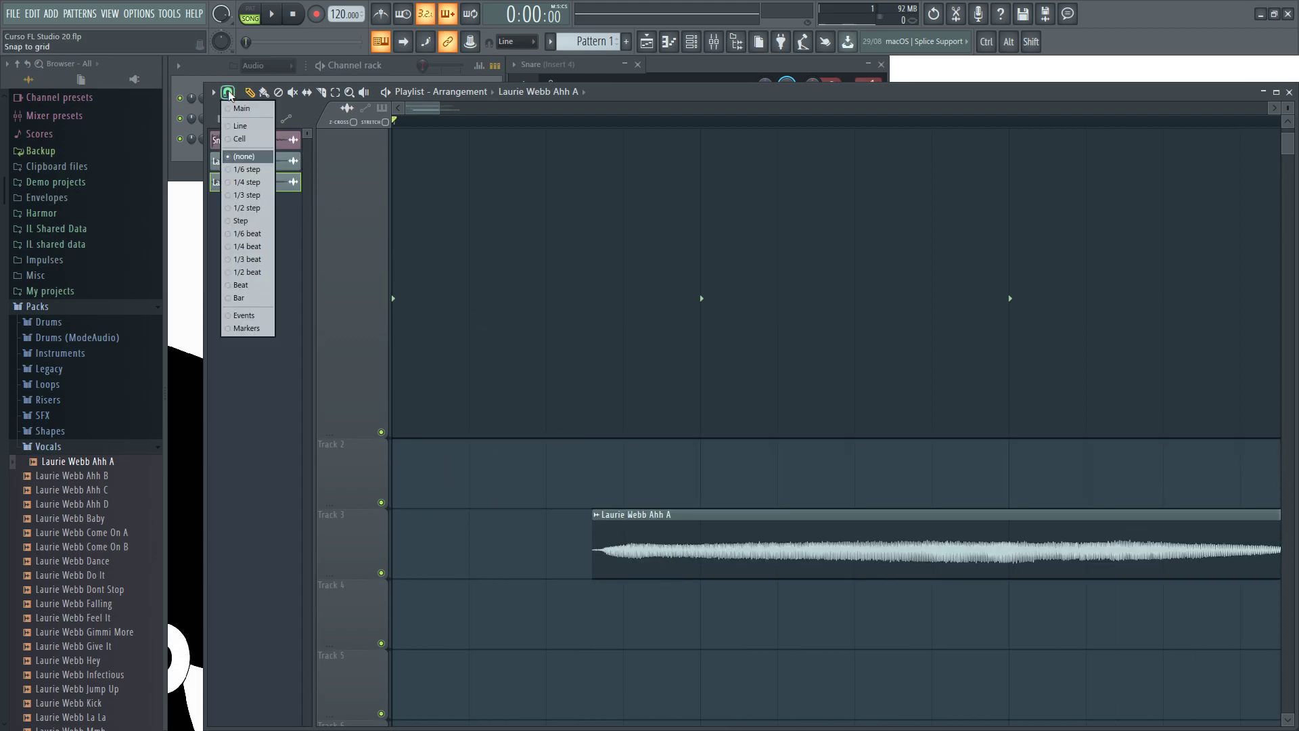
{"action": "left_click", "coordinate": [240, 128]}
{"action": "left_click_drag", "start_coordinate": [426, 324], "coordinate": [730, 344]}
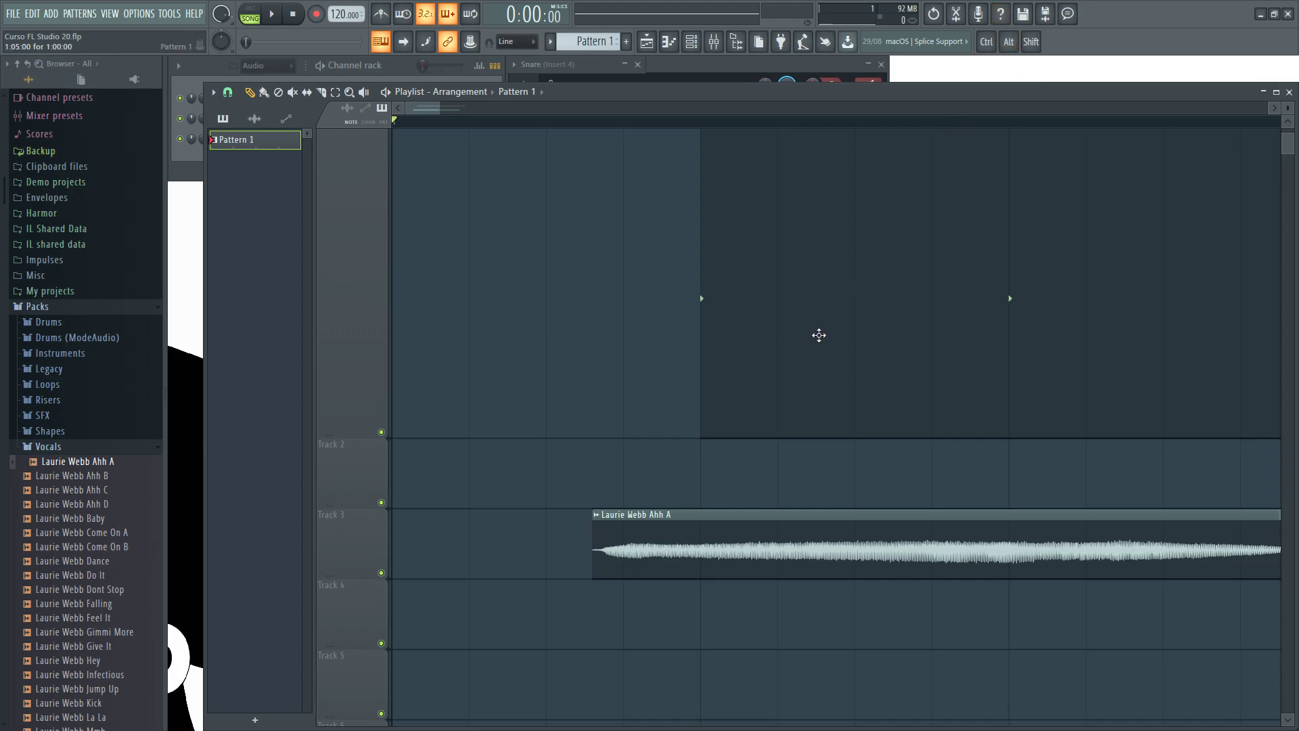
{"action": "left_click_drag", "start_coordinate": [786, 390], "coordinate": [371, 360]}
Shift the Laurie Webb Ahh A clip on Track 3 later in small increments to 1:04:06.
{"action": "left_click_drag", "start_coordinate": [686, 543], "coordinate": [724, 540]}
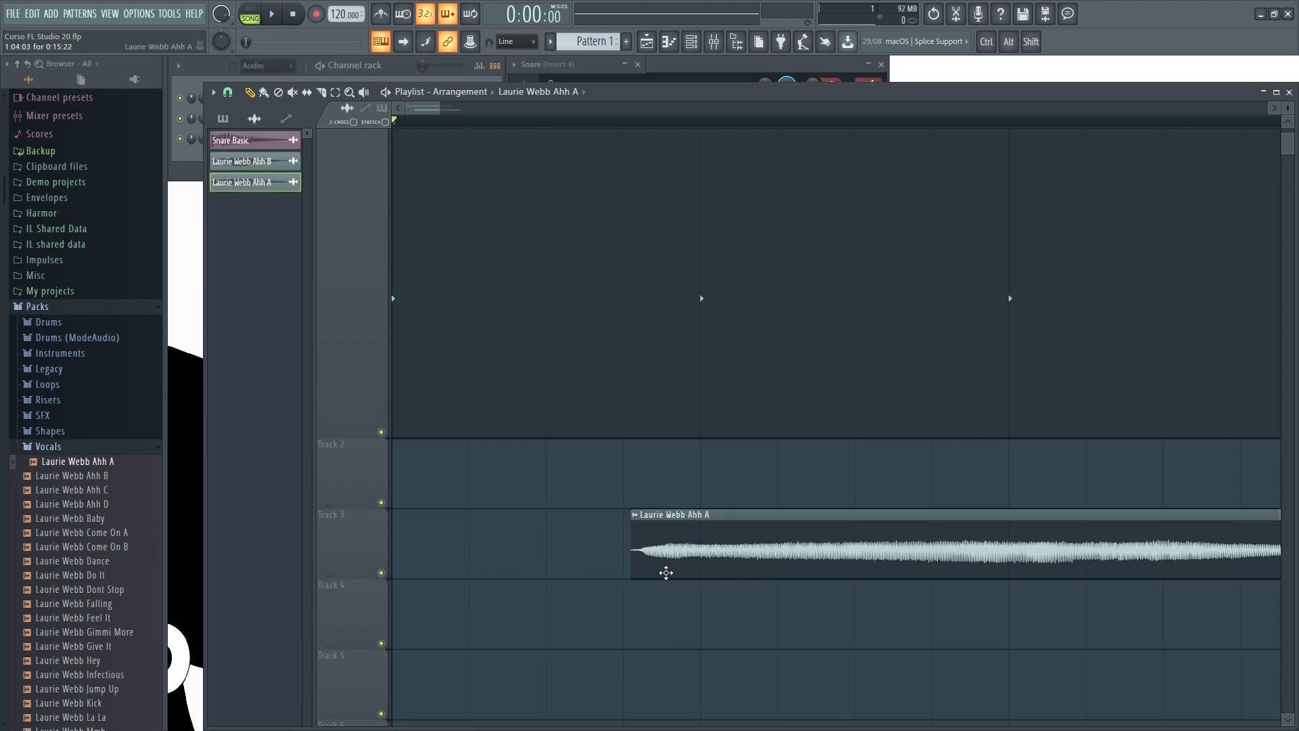
{"action": "left_click", "coordinate": [227, 93]}
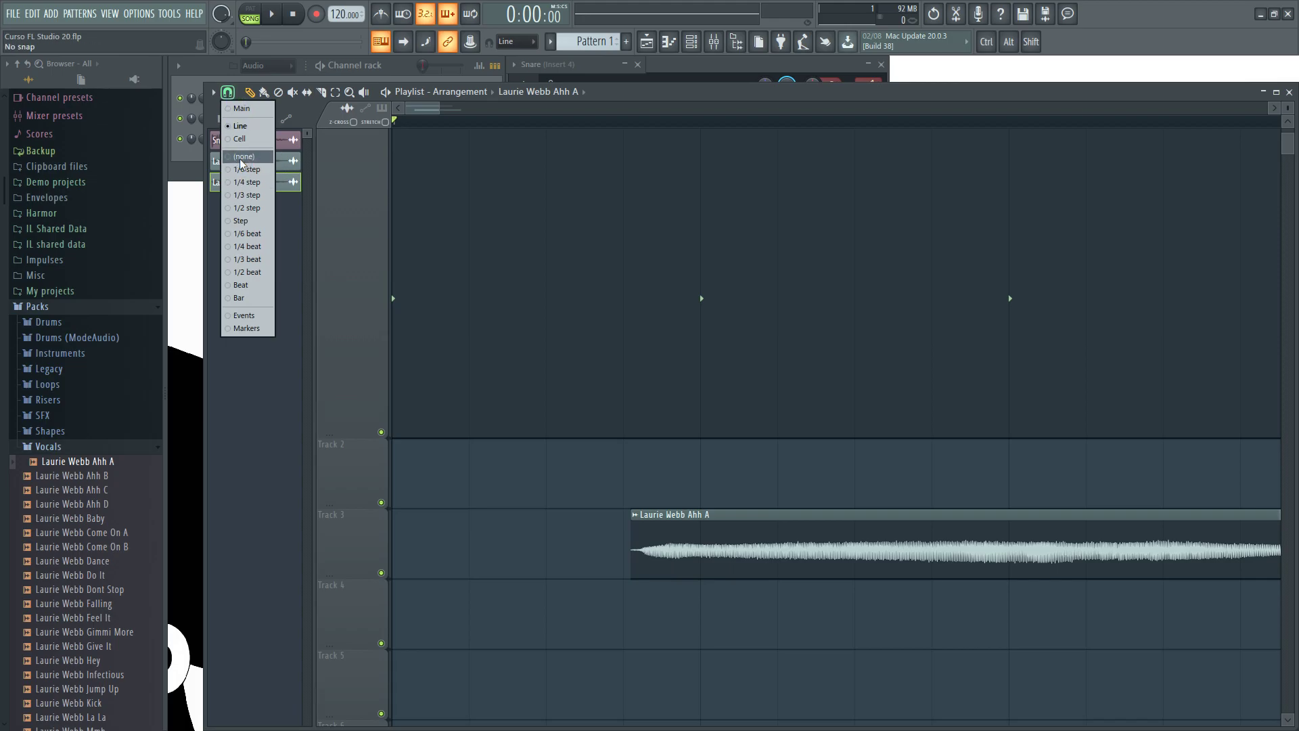
{"action": "left_click", "coordinate": [780, 97]}
{"action": "mouse_move", "coordinate": [672, 548]}
{"action": "left_mouse_down"}
{"action": "mouse_move", "coordinate": [693, 548]}
{"action": "mouse_move", "coordinate": [680, 548]}
{"action": "left_mouse_up"}
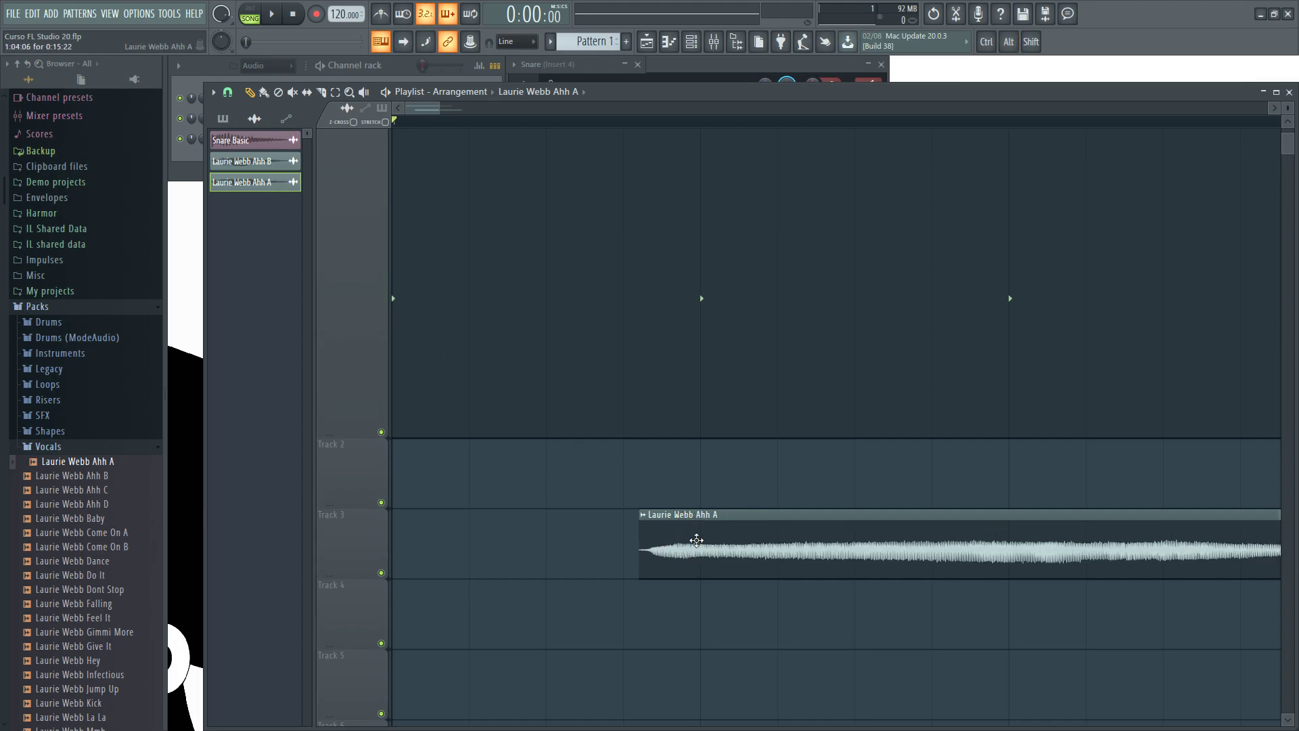
Set the playlist snap to Beat and try shifting the Pattern 1 clip slightly from the start of bar 1.
{"action": "left_click", "coordinate": [228, 91]}
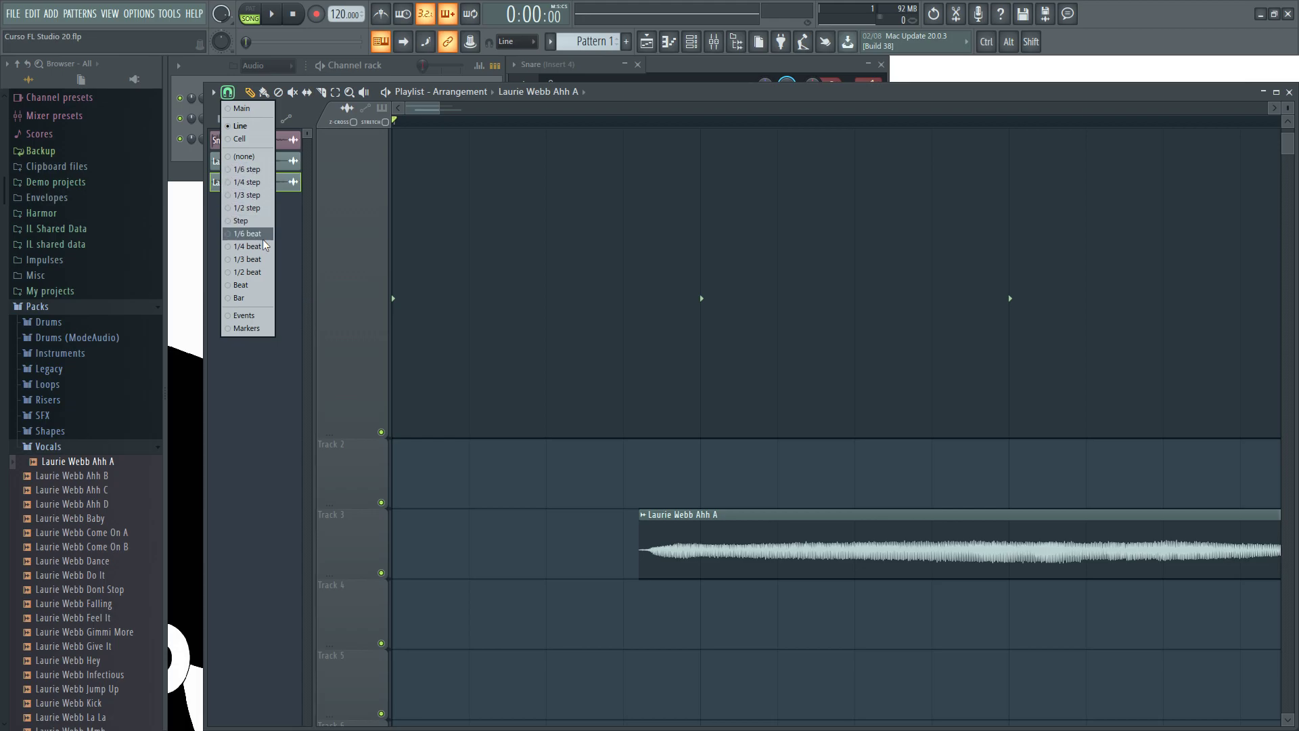
{"action": "left_click", "coordinate": [247, 289]}
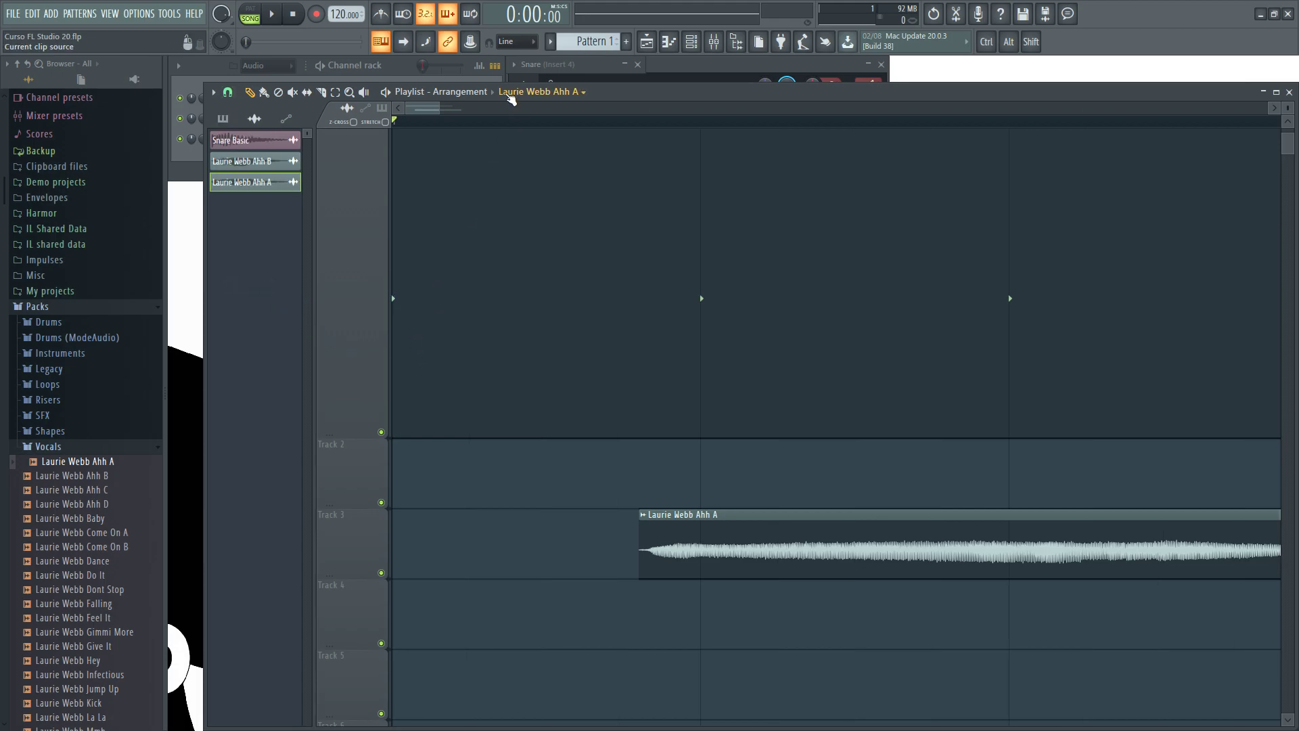
{"action": "scroll", "coordinate": [571, 484], "scroll_direction": "down", "scroll_amount": 2}
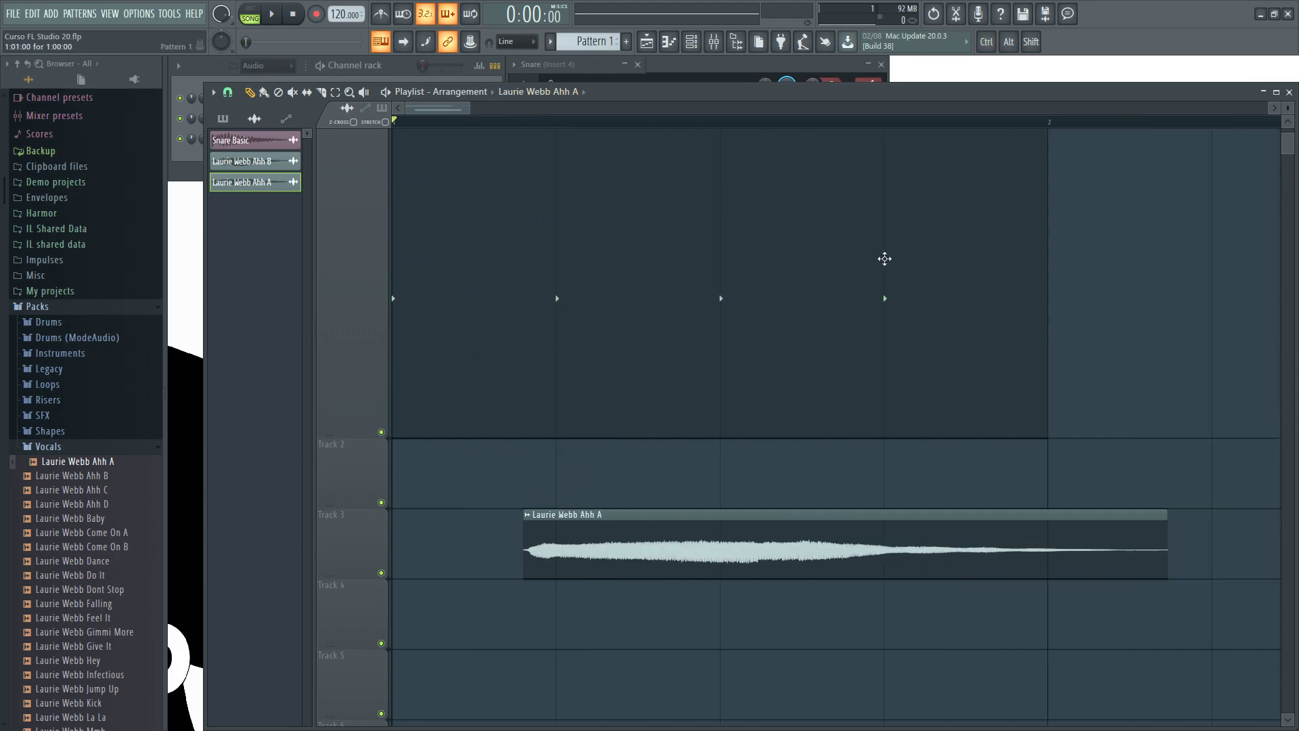
{"action": "mouse_move", "coordinate": [469, 322]}
{"action": "left_mouse_down"}
{"action": "mouse_move", "coordinate": [555, 322]}
{"action": "mouse_move", "coordinate": [483, 323]}
{"action": "left_mouse_up"}
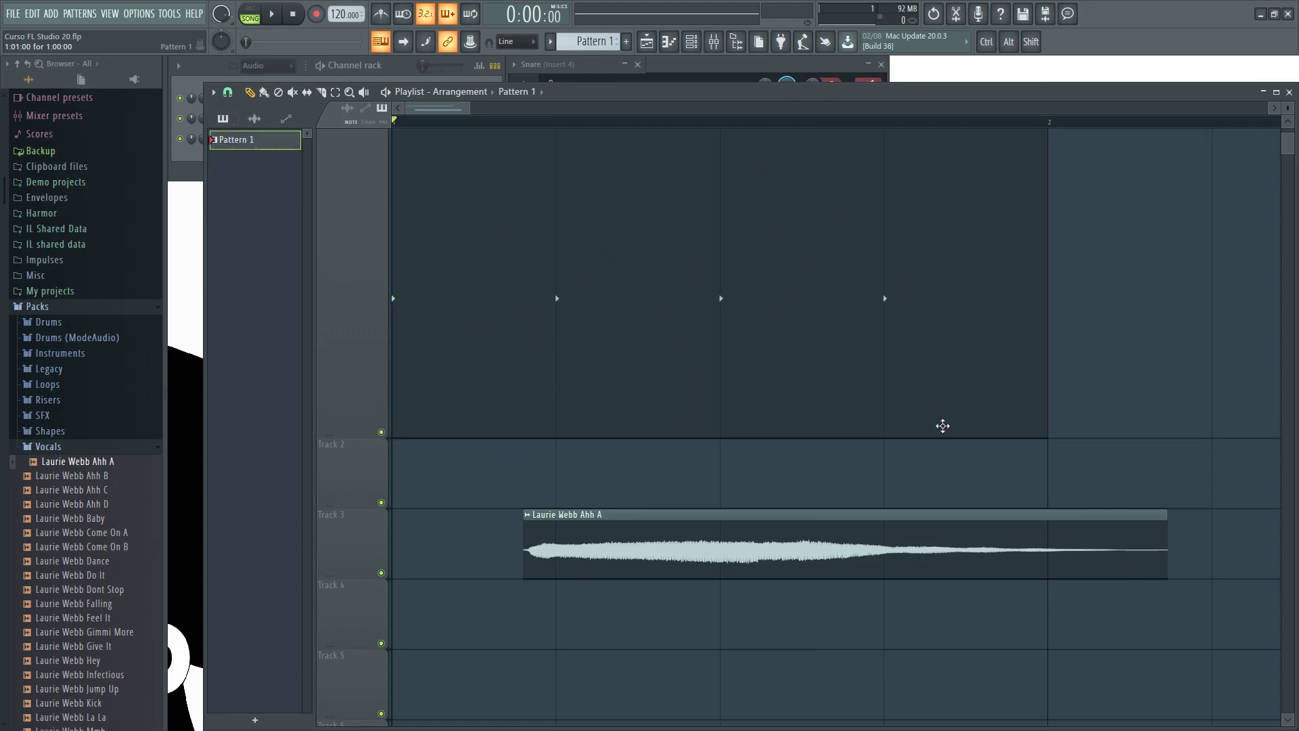
{"action": "scroll", "coordinate": [551, 385], "scroll_direction": "down", "scroll_amount": 2, "text": "ctrl"}
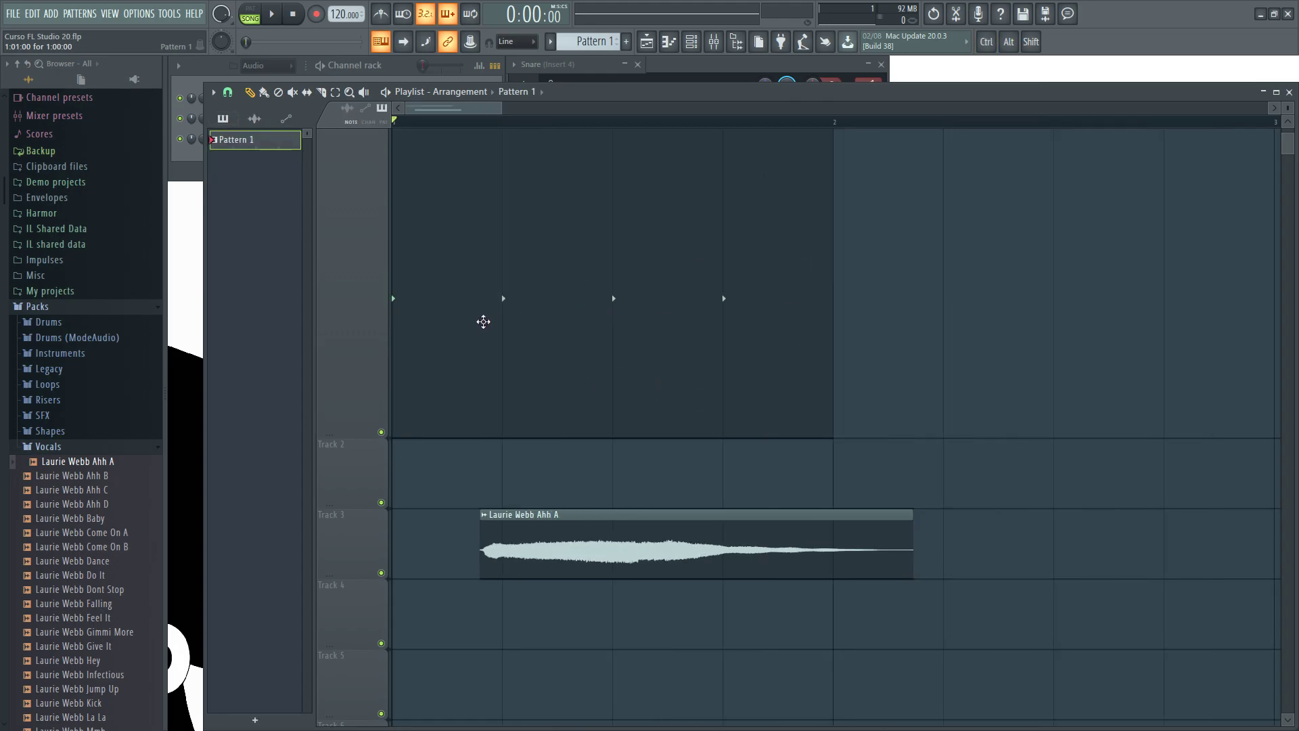
Move the Pattern 1 clip along Track 1 in whole-beat steps to the third beat of bar 1.
{"action": "mouse_move", "coordinate": [576, 324]}
{"action": "left_mouse_down"}
{"action": "mouse_move", "coordinate": [890, 304]}
{"action": "mouse_move", "coordinate": [604, 318]}
{"action": "mouse_move", "coordinate": [448, 303]}
{"action": "left_mouse_up"}
{"action": "right_click", "coordinate": [448, 303]}
{"action": "left_click", "coordinate": [563, 300]}
{"action": "right_click", "coordinate": [655, 298]}
{"action": "left_click", "coordinate": [527, 298]}
{"action": "left_click_drag", "start_coordinate": [539, 299], "coordinate": [585, 408]}
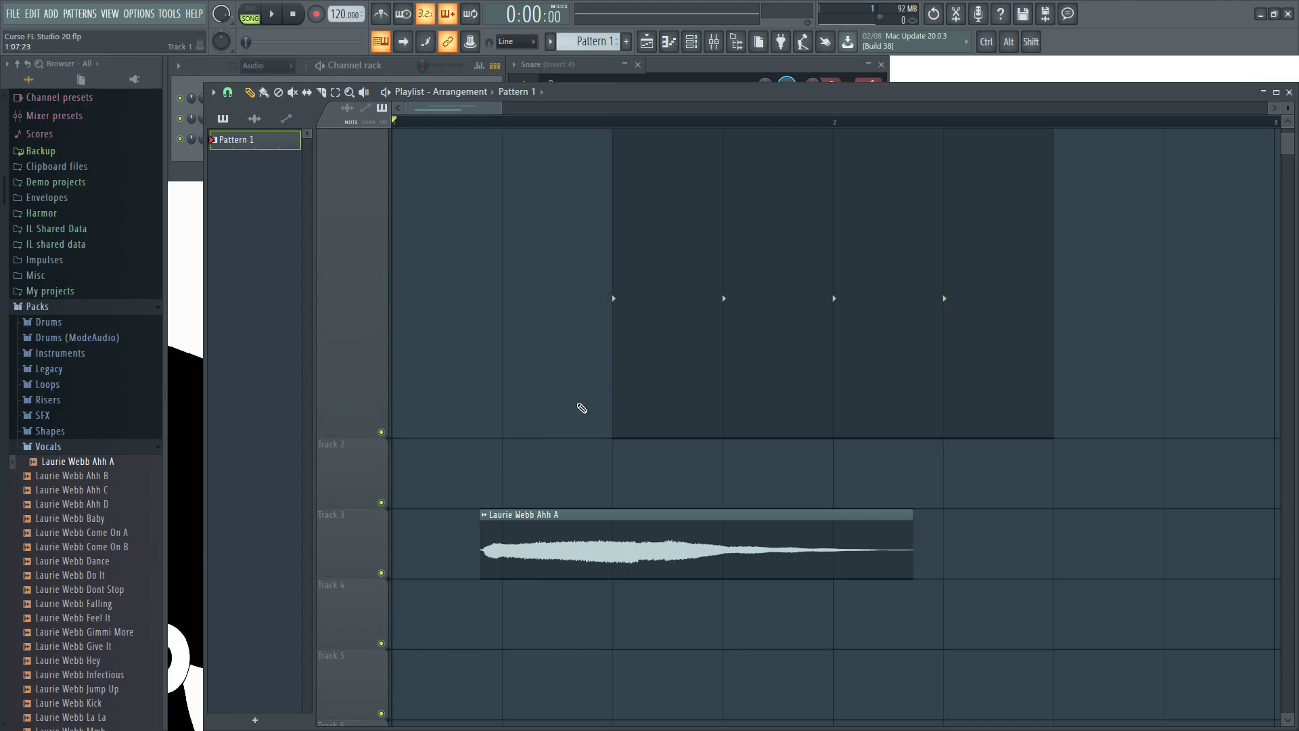
Move the Pattern 1 clip further along Track 1 to 2:09:00, the third beat of bar 2.
{"action": "scroll", "coordinate": [568, 409], "scroll_direction": "down", "scroll_amount": 3}
{"action": "left_click_drag", "start_coordinate": [464, 328], "coordinate": [566, 338]}
{"action": "scroll", "coordinate": [472, 378], "scroll_direction": "down", "scroll_amount": 1}
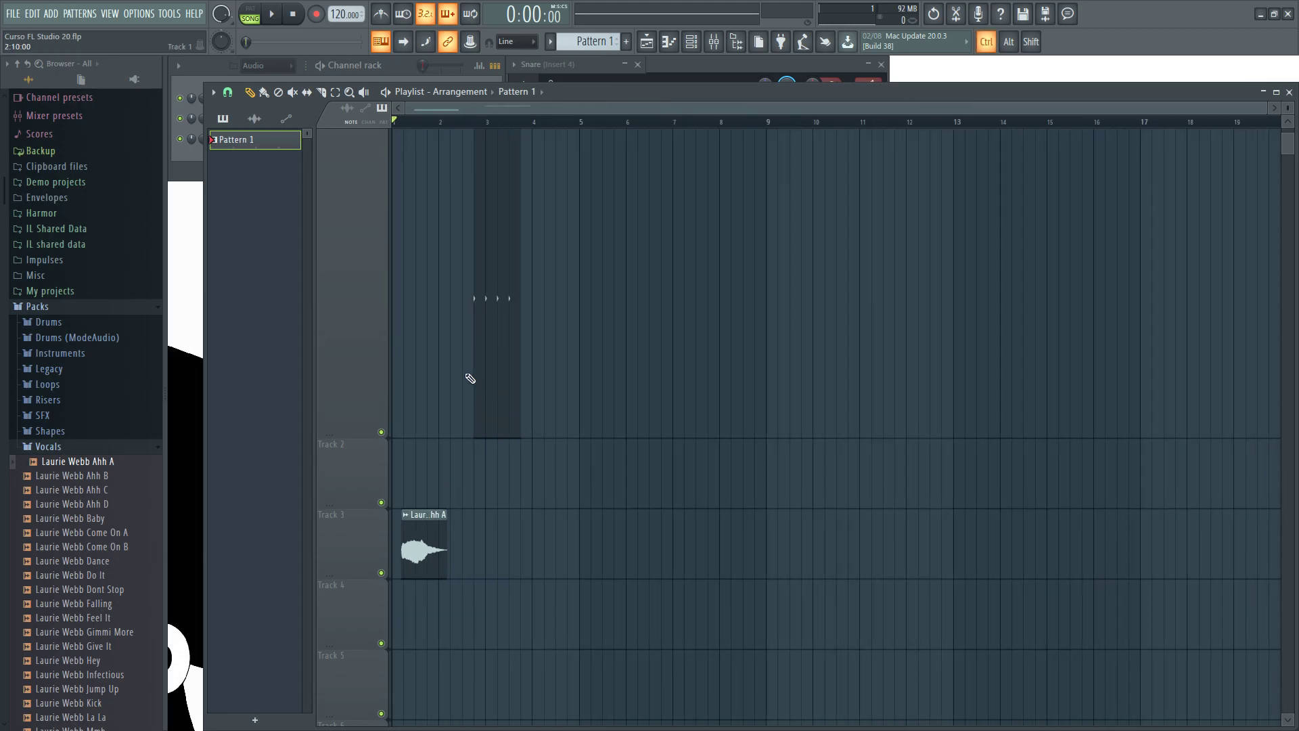
{"action": "mouse_move", "coordinate": [498, 310]}
{"action": "left_mouse_down"}
{"action": "mouse_move", "coordinate": [514, 311]}
{"action": "mouse_move", "coordinate": [487, 313]}
{"action": "left_mouse_up"}
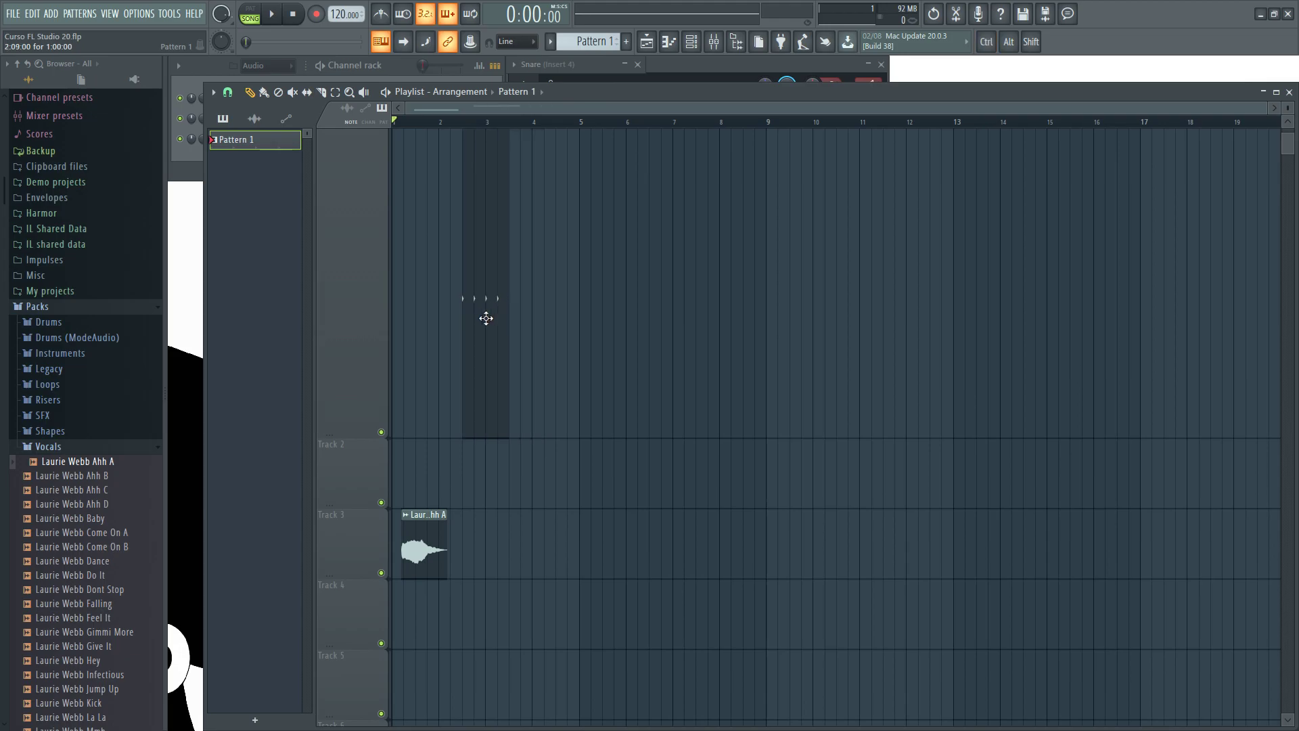
Return the Pattern 1 clip to the start of bar 1 on Track 1.
{"action": "scroll", "coordinate": [463, 340], "scroll_direction": "up", "scroll_amount": 2}
{"action": "scroll", "coordinate": [462, 341], "scroll_direction": "up", "scroll_amount": 3}
{"action": "scroll", "coordinate": [505, 351], "scroll_direction": "down", "scroll_amount": 5}
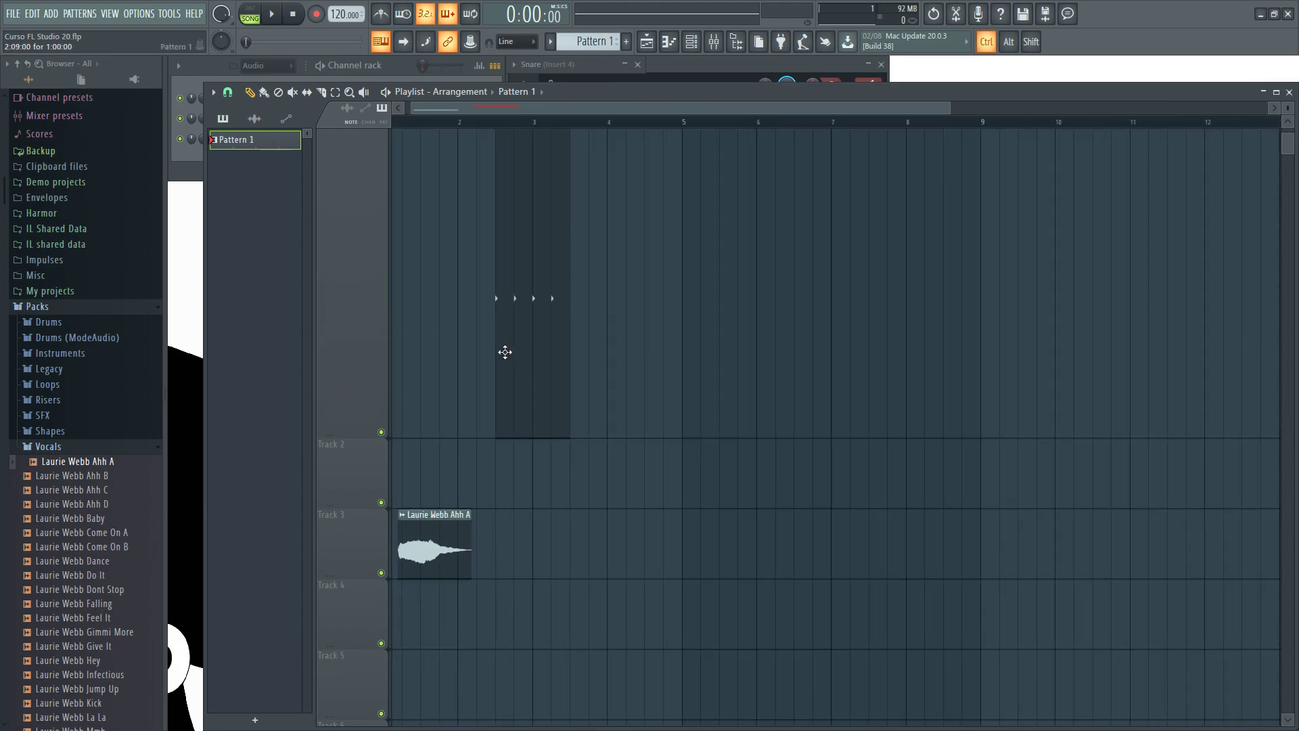
{"action": "left_click_drag", "start_coordinate": [487, 274], "coordinate": [408, 276]}
{"action": "scroll", "coordinate": [455, 197], "scroll_direction": "up", "scroll_amount": 4}
{"action": "left_click_drag", "start_coordinate": [506, 111], "coordinate": [400, 122]}
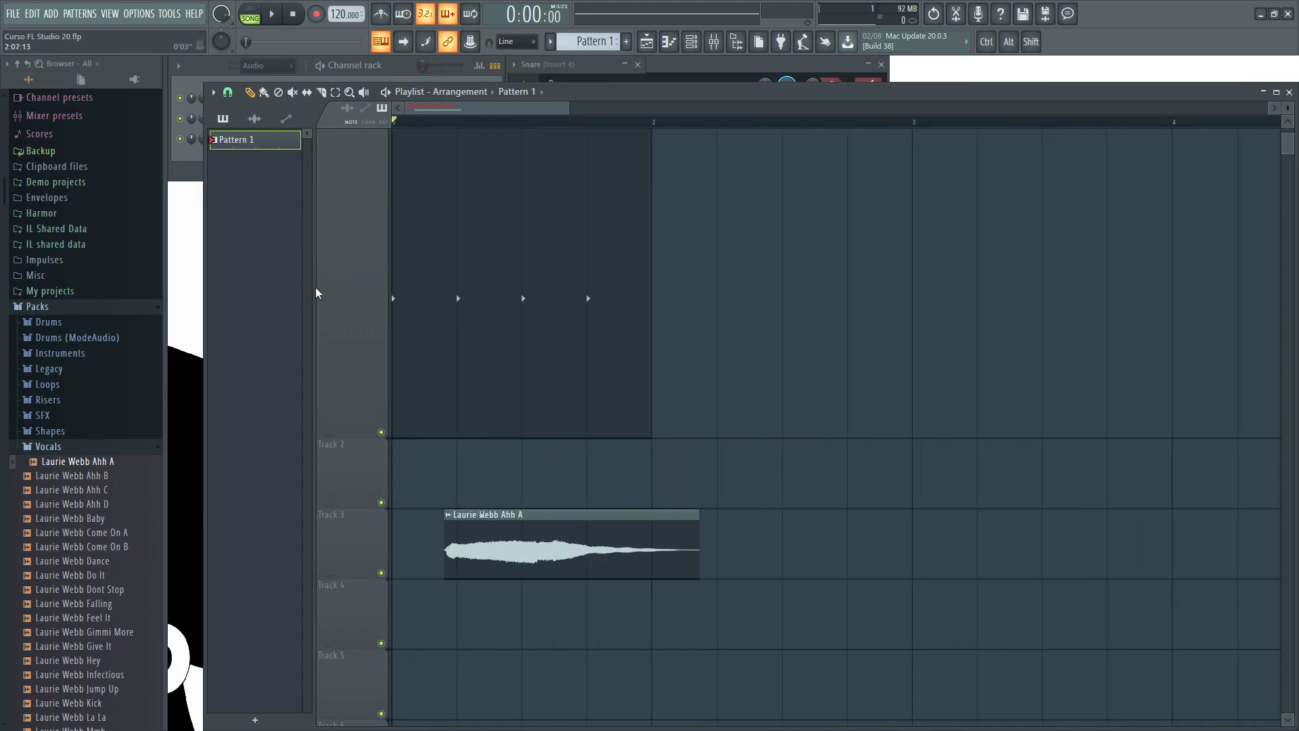
Try small shifts of the Pattern 1 clip and the Laurie Webb Ahh A clip with the Beat snap active.
{"action": "left_click_drag", "start_coordinate": [485, 273], "coordinate": [506, 271]}
{"action": "mouse_move", "coordinate": [468, 533]}
{"action": "left_mouse_down"}
{"action": "mouse_move", "coordinate": [519, 533]}
{"action": "mouse_move", "coordinate": [462, 531]}
{"action": "left_mouse_up"}
{"action": "scroll", "coordinate": [417, 456], "scroll_direction": "down", "scroll_amount": 5}
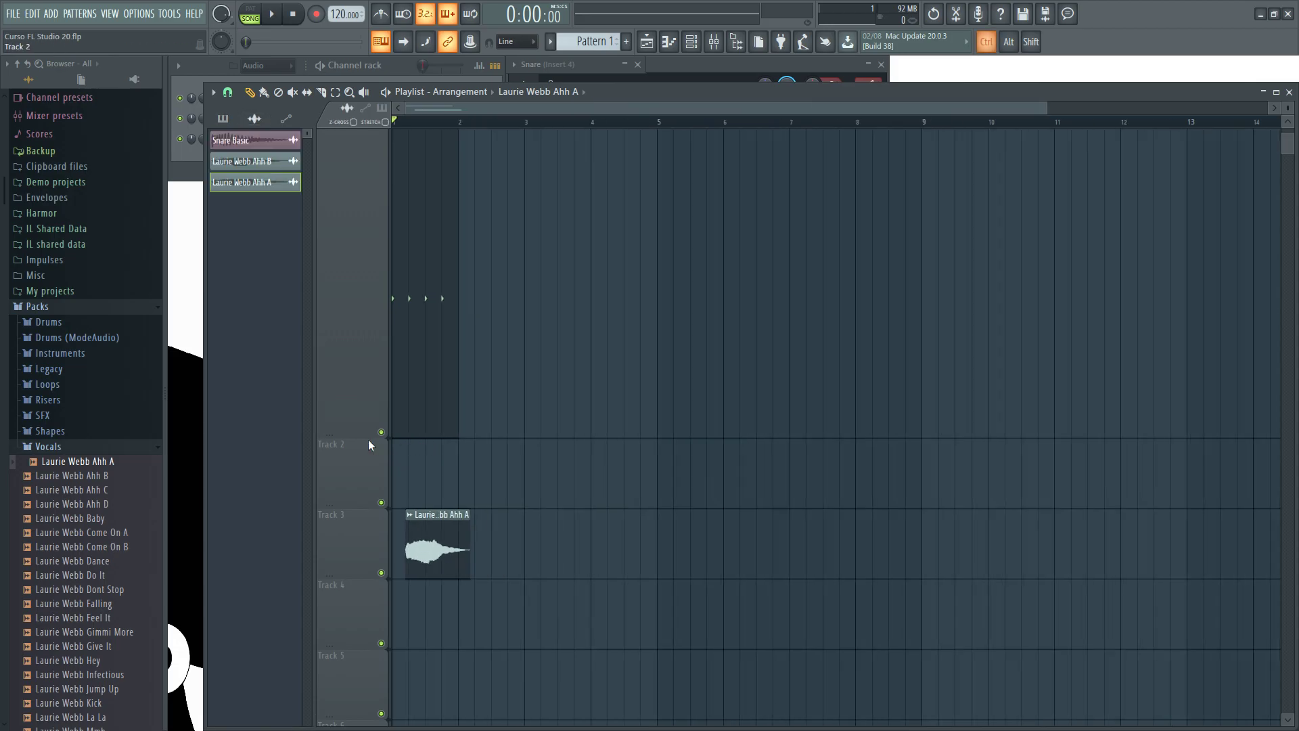
Reduce the height of Track 1 in the playlist.
{"action": "left_click_drag", "start_coordinate": [326, 433], "coordinate": [339, 340]}
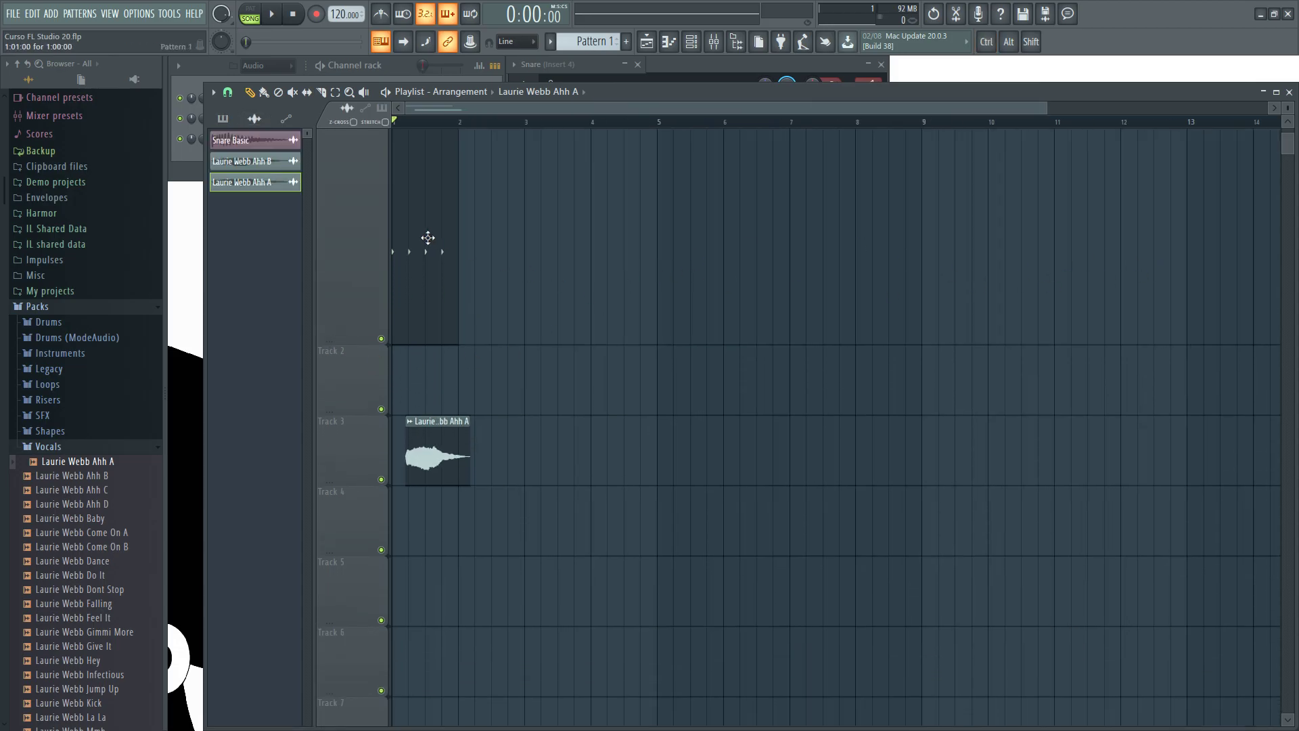
{"action": "scroll", "coordinate": [438, 180], "scroll_direction": "up", "scroll_amount": 3}
{"action": "left_click_drag", "start_coordinate": [470, 115], "coordinate": [453, 115]}
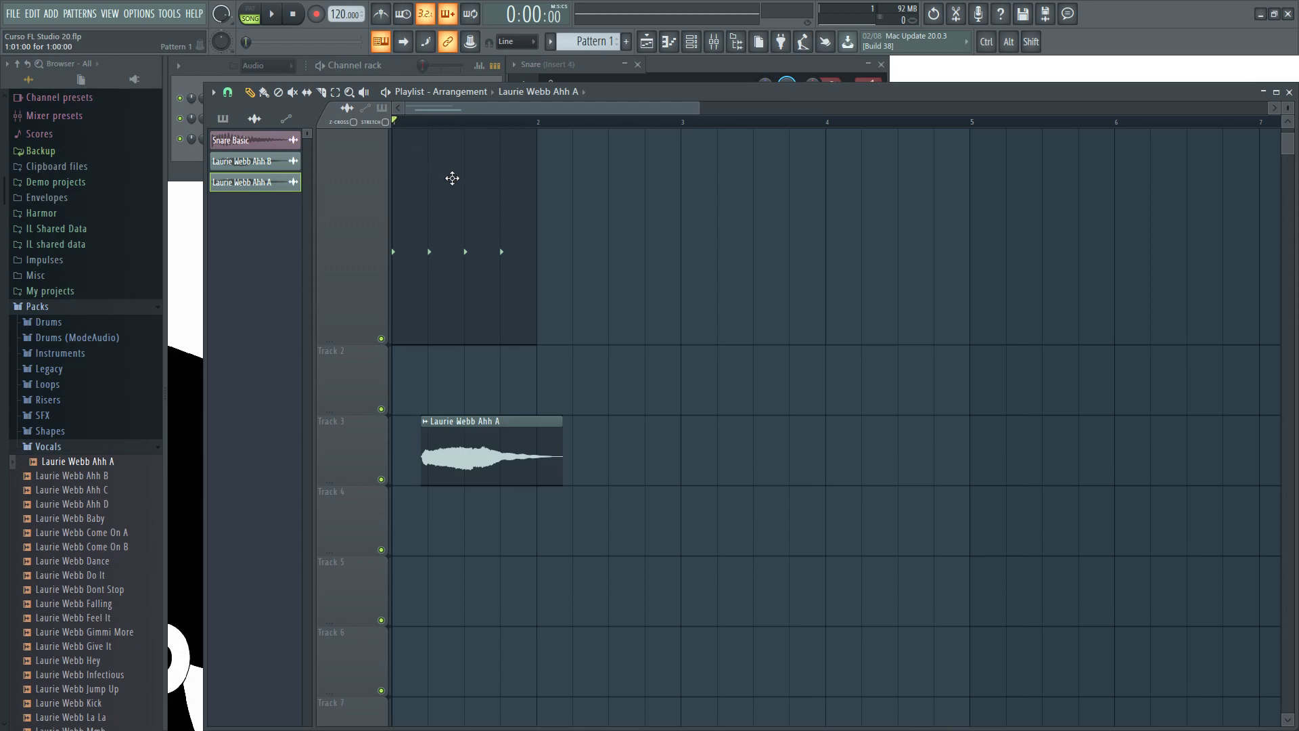
Show all channels in the Channel rack and open the Kick channel's piano roll.
{"action": "left_click", "coordinate": [400, 63]}
{"action": "right_click", "coordinate": [261, 99]}
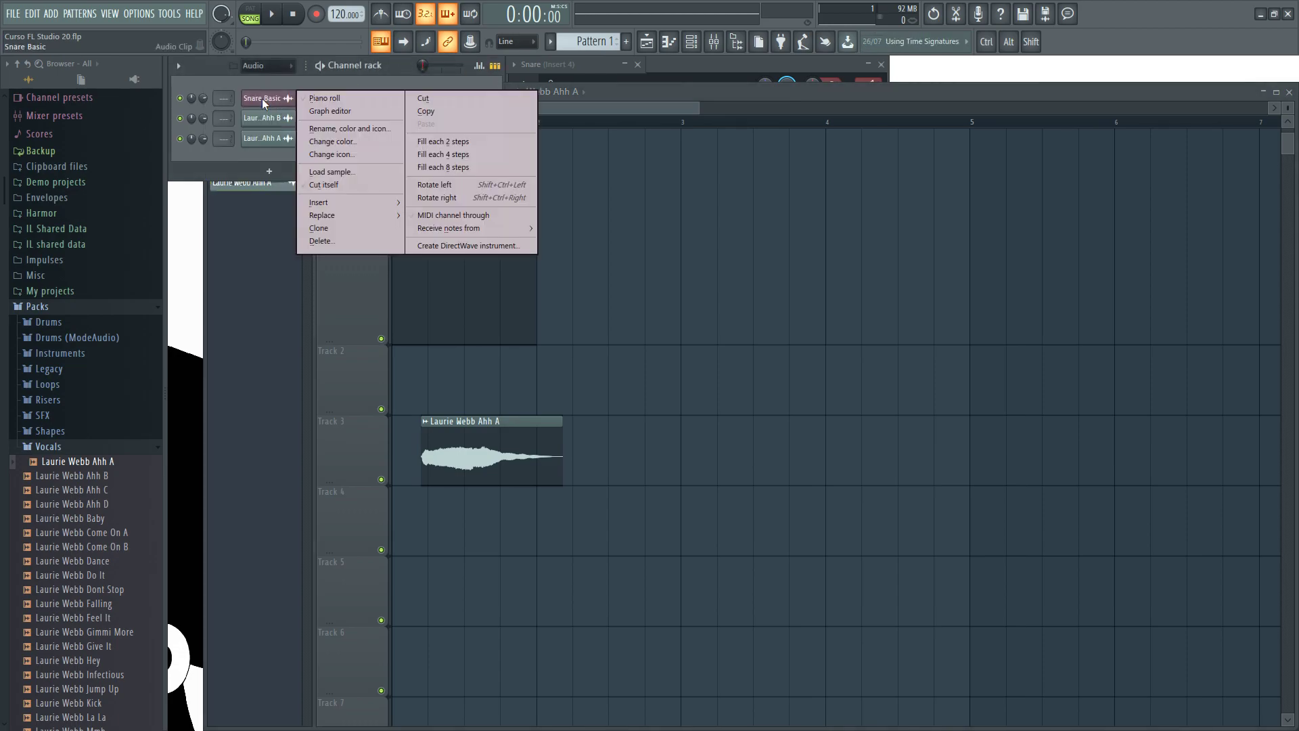
{"action": "left_click", "coordinate": [393, 66]}
{"action": "left_click", "coordinate": [267, 66]}
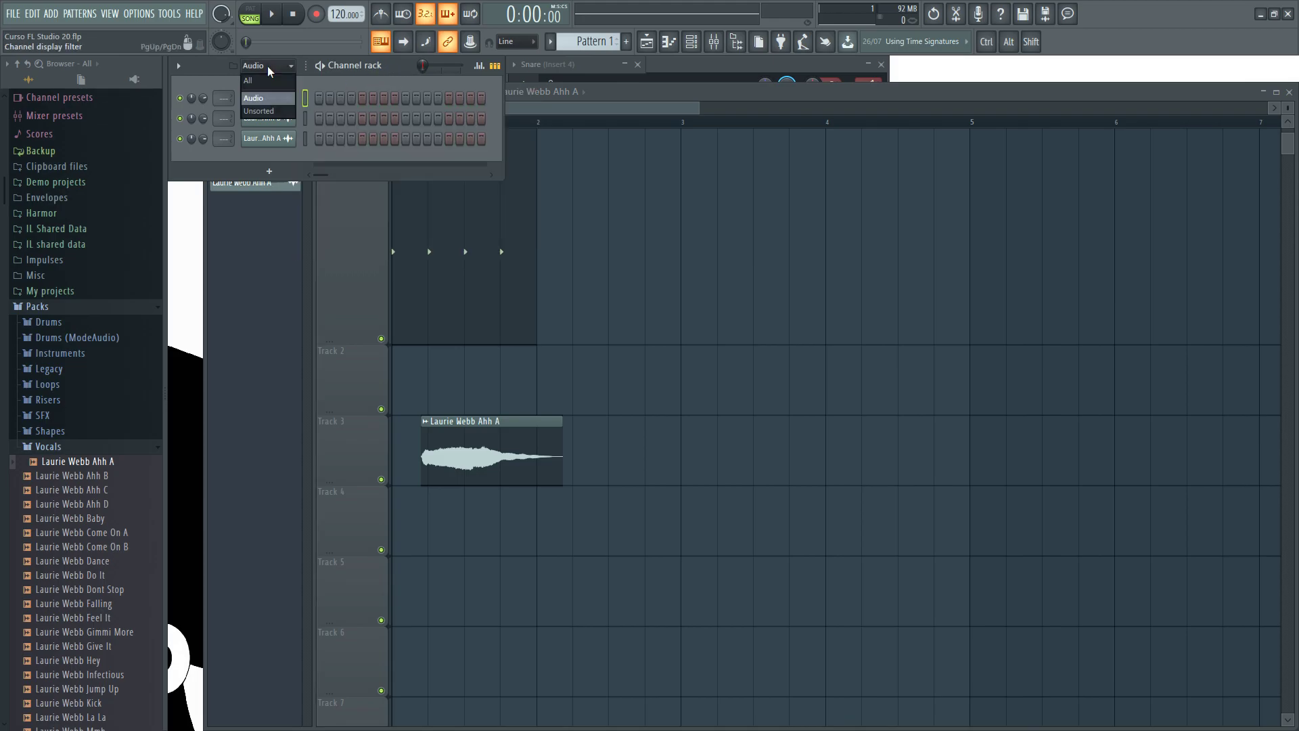
{"action": "left_click", "coordinate": [278, 79]}
{"action": "right_click", "coordinate": [277, 101]}
{"action": "left_click", "coordinate": [322, 100]}
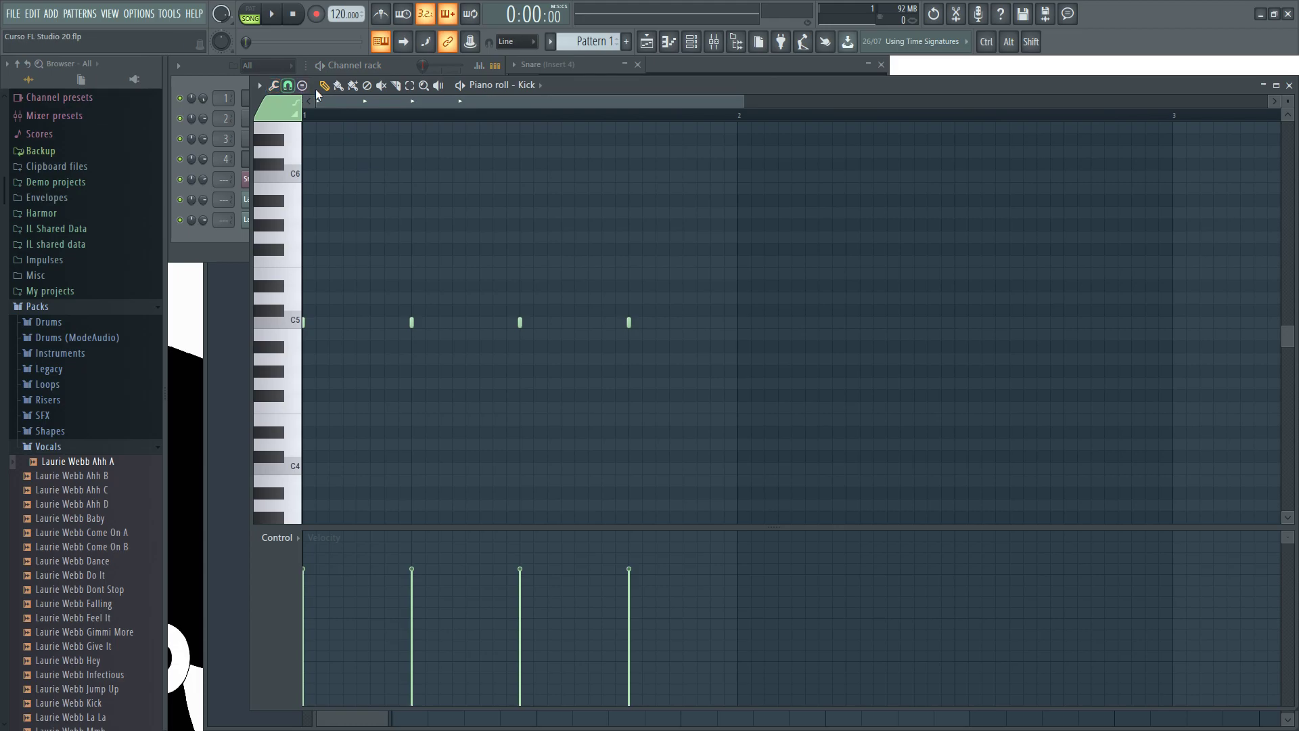
Examine the piano roll's own snap options, then close the piano roll and return to the playlist.
{"action": "left_click", "coordinate": [258, 85]}
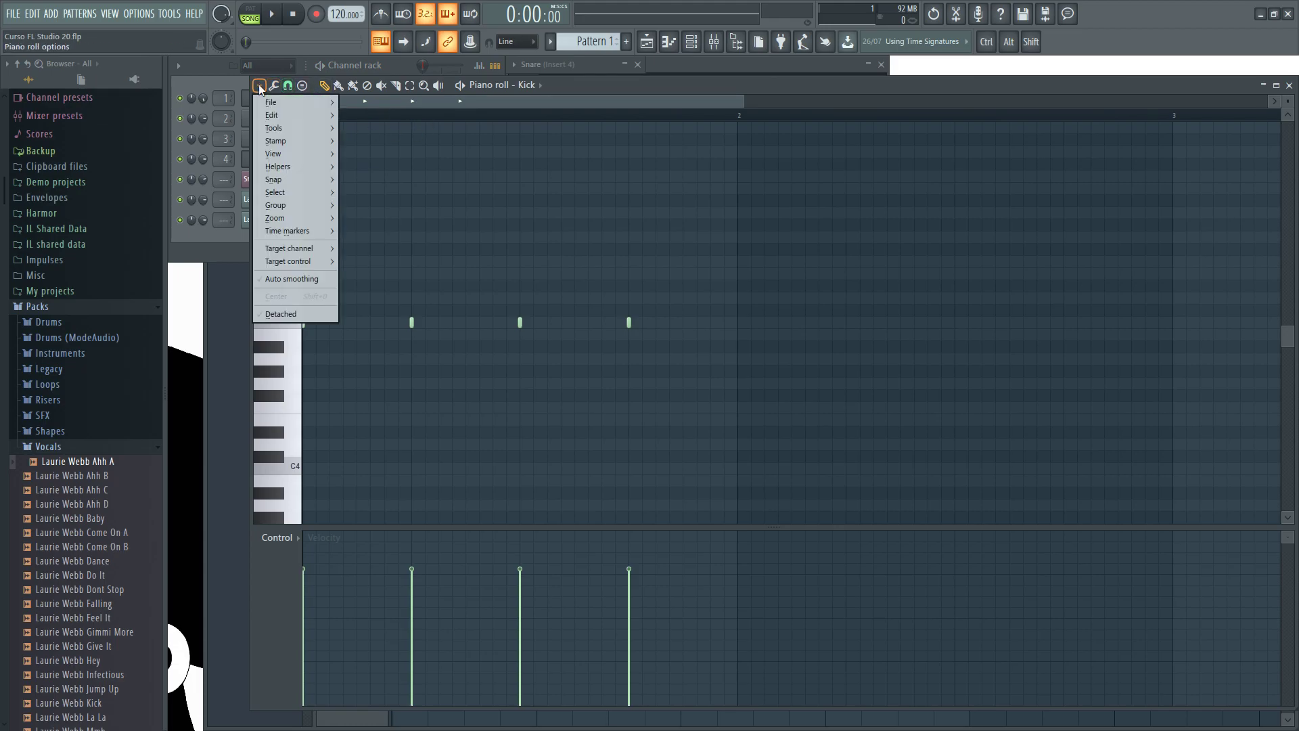
{"action": "left_click", "coordinate": [289, 86]}
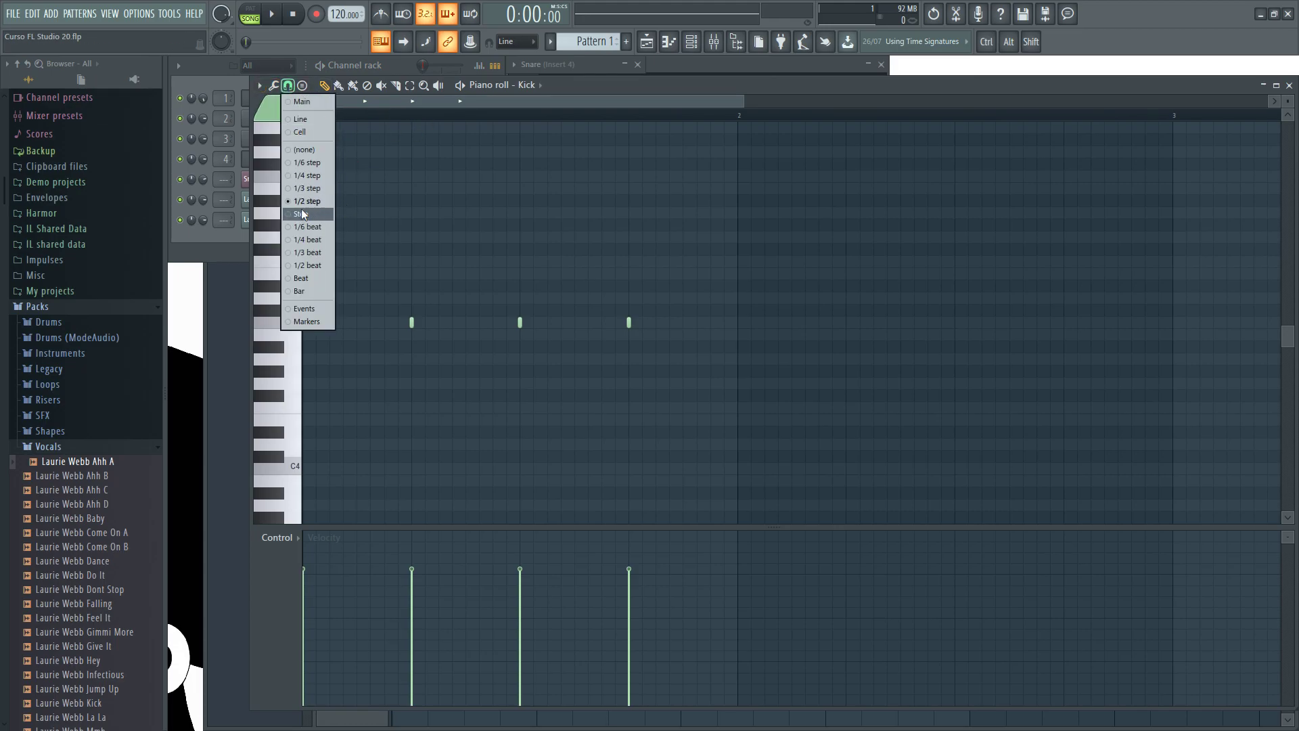
{"action": "left_click", "coordinate": [820, 90]}
{"action": "left_click", "coordinate": [1289, 87]}
{"action": "left_click", "coordinate": [945, 95]}
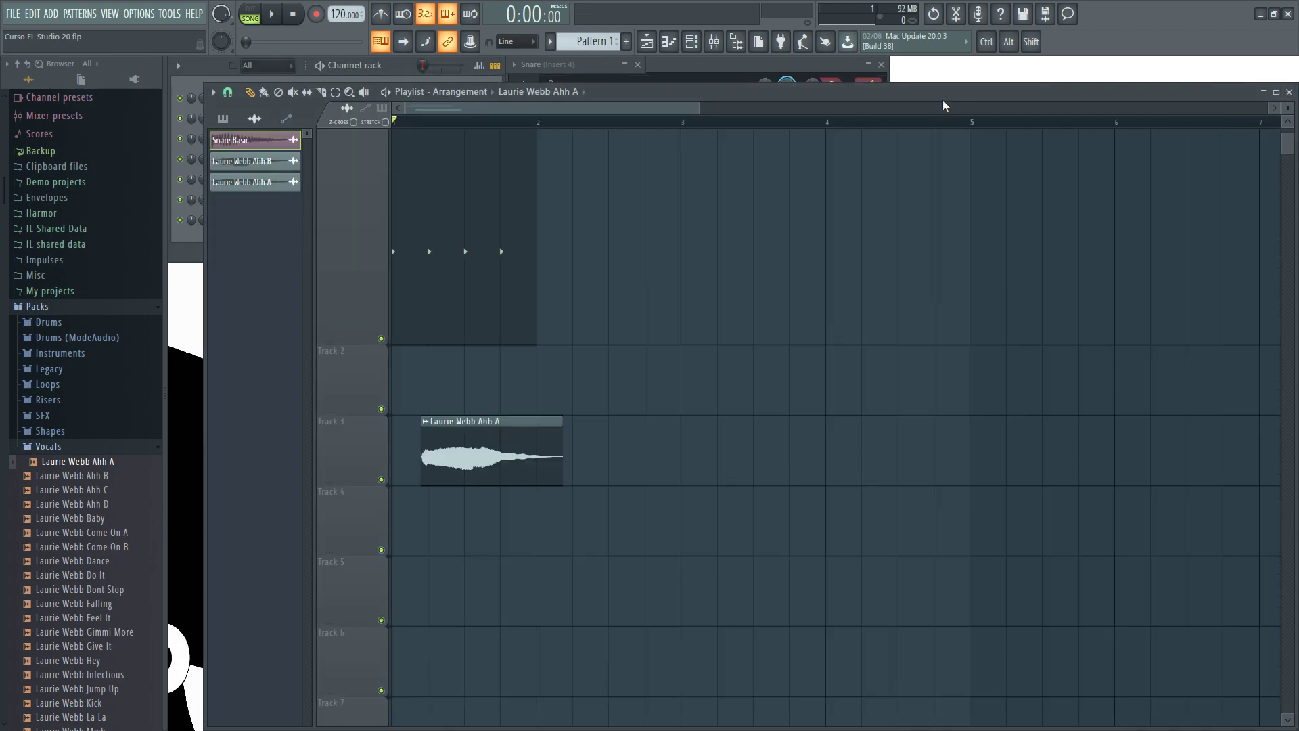
Try moving the Pattern 1 clip on Track 1 by less than a beat.
{"action": "scroll", "coordinate": [423, 169], "scroll_direction": "left", "scroll_amount": 1}
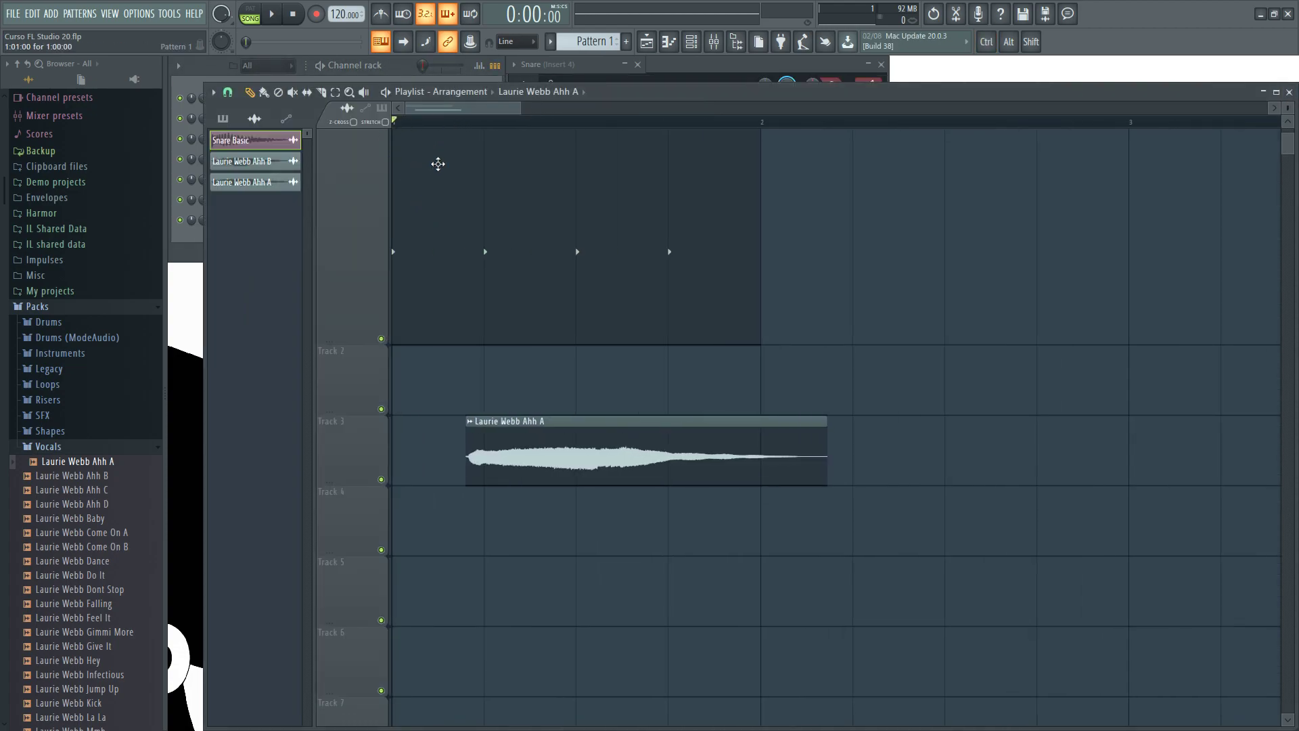
{"action": "mouse_move", "coordinate": [454, 256]}
{"action": "left_mouse_down"}
{"action": "mouse_move", "coordinate": [531, 255]}
{"action": "mouse_move", "coordinate": [446, 263]}
{"action": "left_mouse_up"}
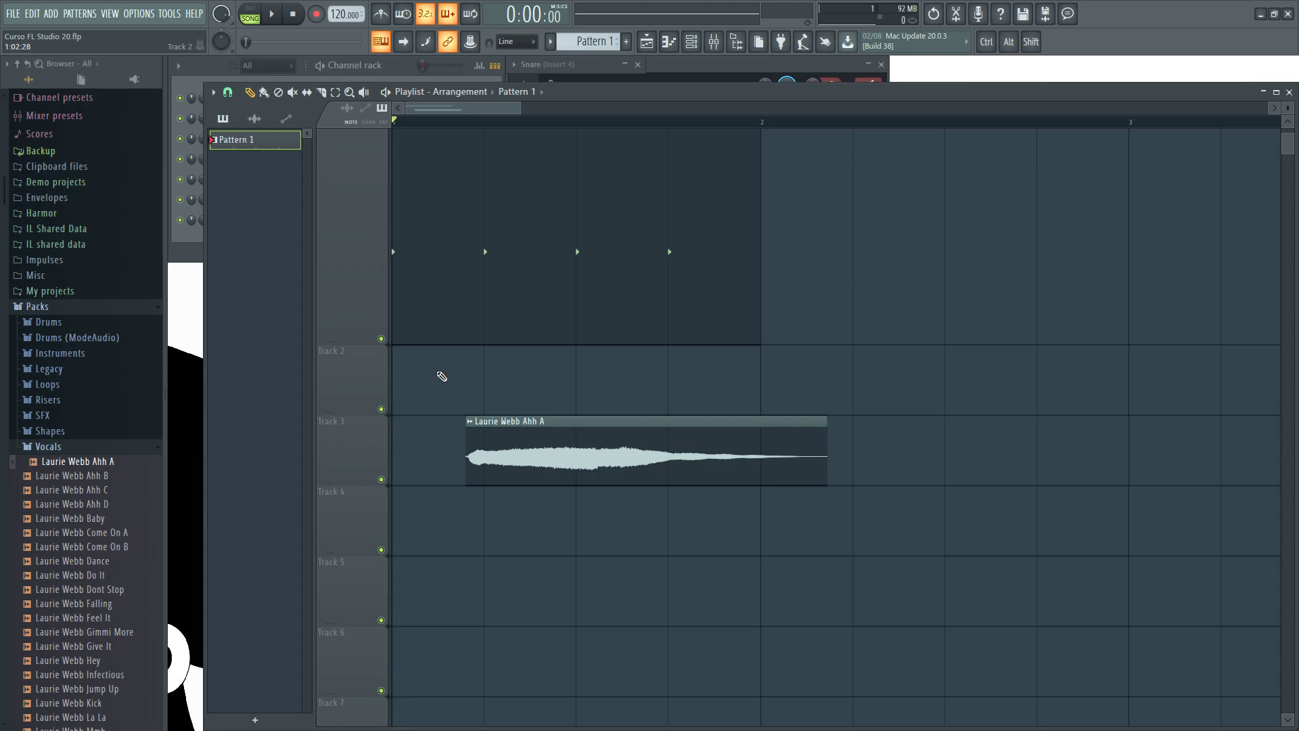
{"action": "scroll", "coordinate": [411, 263], "scroll_direction": "up", "scroll_amount": 2}
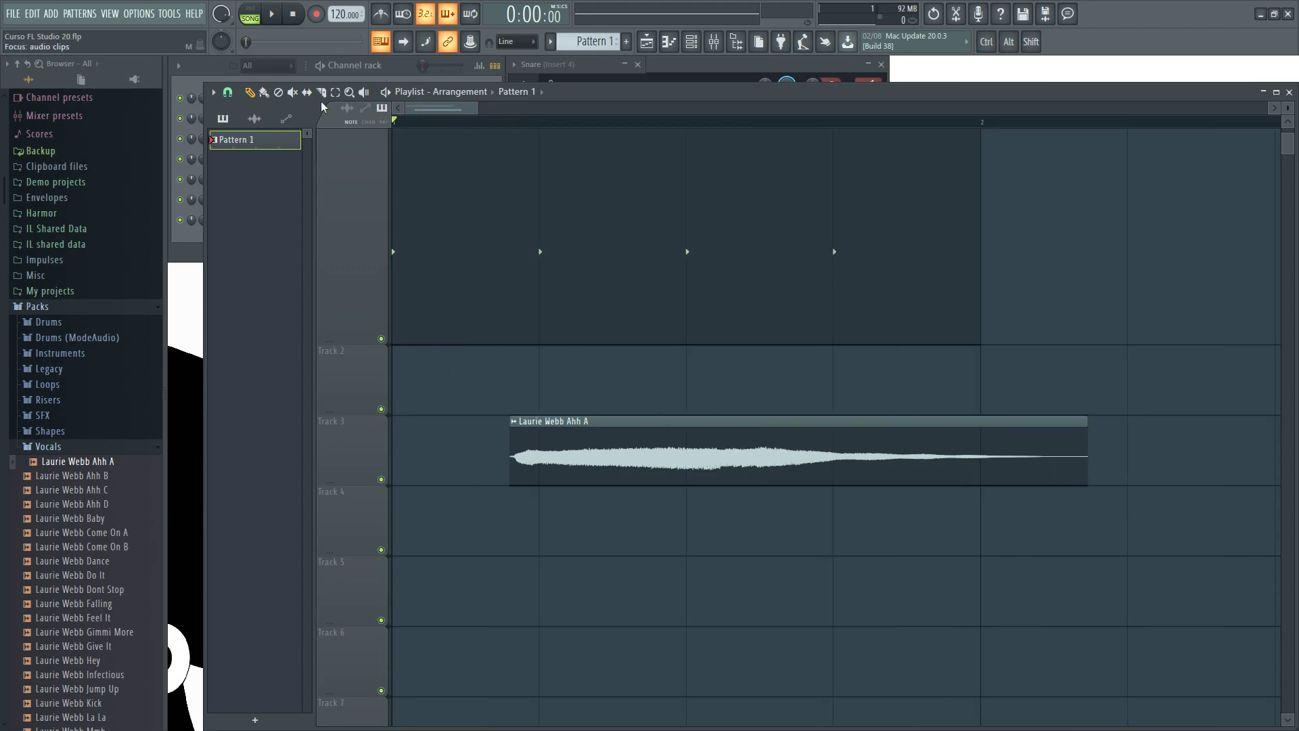
Set the playlist snap to Bar and check its grid lines at different zoom levels.
{"action": "left_click", "coordinate": [227, 91]}
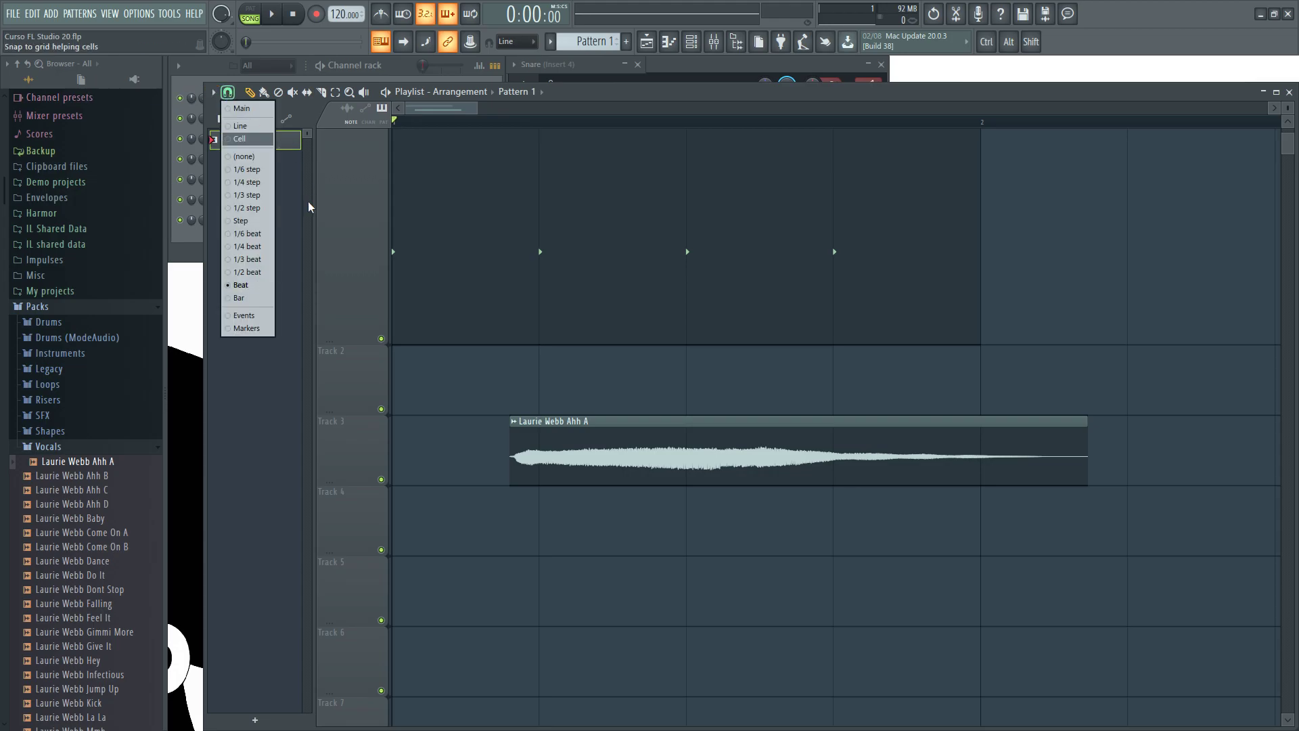
{"action": "left_click", "coordinate": [240, 297]}
{"action": "scroll", "coordinate": [522, 330], "scroll_direction": "down", "scroll_amount": 4}
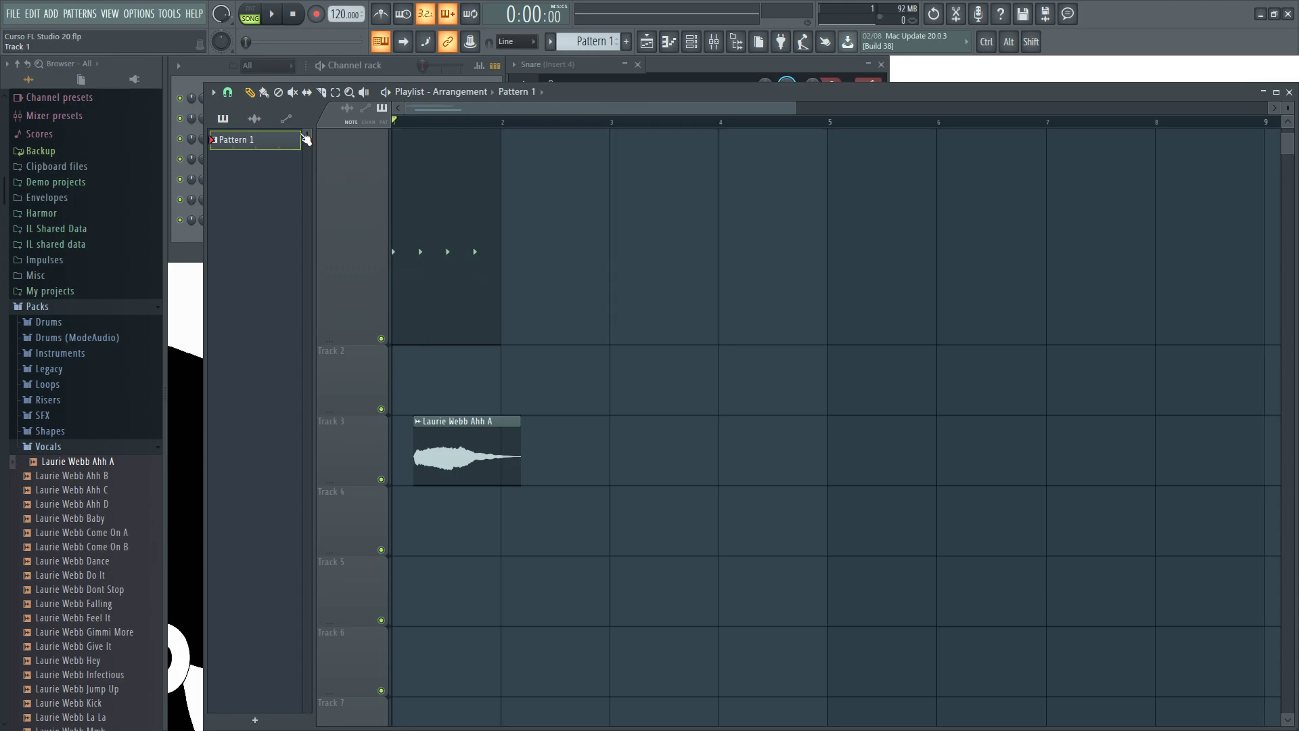
{"action": "scroll", "coordinate": [399, 208], "scroll_direction": "up", "scroll_amount": 5}
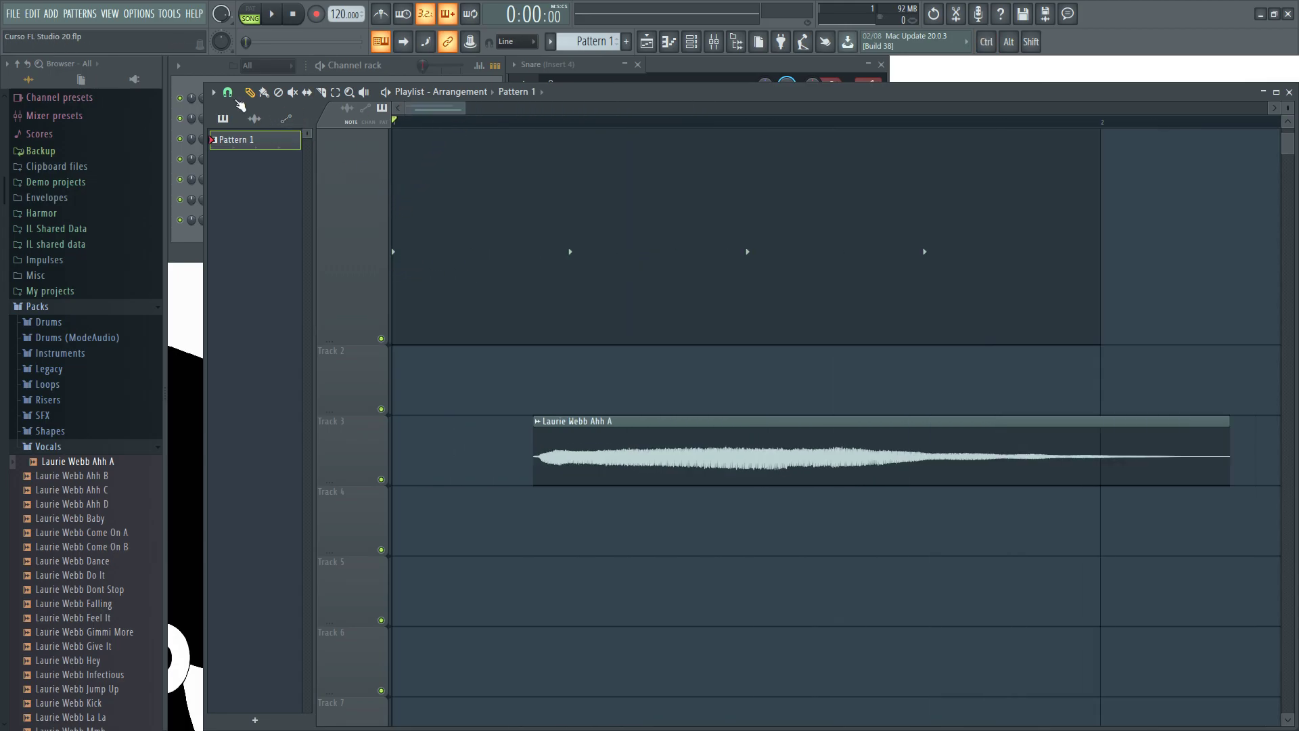
Switch the playlist snap to Beat and on to 1/2 beat to compare the grid divisions.
{"action": "left_click", "coordinate": [227, 92]}
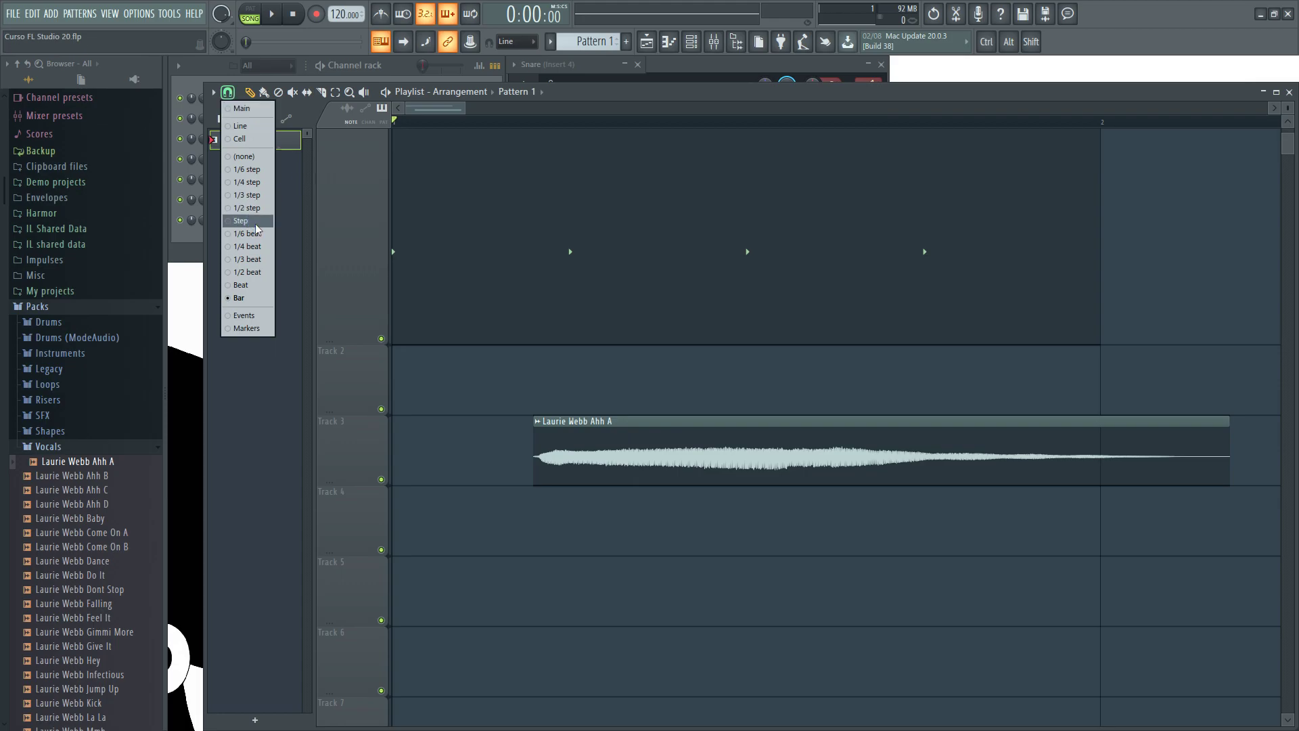
{"action": "left_click", "coordinate": [248, 285]}
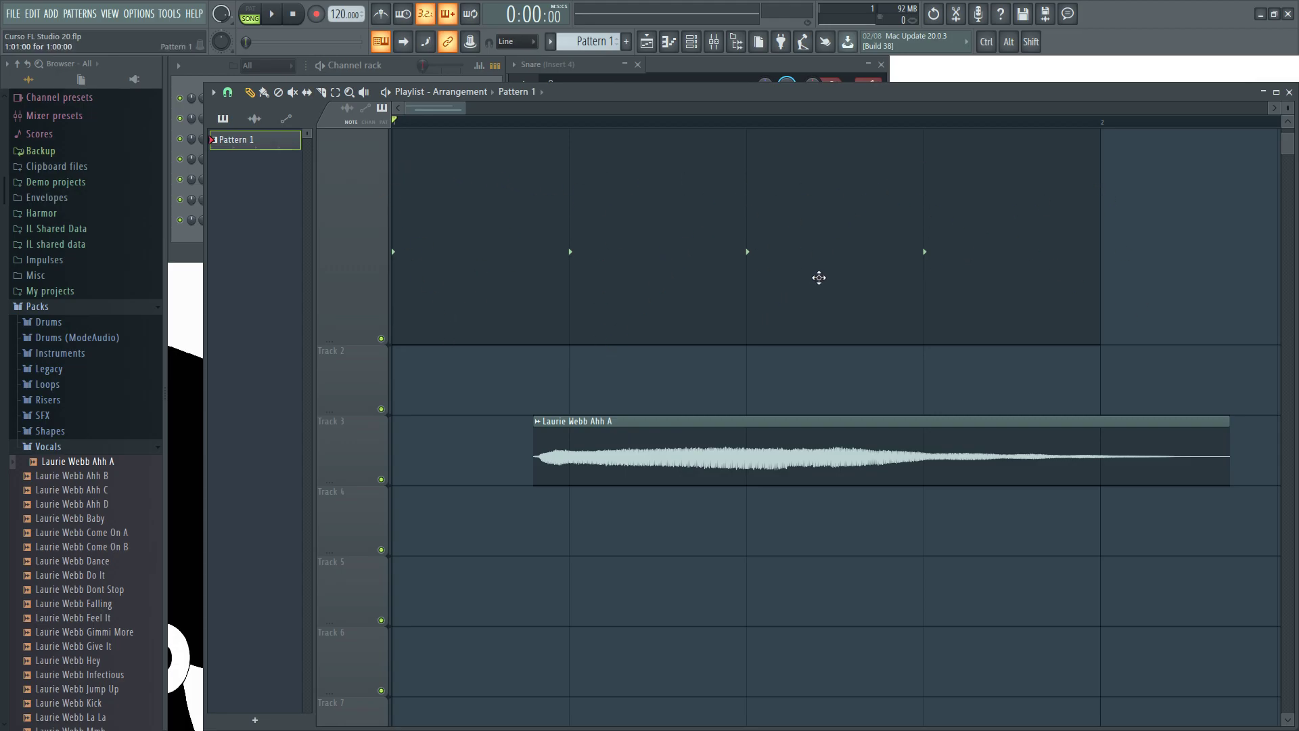
{"action": "left_click", "coordinate": [227, 92]}
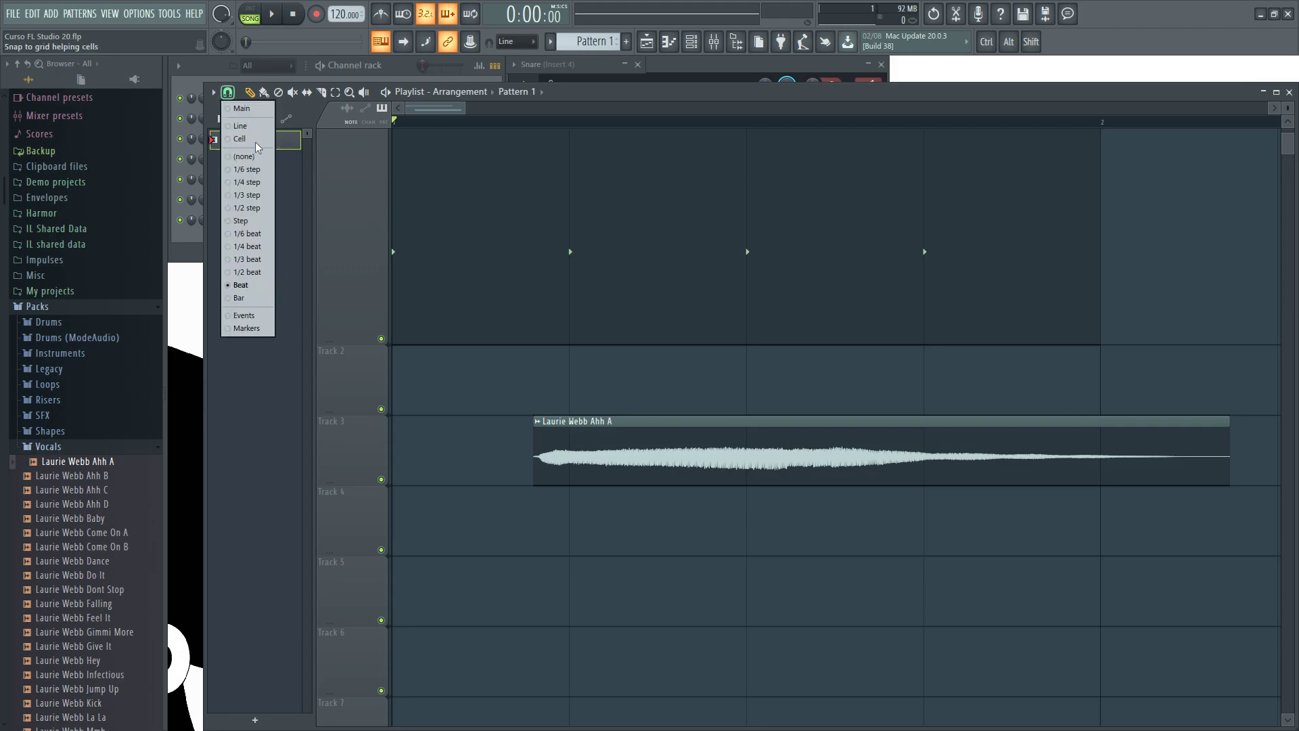
{"action": "left_click", "coordinate": [253, 273]}
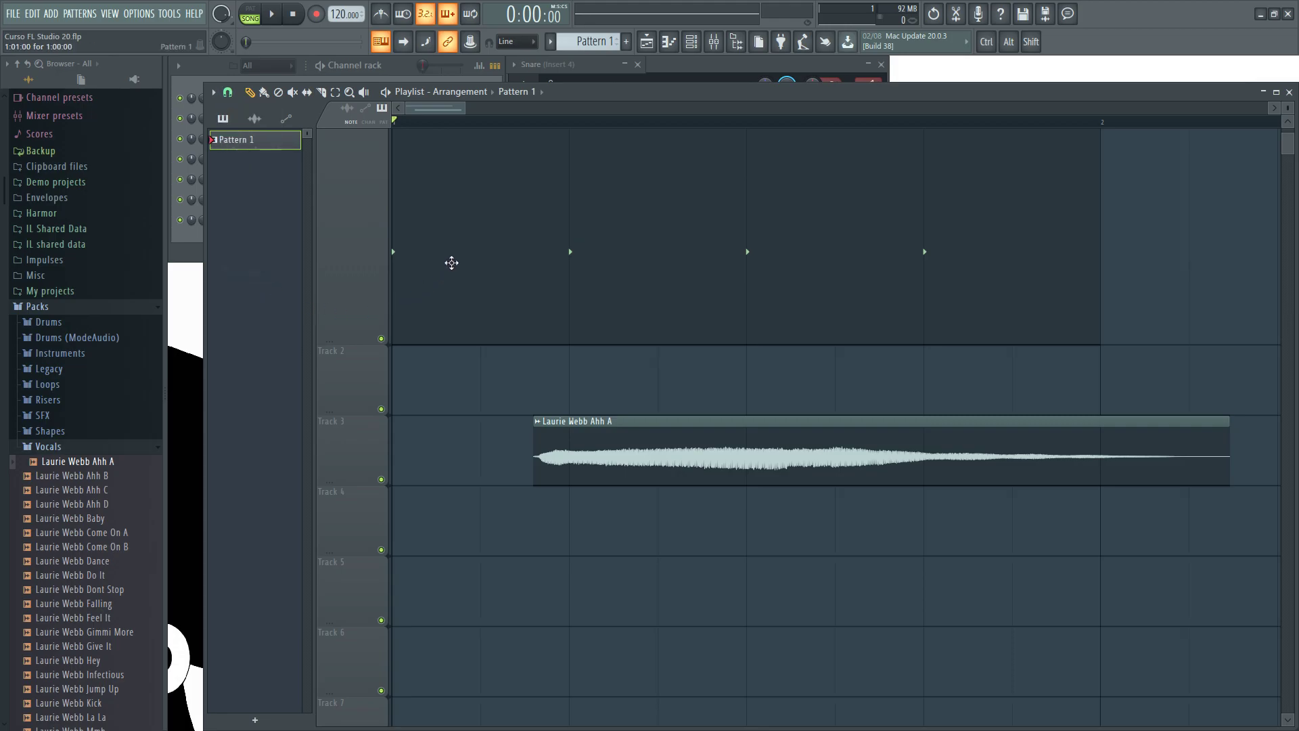
Try moving the Pattern 1 clip on Track 1 with the playlist snap at 1/3 beat, 1/4 beat and 1/6 beat in turn.
{"action": "left_click", "coordinate": [237, 96]}
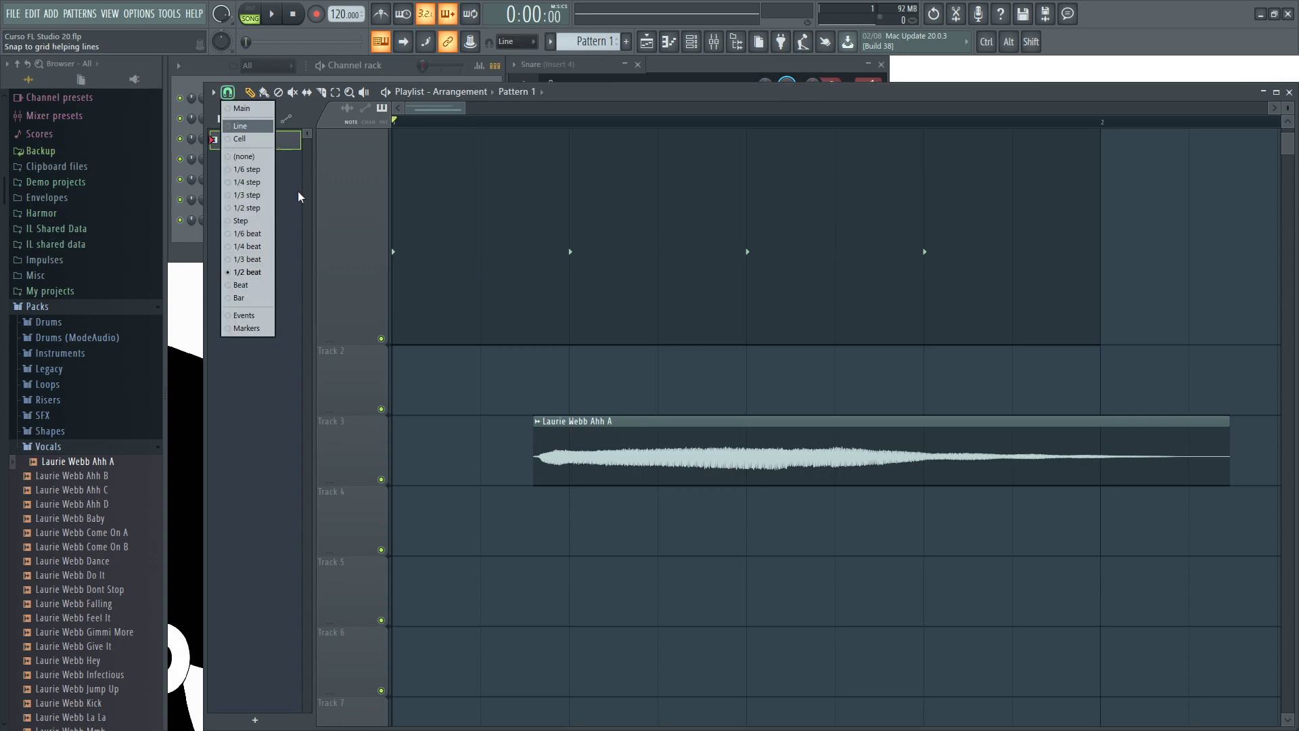
{"action": "left_click", "coordinate": [248, 259]}
{"action": "mouse_move", "coordinate": [399, 257]}
{"action": "left_mouse_down"}
{"action": "mouse_move", "coordinate": [556, 241]}
{"action": "mouse_move", "coordinate": [395, 248]}
{"action": "left_mouse_up"}
{"action": "left_click", "coordinate": [227, 92]}
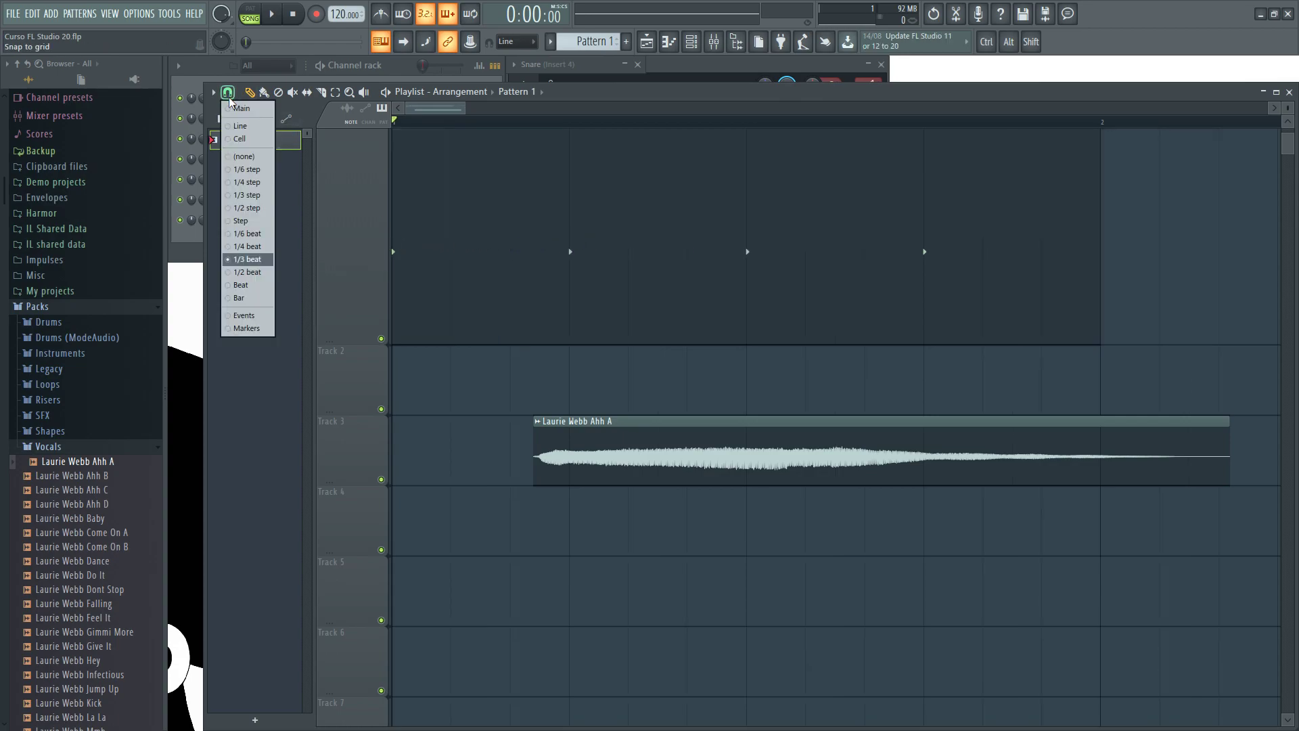
{"action": "left_click", "coordinate": [251, 249]}
{"action": "left_click_drag", "start_coordinate": [473, 247], "coordinate": [406, 247]}
{"action": "left_click", "coordinate": [228, 92]}
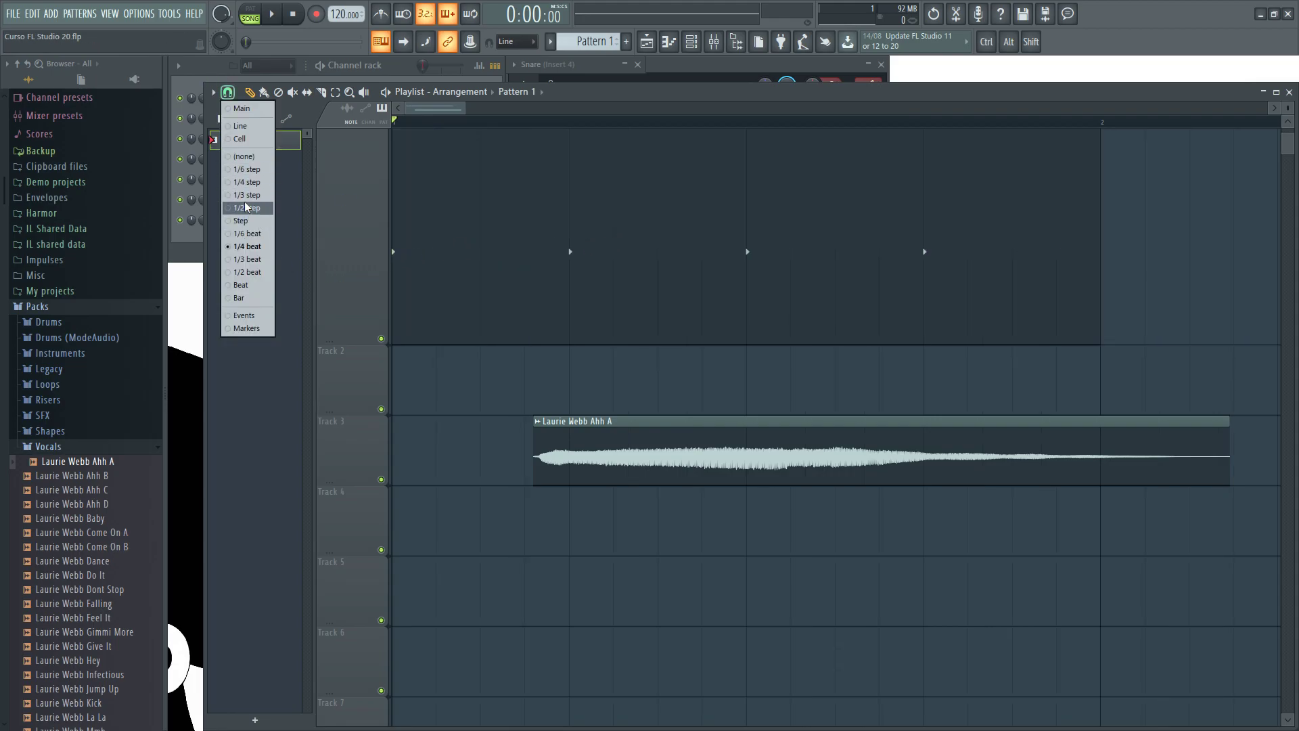
{"action": "left_click", "coordinate": [261, 247]}
{"action": "left_click_drag", "start_coordinate": [444, 284], "coordinate": [398, 251]}
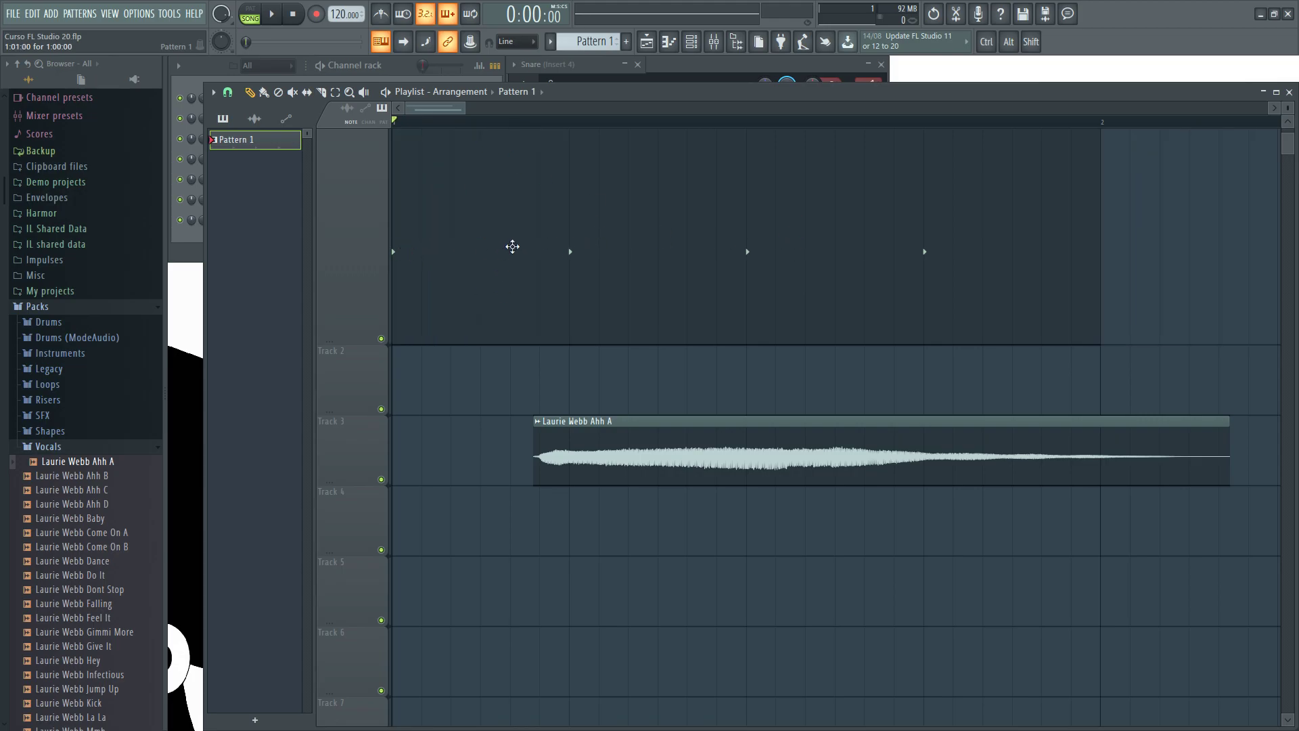
Try moving the Pattern 1 clip with the playlist snap at Step, and compare the grid with the Channel rack's steps.
{"action": "left_click", "coordinate": [228, 92]}
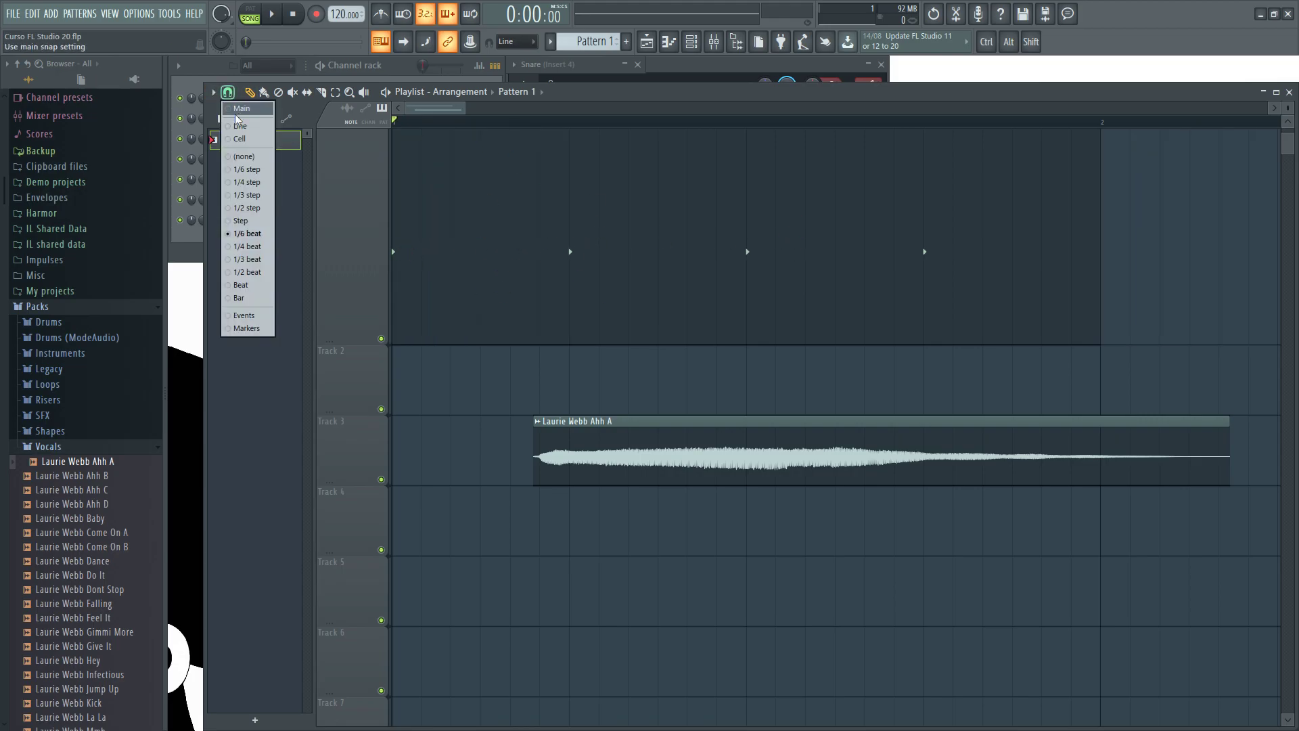
{"action": "left_click", "coordinate": [246, 222]}
{"action": "left_click_drag", "start_coordinate": [456, 254], "coordinate": [410, 260]}
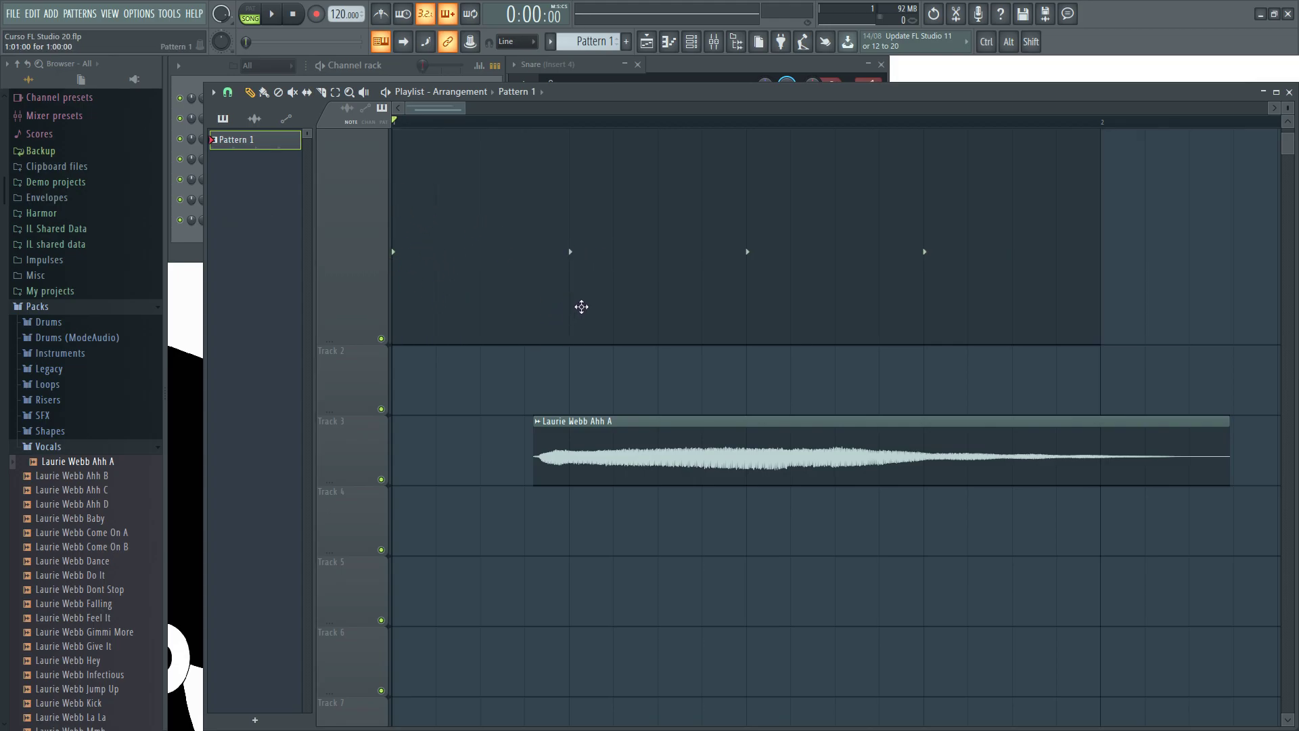
{"action": "left_click", "coordinate": [401, 68]}
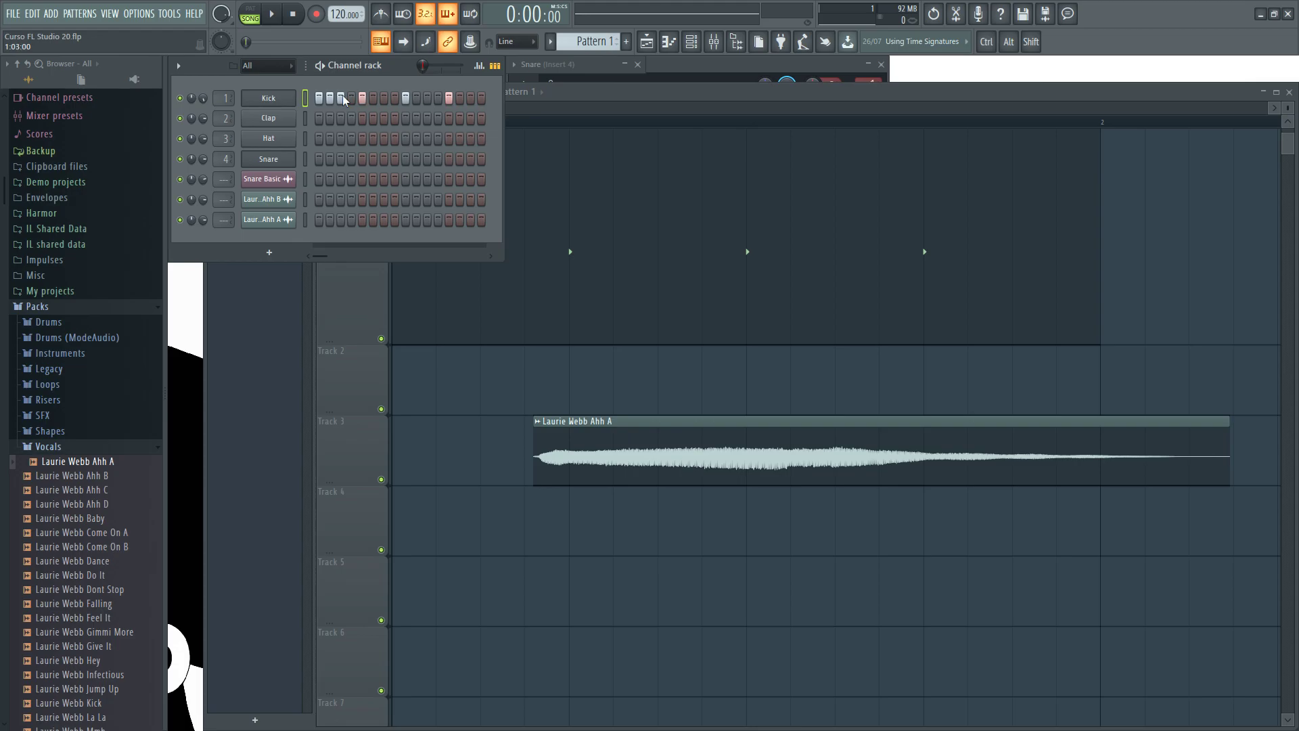
{"action": "left_click", "coordinate": [562, 105]}
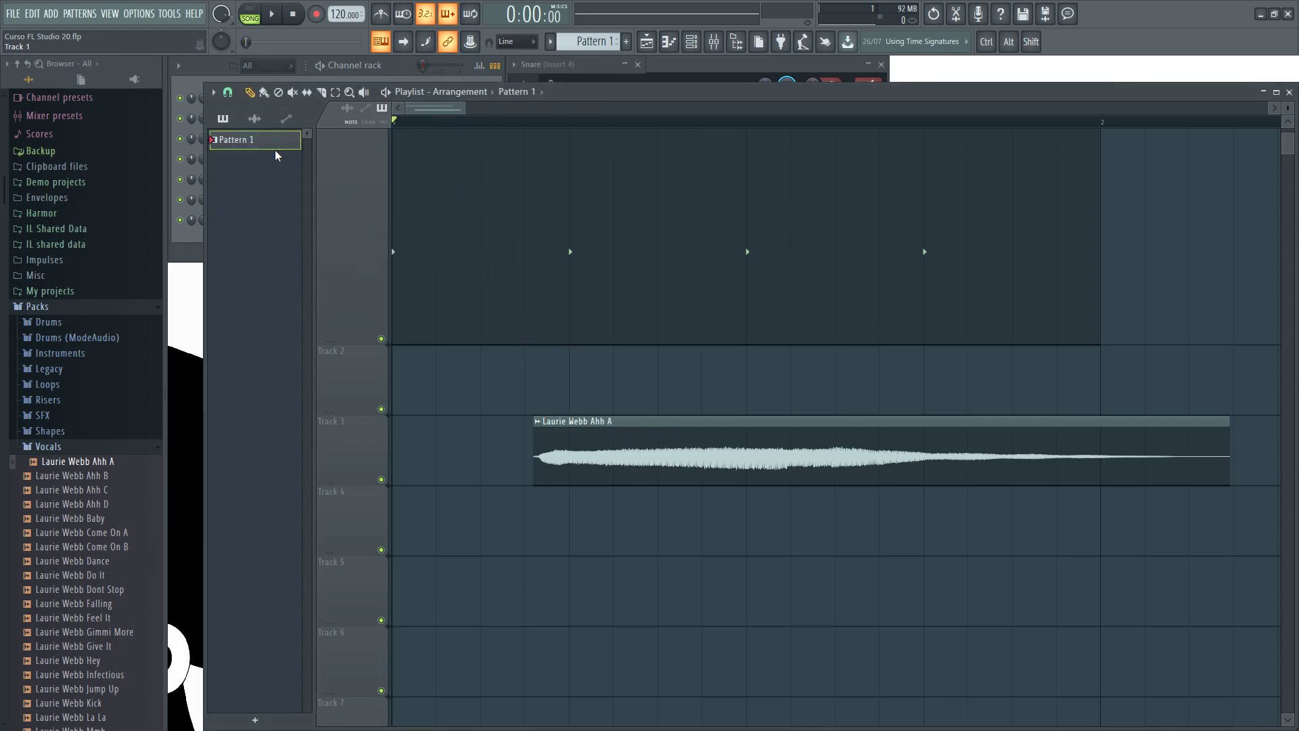
Cycle the playlist snap through 1/2 step, 1/3 step, 1/4 step and 1/6 step to compare the grid densities.
{"action": "left_click", "coordinate": [227, 92]}
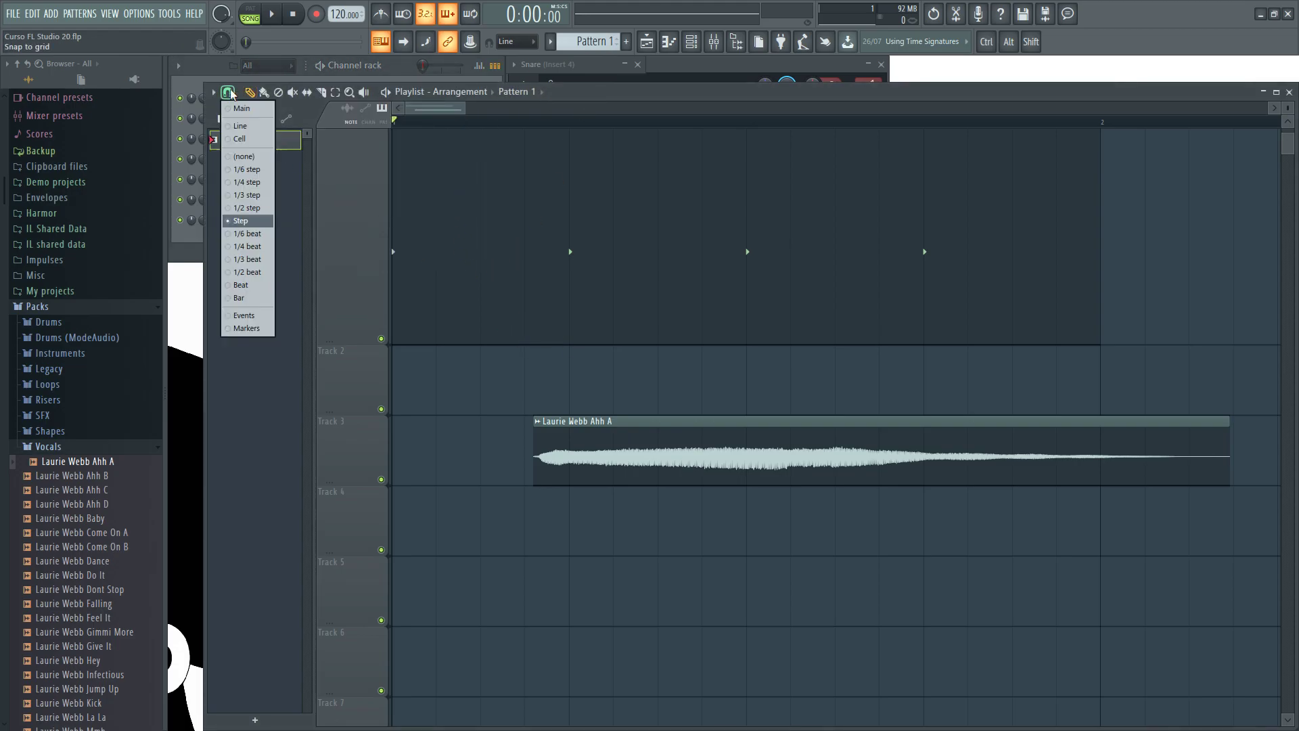
{"action": "left_click", "coordinate": [247, 211]}
{"action": "left_click", "coordinate": [228, 92]}
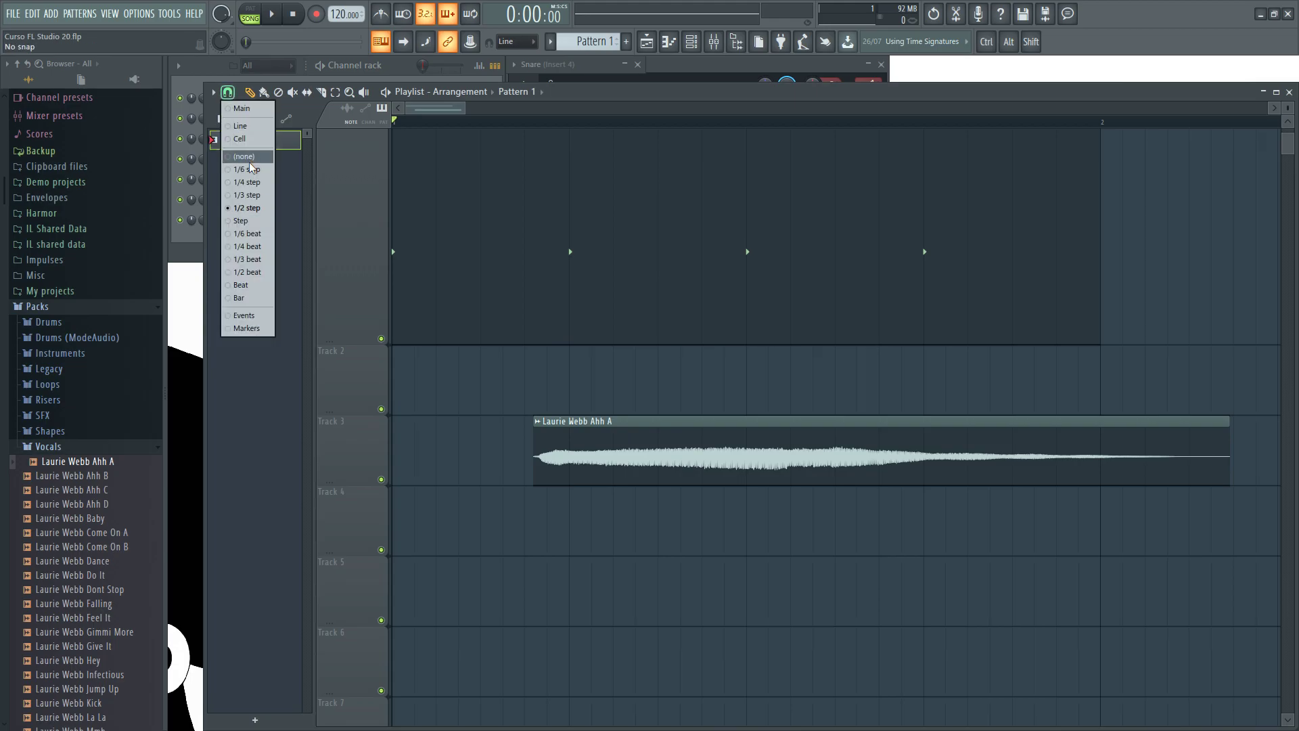
{"action": "left_click", "coordinate": [247, 194]}
{"action": "left_click", "coordinate": [227, 92]}
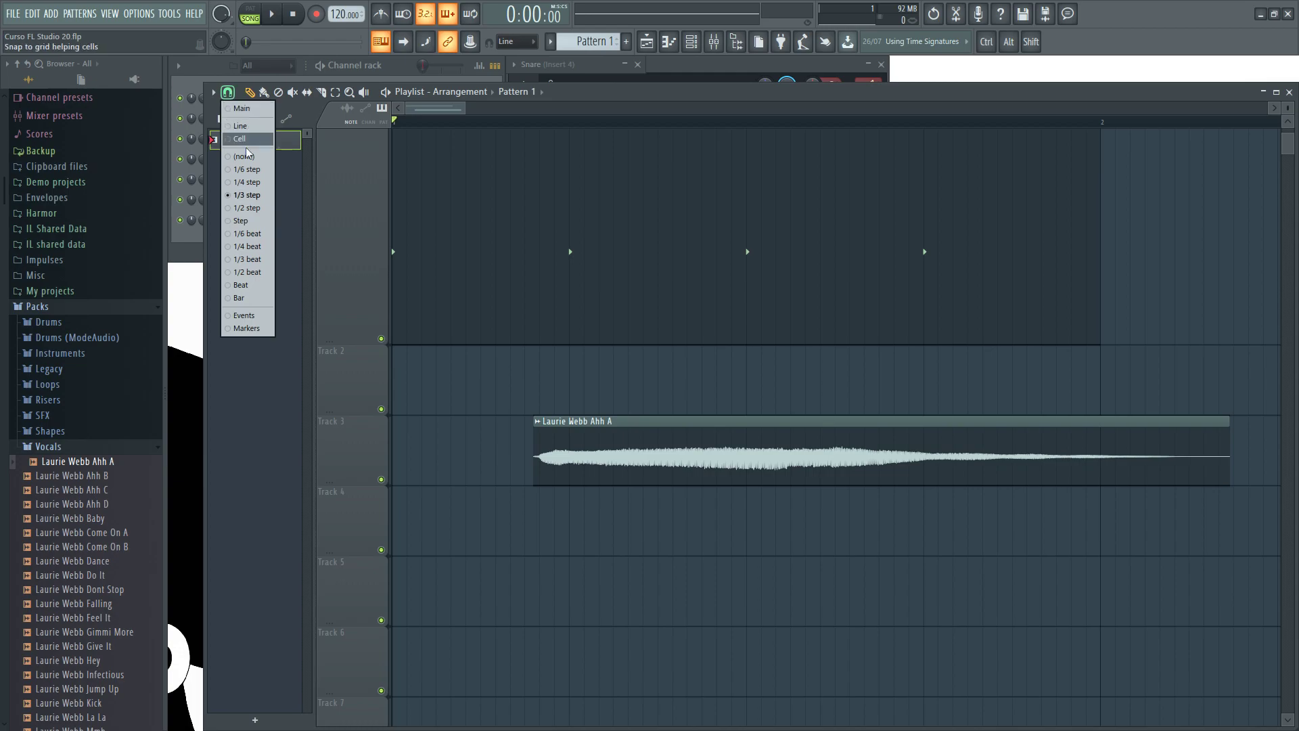
{"action": "left_click", "coordinate": [247, 182]}
{"action": "left_click", "coordinate": [227, 92]}
{"action": "left_click", "coordinate": [247, 169]}
Set the playlist snap to 1/4 step and try moving the Pattern 1 clip slightly on Track 1.
{"action": "left_click", "coordinate": [227, 92]}
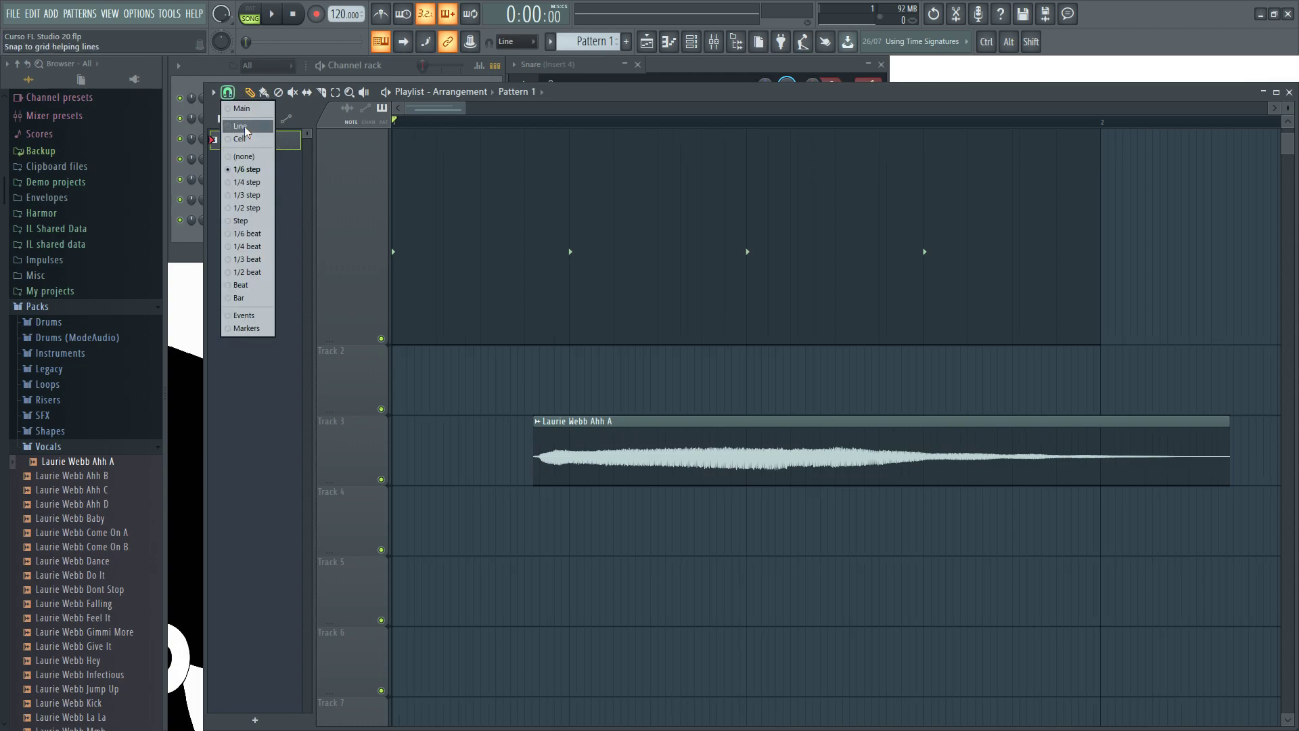
{"action": "left_click", "coordinate": [251, 196]}
{"action": "left_click_drag", "start_coordinate": [455, 212], "coordinate": [380, 252]}
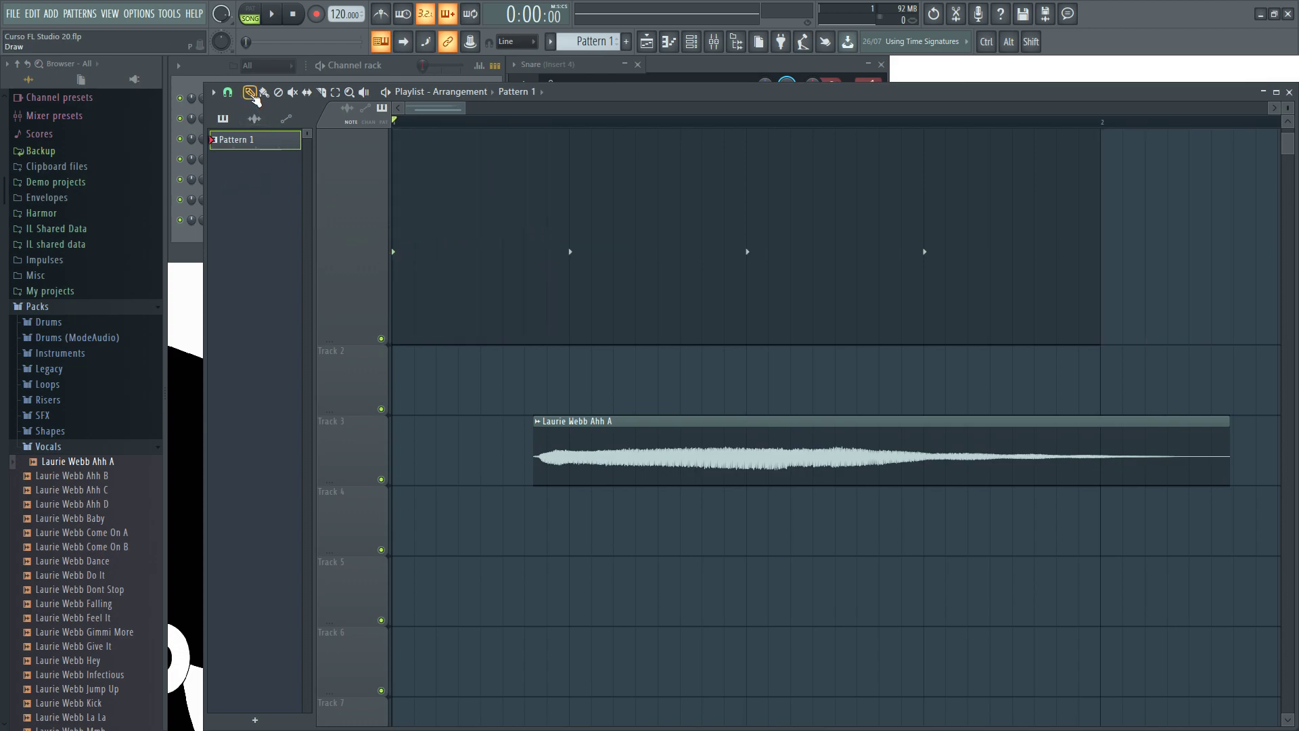
Set the playlist snap to Line and move the Pattern 1 clip along Track 1 to bar 5.
{"action": "left_click", "coordinate": [233, 94]}
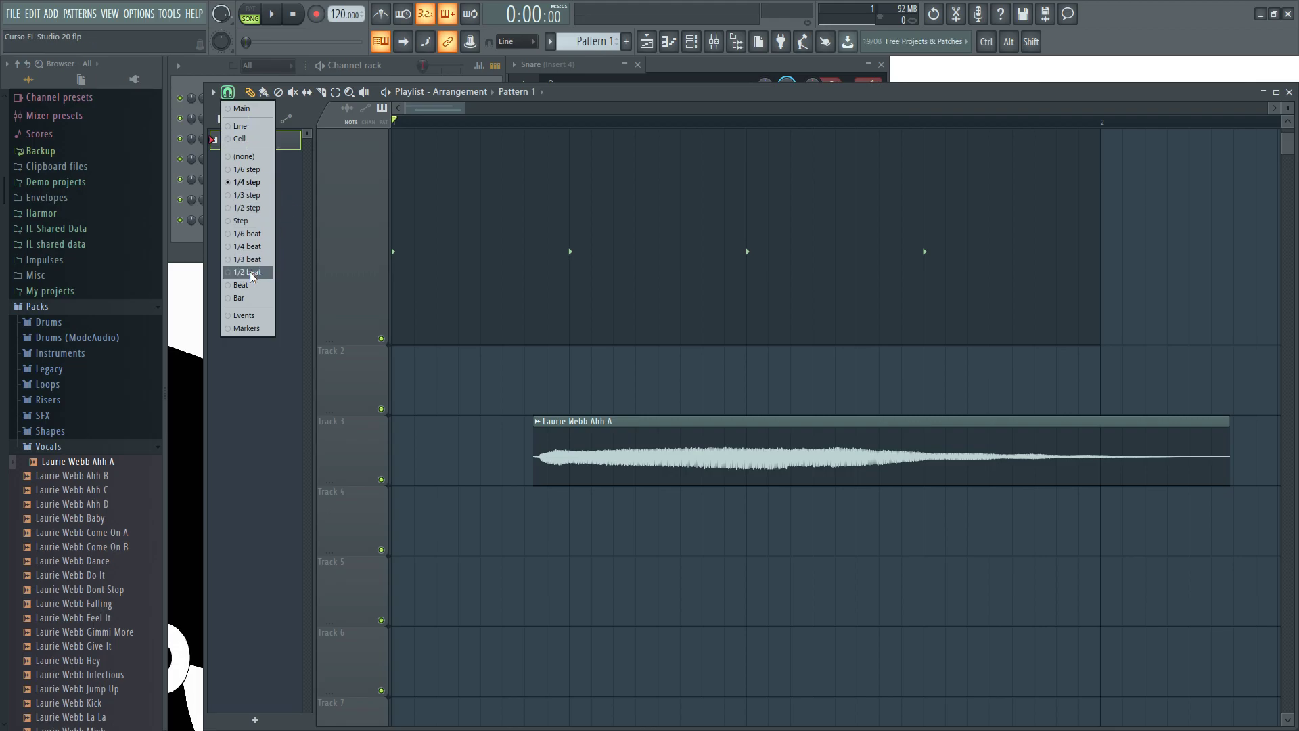
{"action": "left_click", "coordinate": [249, 130]}
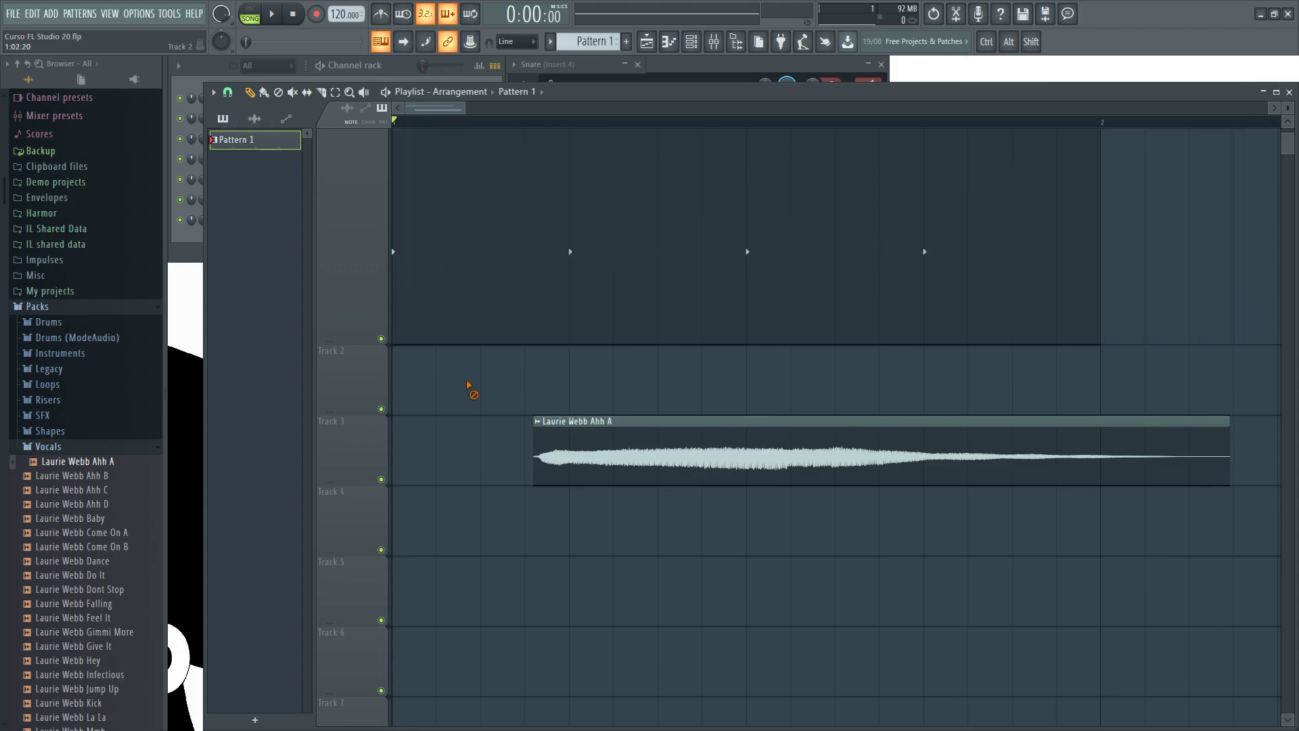
{"action": "scroll", "coordinate": [472, 385], "scroll_direction": "down", "scroll_amount": 4}
{"action": "left_click_drag", "start_coordinate": [445, 229], "coordinate": [478, 270]}
{"action": "scroll", "coordinate": [444, 275], "scroll_direction": "down", "scroll_amount": 3}
{"action": "left_click_drag", "start_coordinate": [420, 179], "coordinate": [609, 182]}
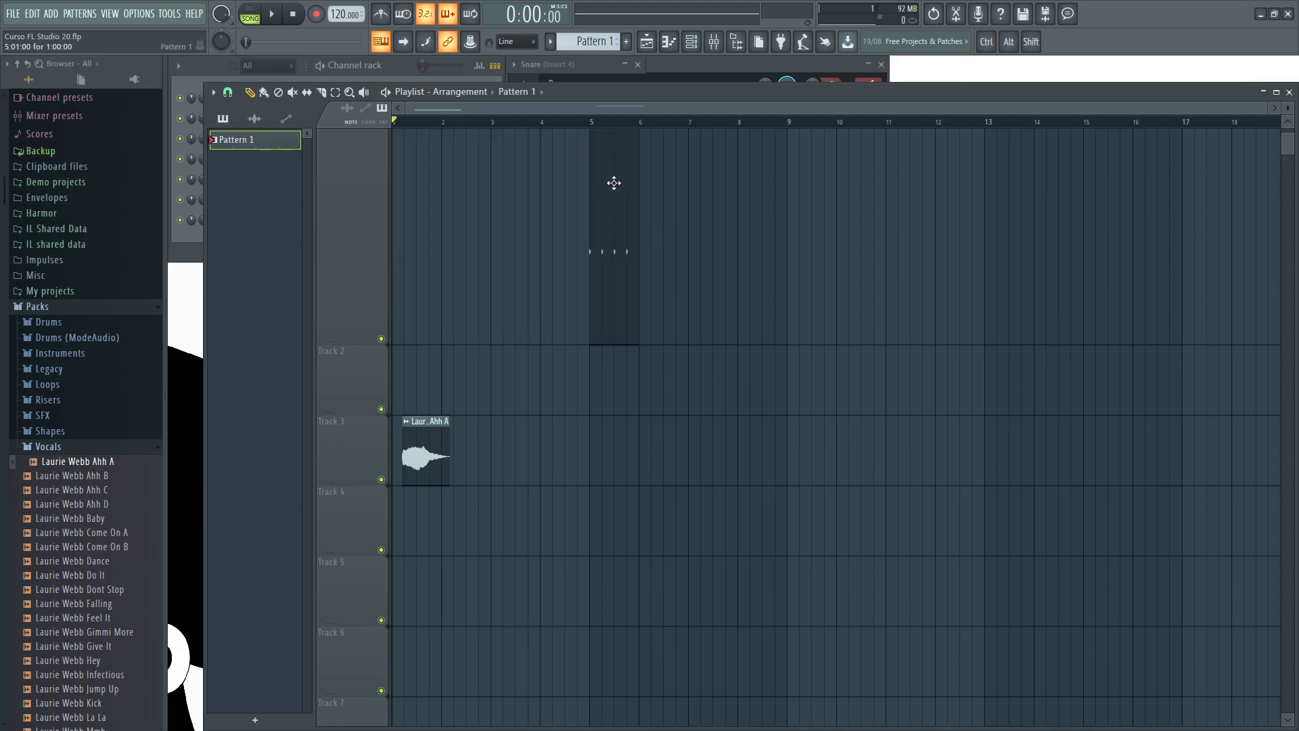
Reduce the height of Track 1 and move the Pattern 1 clip back to bar 1.
{"action": "scroll", "coordinate": [511, 261], "scroll_direction": "down", "scroll_amount": 1}
{"action": "left_click_drag", "start_coordinate": [330, 343], "coordinate": [342, 197]}
{"action": "left_click", "coordinate": [616, 166]}
{"action": "left_click_drag", "start_coordinate": [633, 164], "coordinate": [620, 165]}
{"action": "right_click", "coordinate": [621, 166]}
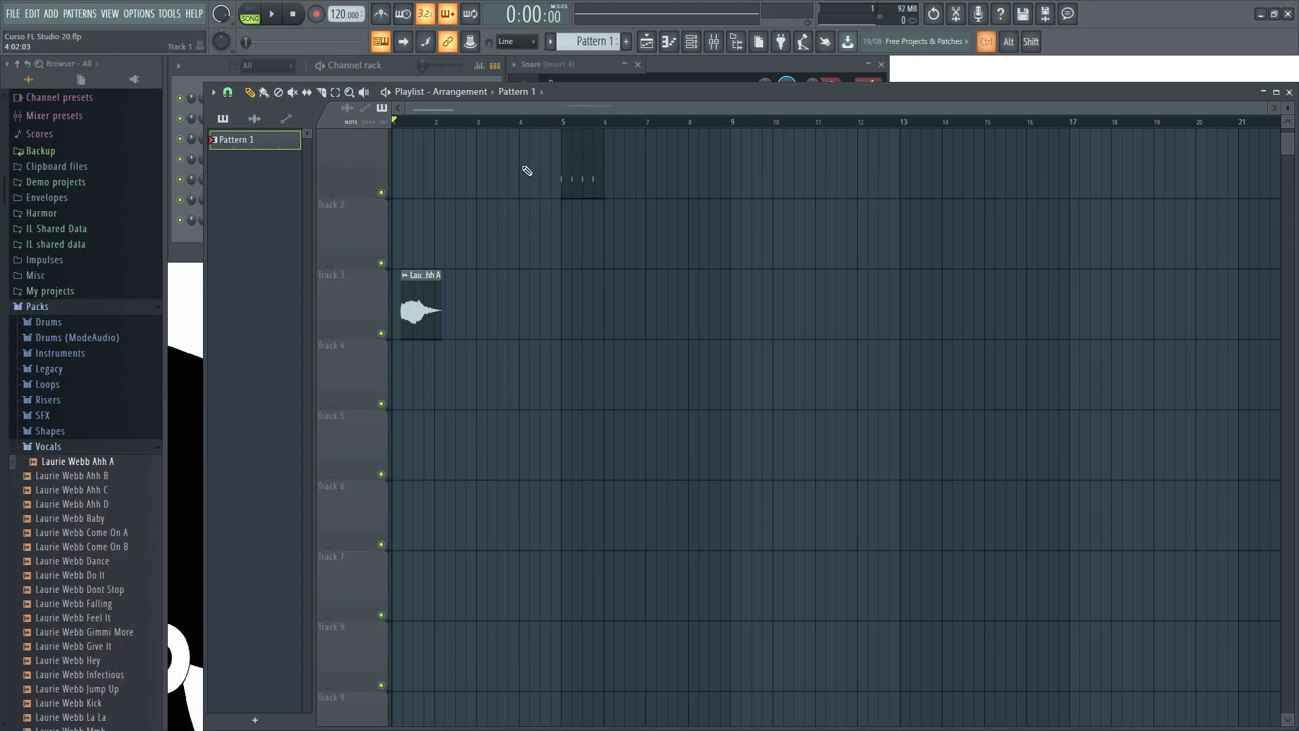
{"action": "scroll", "coordinate": [525, 171], "scroll_direction": "up", "scroll_amount": 3}
{"action": "left_click_drag", "start_coordinate": [783, 165], "coordinate": [429, 151]}
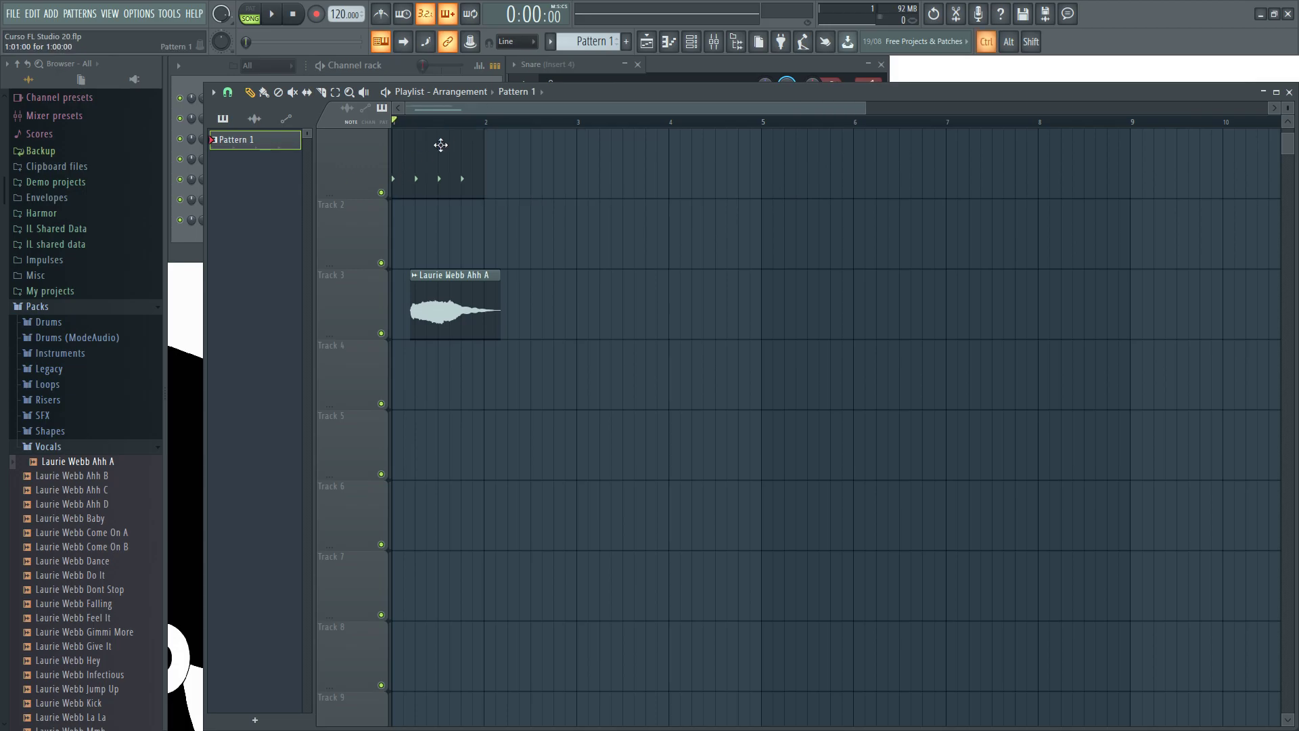
{"action": "scroll", "coordinate": [429, 151], "scroll_direction": "up", "scroll_amount": 4}
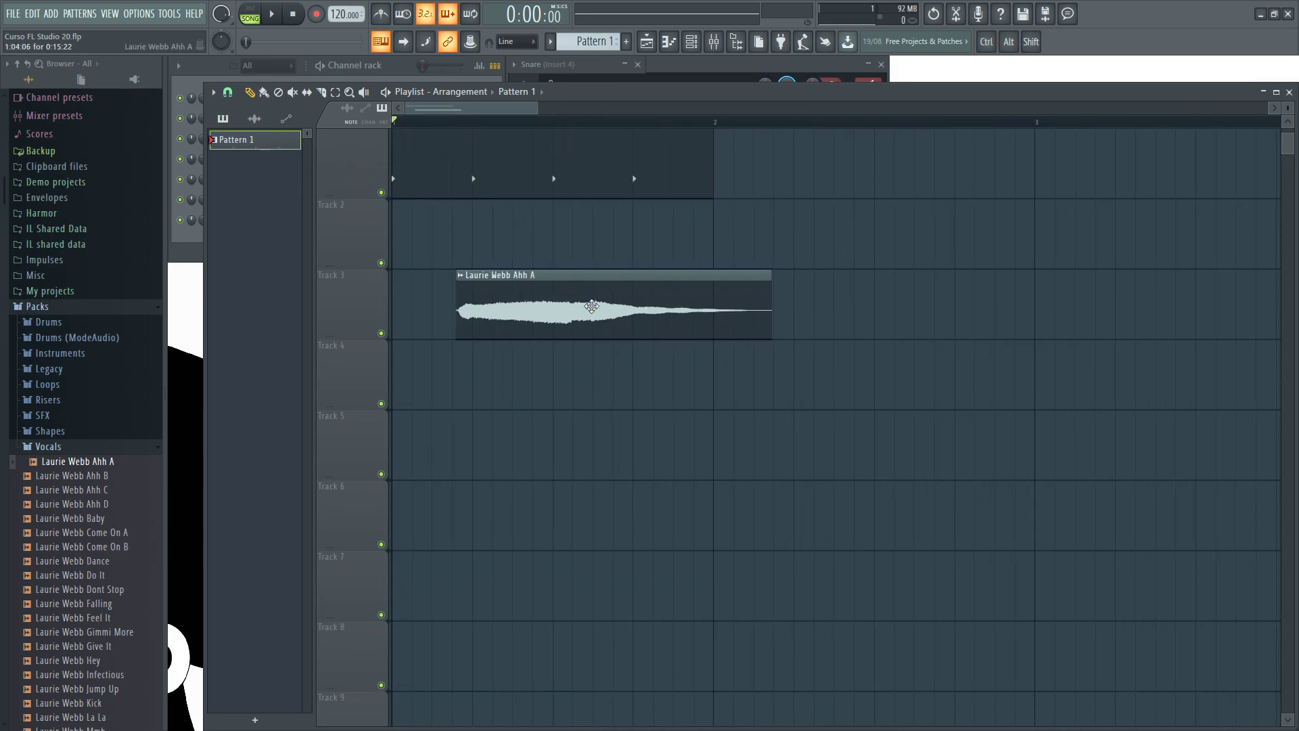
{"action": "left_click_drag", "start_coordinate": [772, 290], "coordinate": [653, 344]}
{"action": "scroll", "coordinate": [653, 343], "scroll_direction": "up", "scroll_amount": 3}
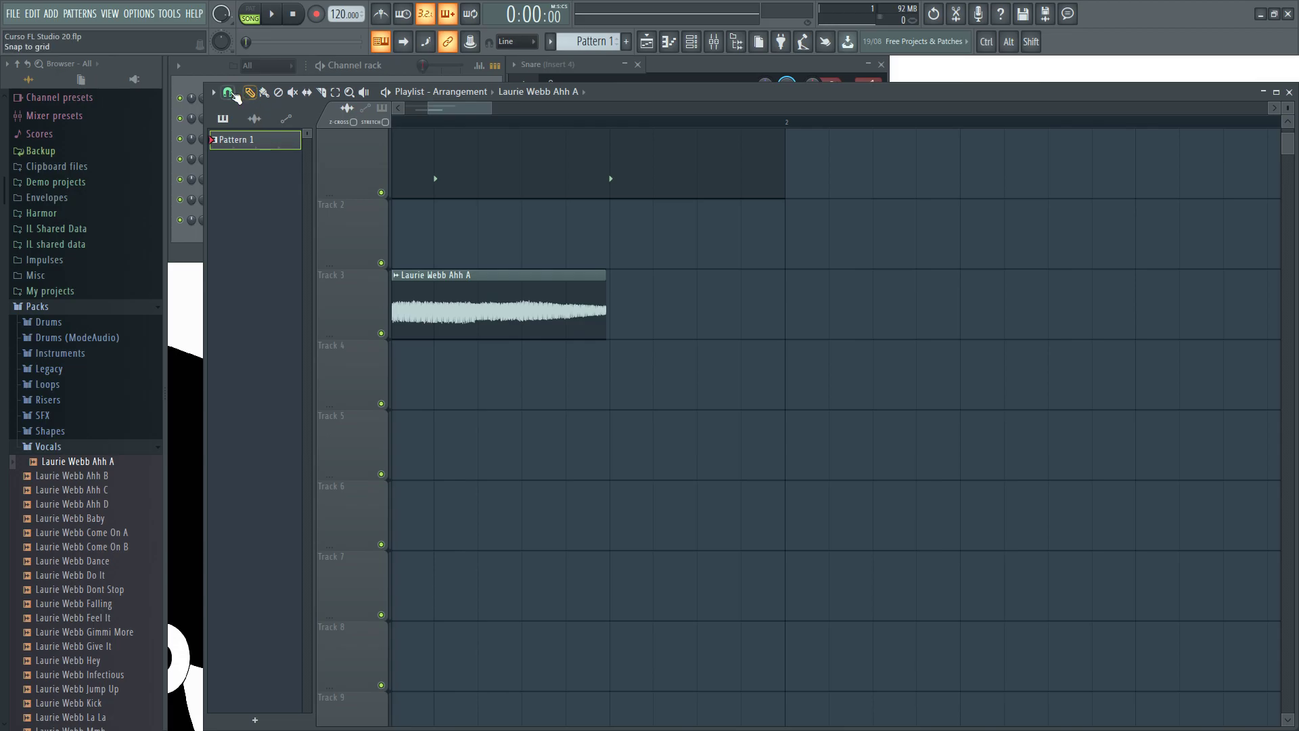
Try trimming the end of the Laurie Webb Ahh A clip with the snap at 1/4 step, and compare the 1/4 beat grid.
{"action": "left_click", "coordinate": [228, 92]}
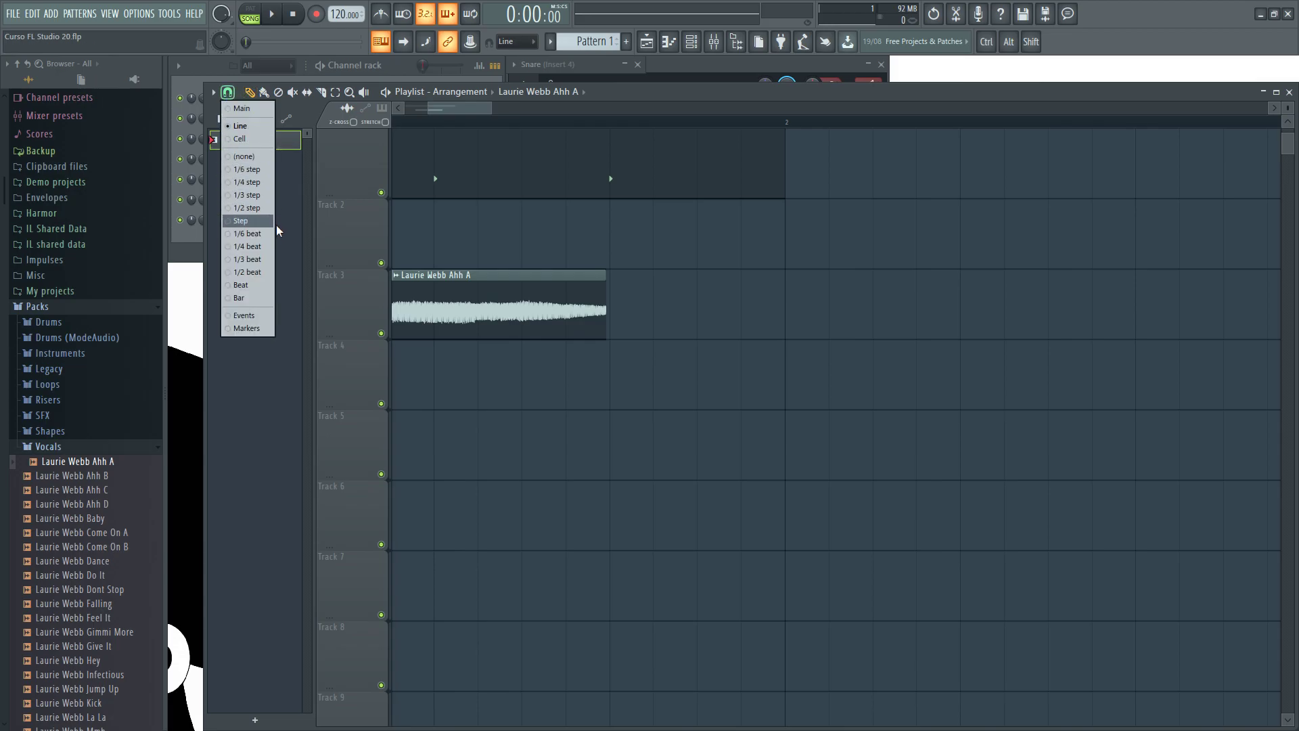
{"action": "left_click", "coordinate": [250, 181]}
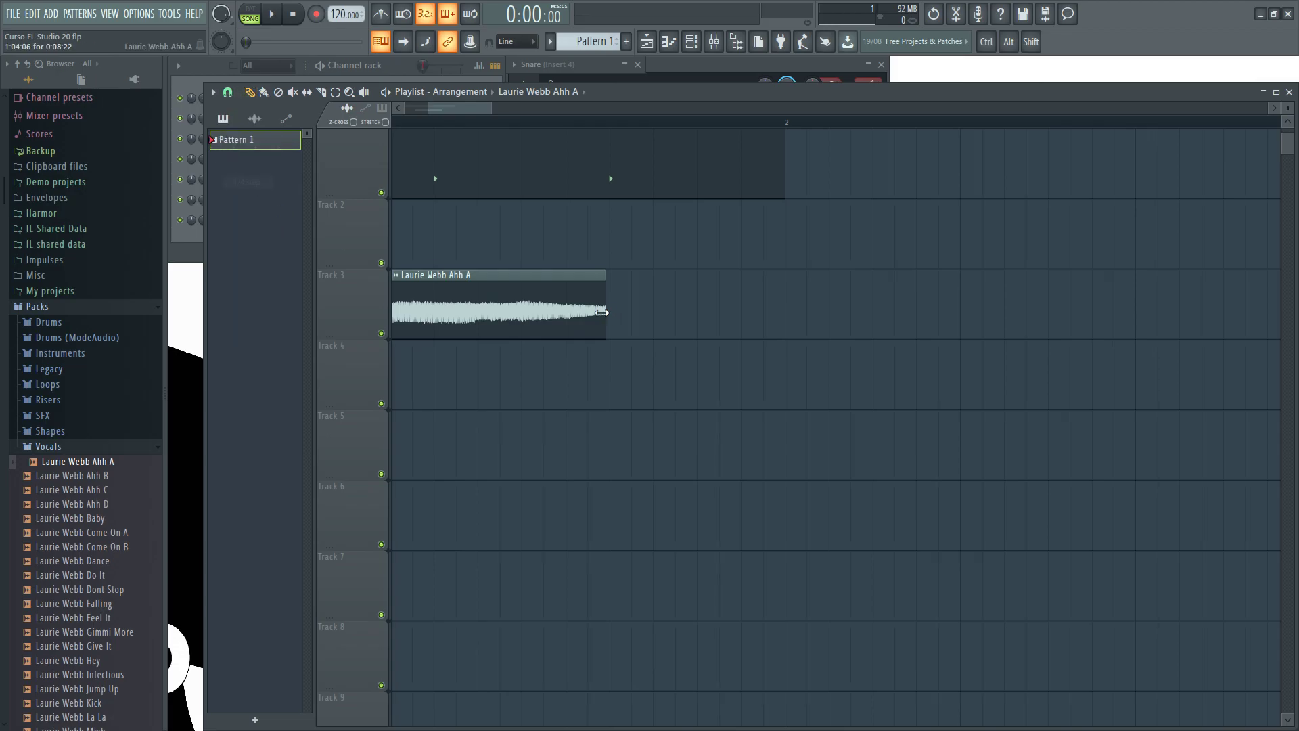
{"action": "mouse_move", "coordinate": [597, 322]}
{"action": "left_mouse_down"}
{"action": "mouse_move", "coordinate": [589, 330]}
{"action": "mouse_move", "coordinate": [609, 325]}
{"action": "left_mouse_up"}
{"action": "scroll", "coordinate": [589, 331], "scroll_direction": "up", "scroll_amount": 3}
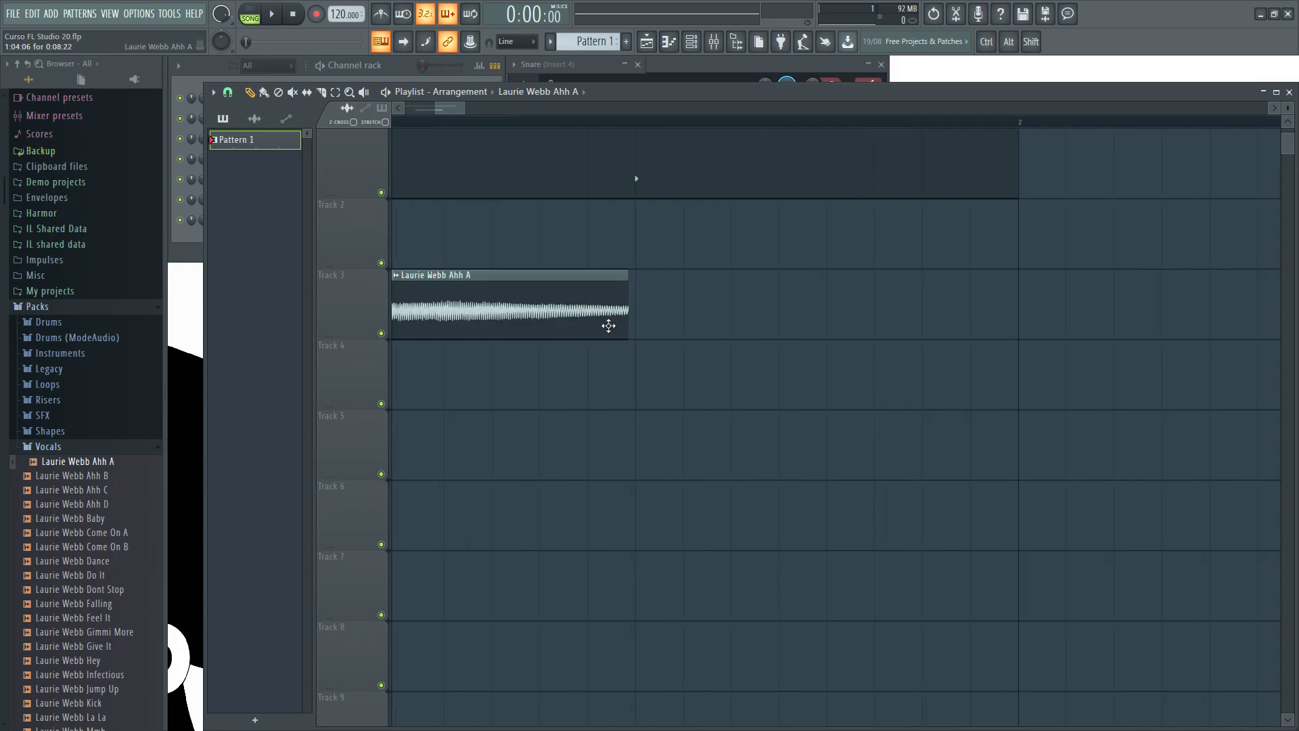
{"action": "left_click", "coordinate": [230, 94]}
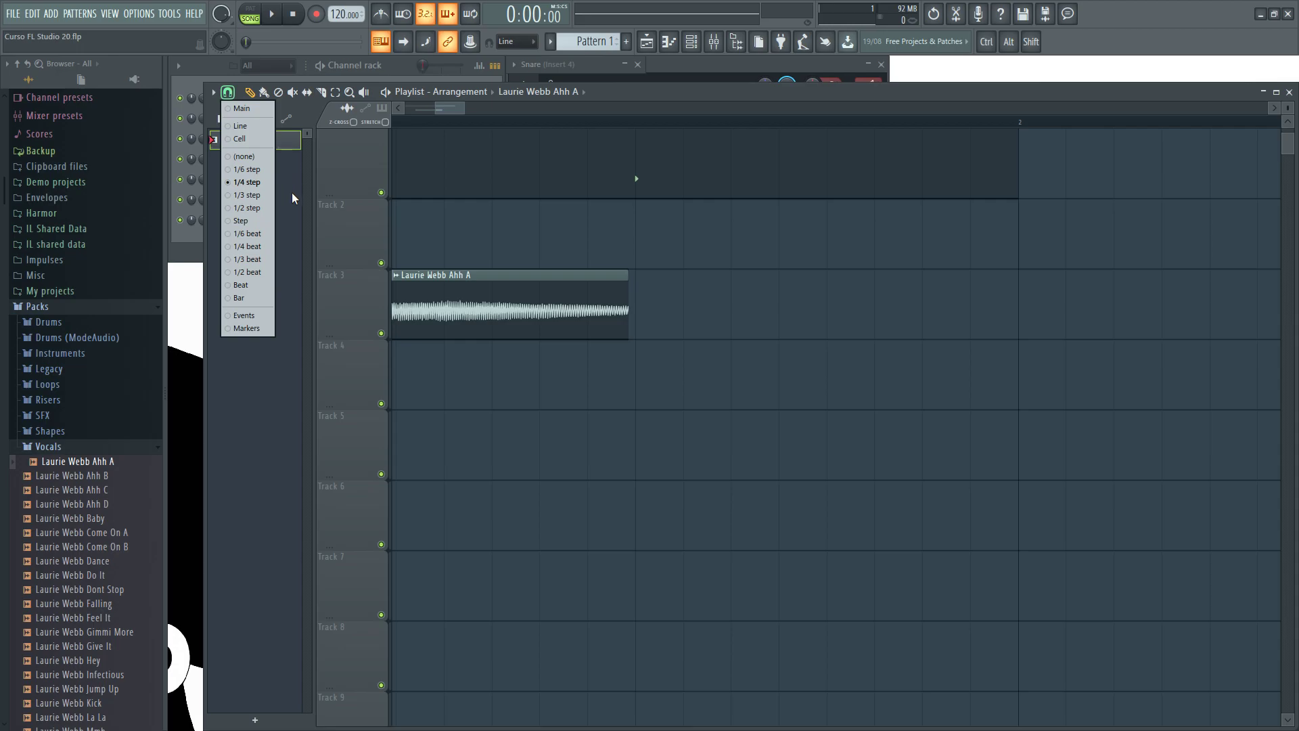
{"action": "left_click", "coordinate": [251, 245]}
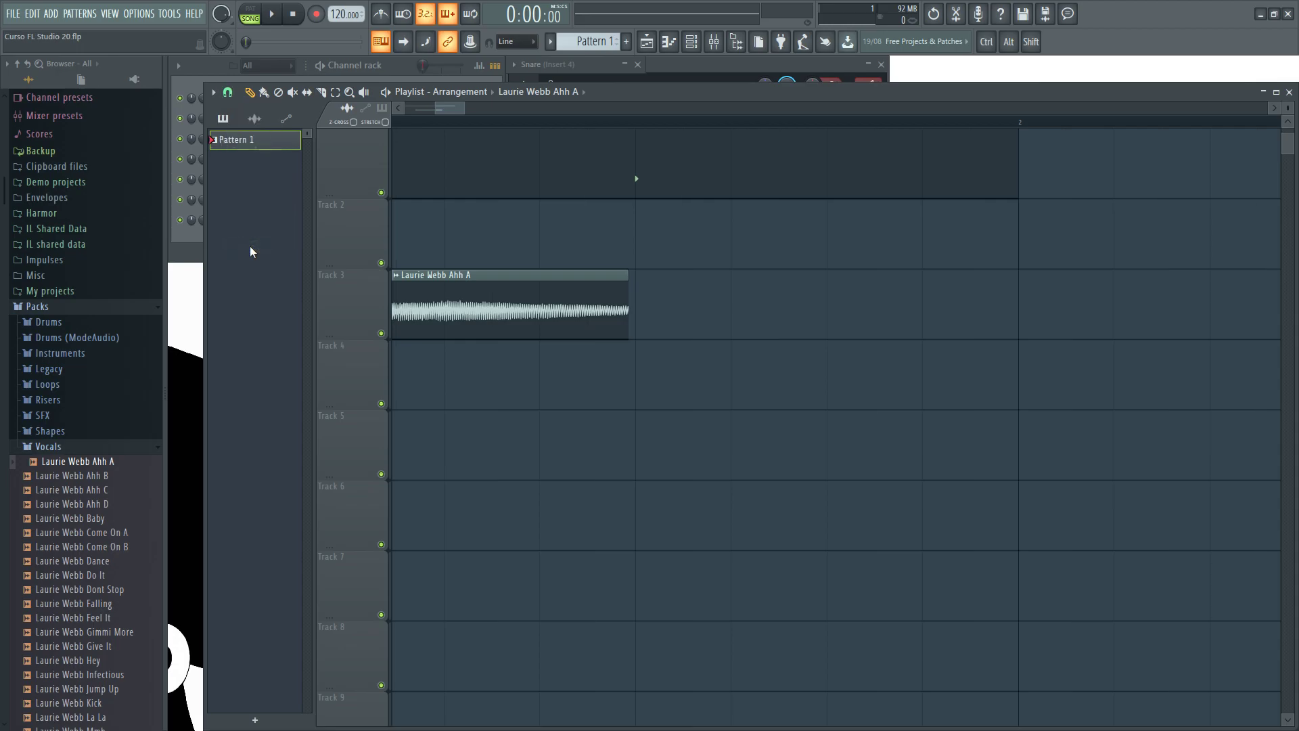
Set the playlist snap to 1/6 step and trim the end of the Laurie Webb Ahh A clip slightly shorter.
{"action": "left_click", "coordinate": [228, 92]}
{"action": "left_click", "coordinate": [246, 170]}
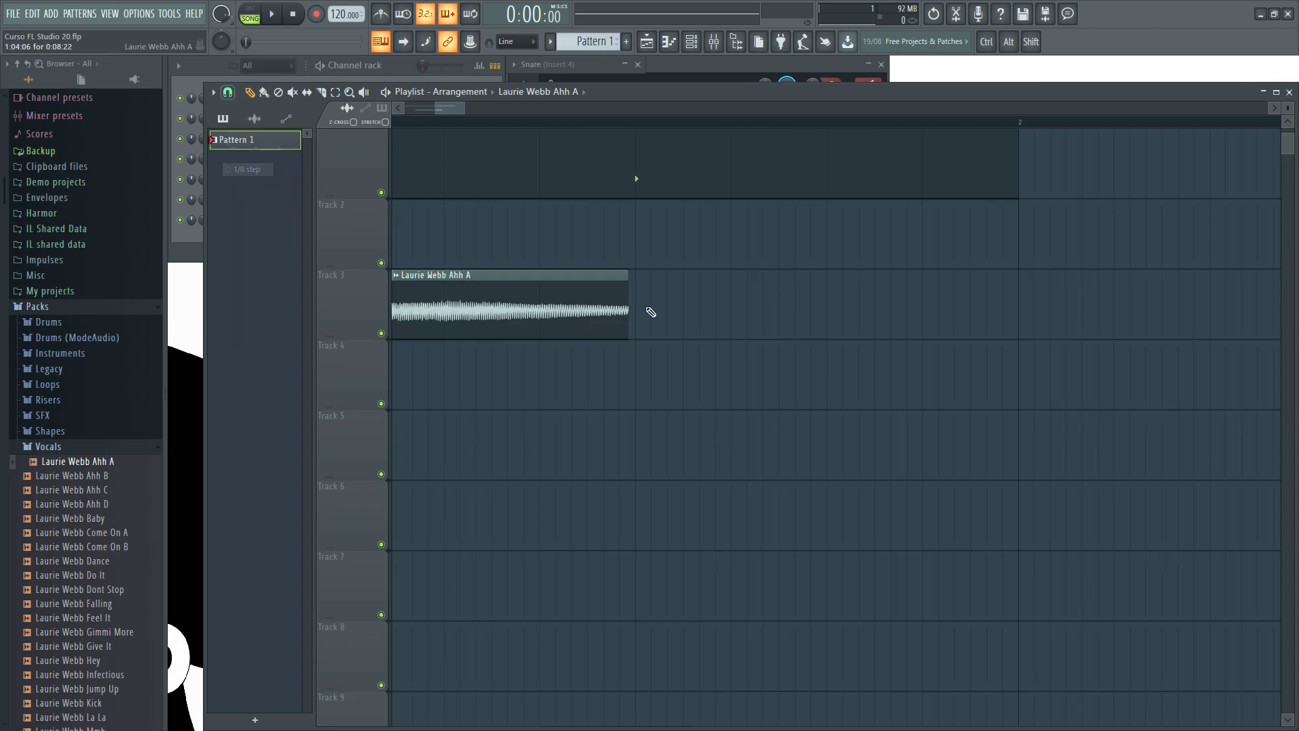
{"action": "left_click_drag", "start_coordinate": [628, 310], "coordinate": [587, 318]}
{"action": "scroll", "coordinate": [512, 237], "scroll_direction": "down", "scroll_amount": 6}
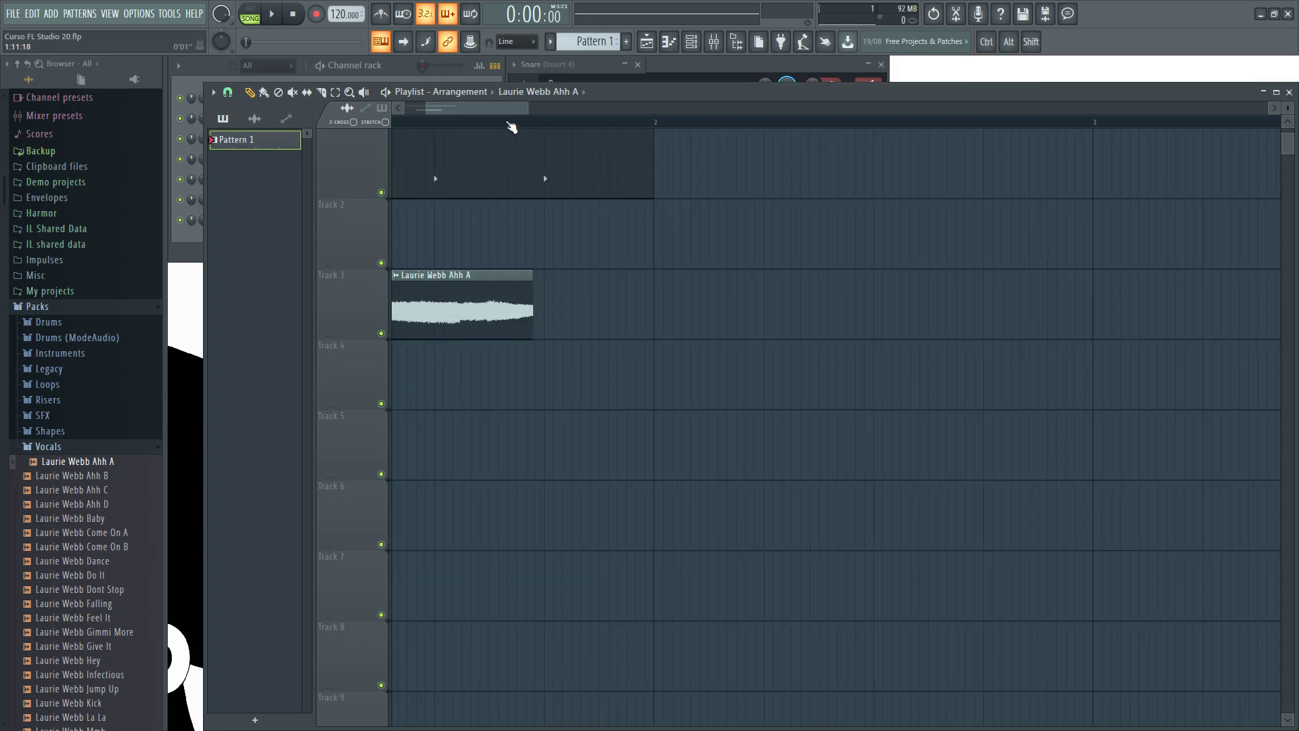
{"action": "left_click_drag", "start_coordinate": [507, 110], "coordinate": [420, 119]}
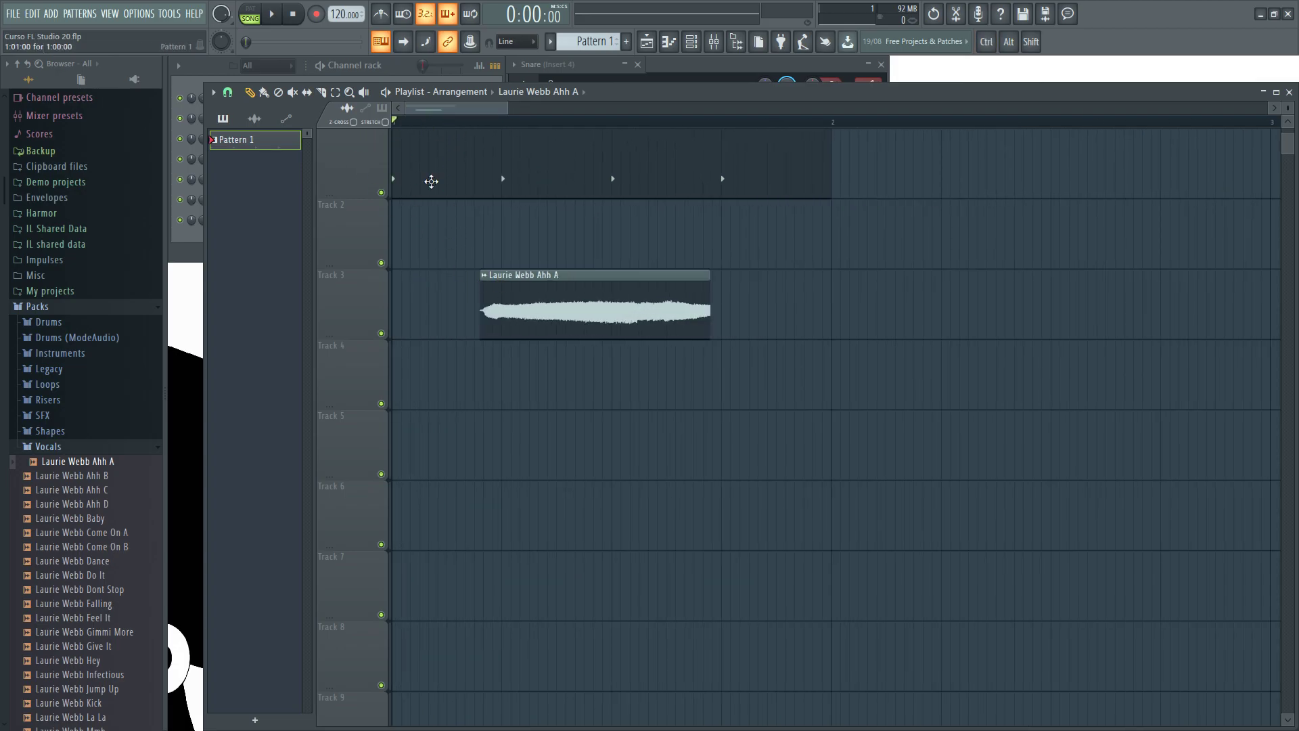
Set the main snap to 1/4 step.
{"action": "left_click", "coordinate": [227, 92]}
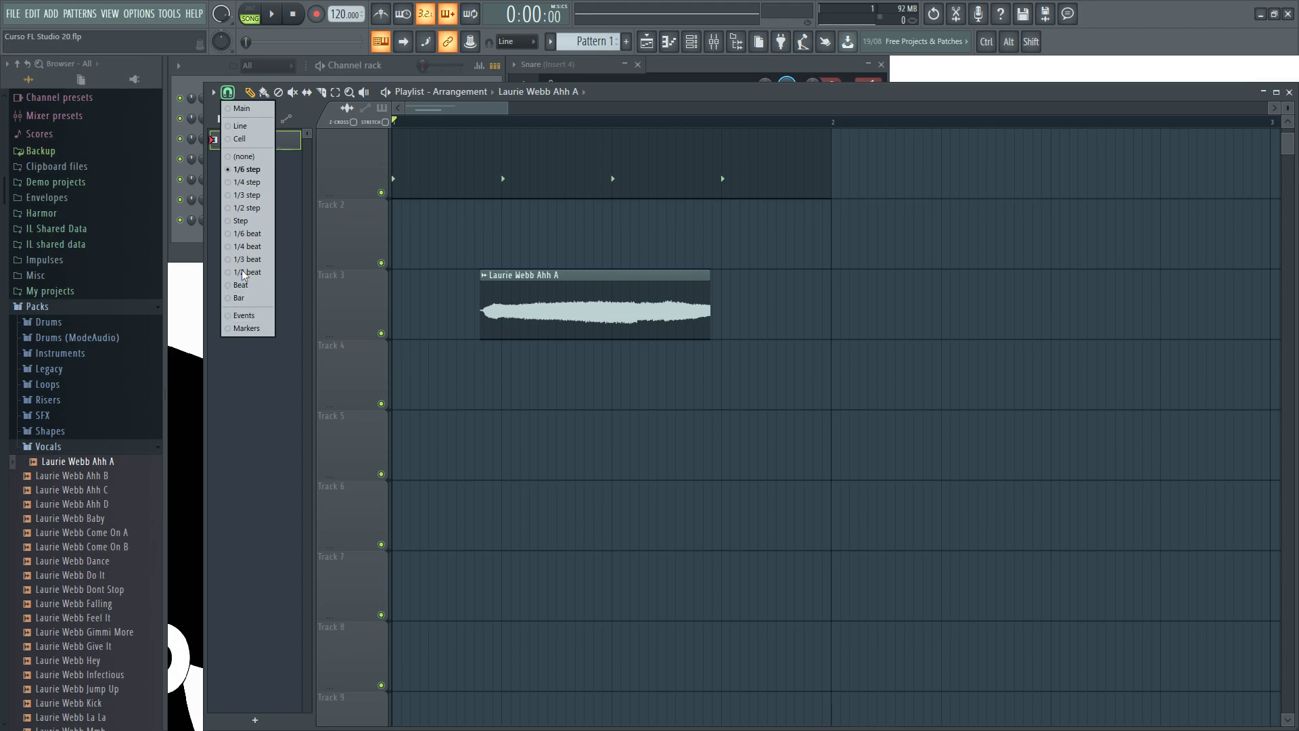
{"action": "left_click", "coordinate": [241, 108]}
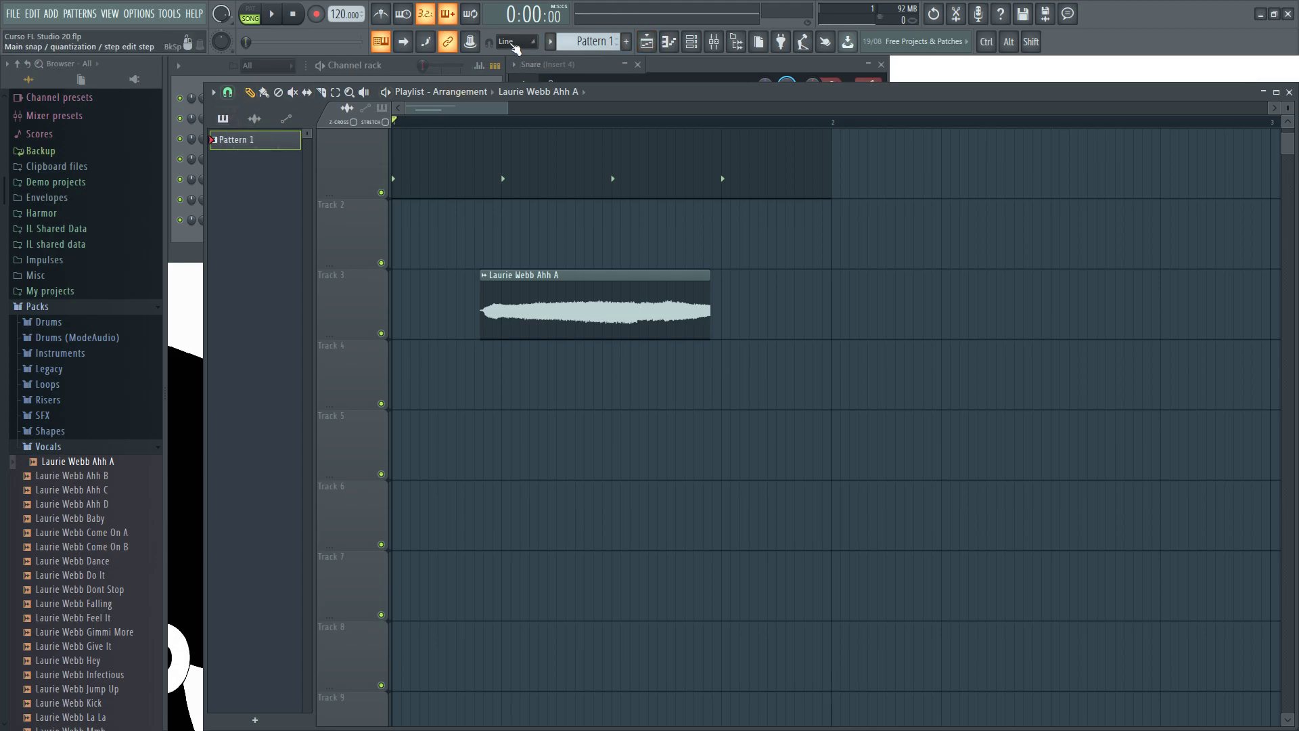
{"action": "left_click", "coordinate": [521, 43]}
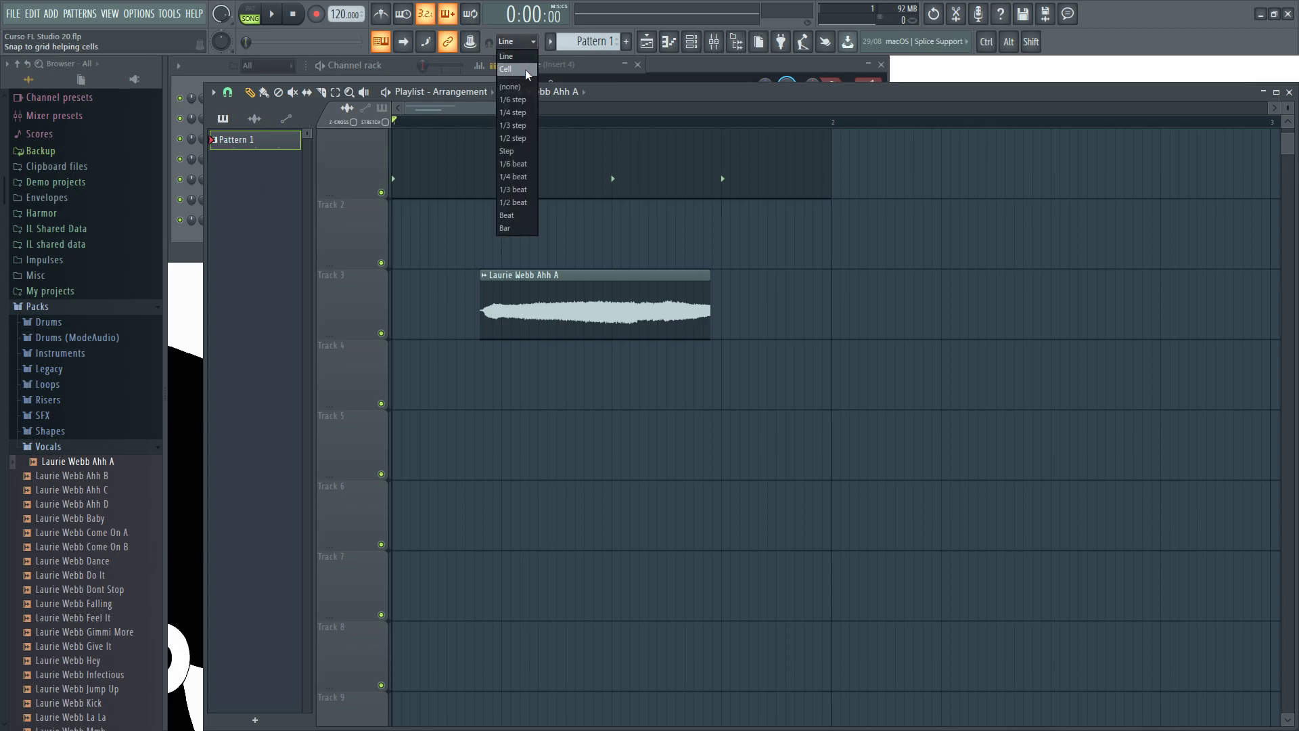
{"action": "left_click", "coordinate": [517, 112]}
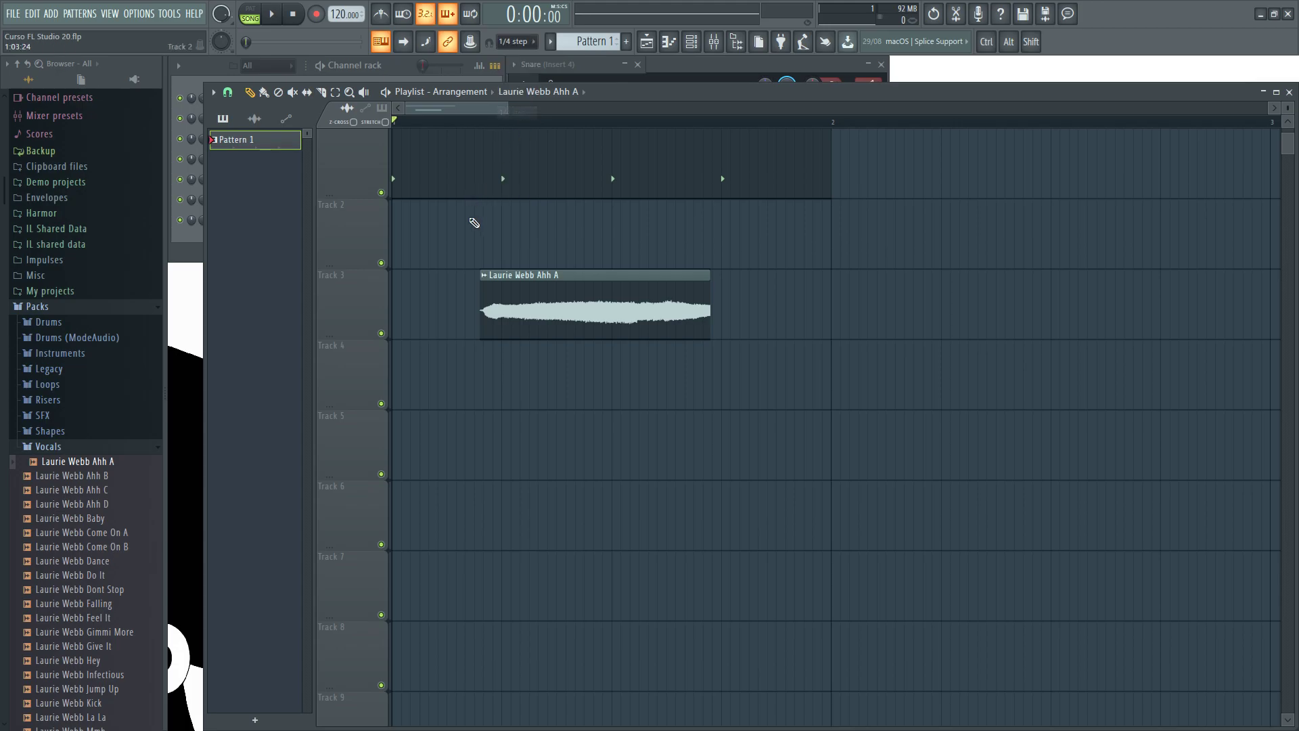
Set the playlist snap to Bar and try moving the Laurie Webb Ahh A clip on Track 3.
{"action": "scroll", "coordinate": [435, 121], "scroll_direction": "up", "scroll_amount": 3}
{"action": "left_click", "coordinate": [228, 92]}
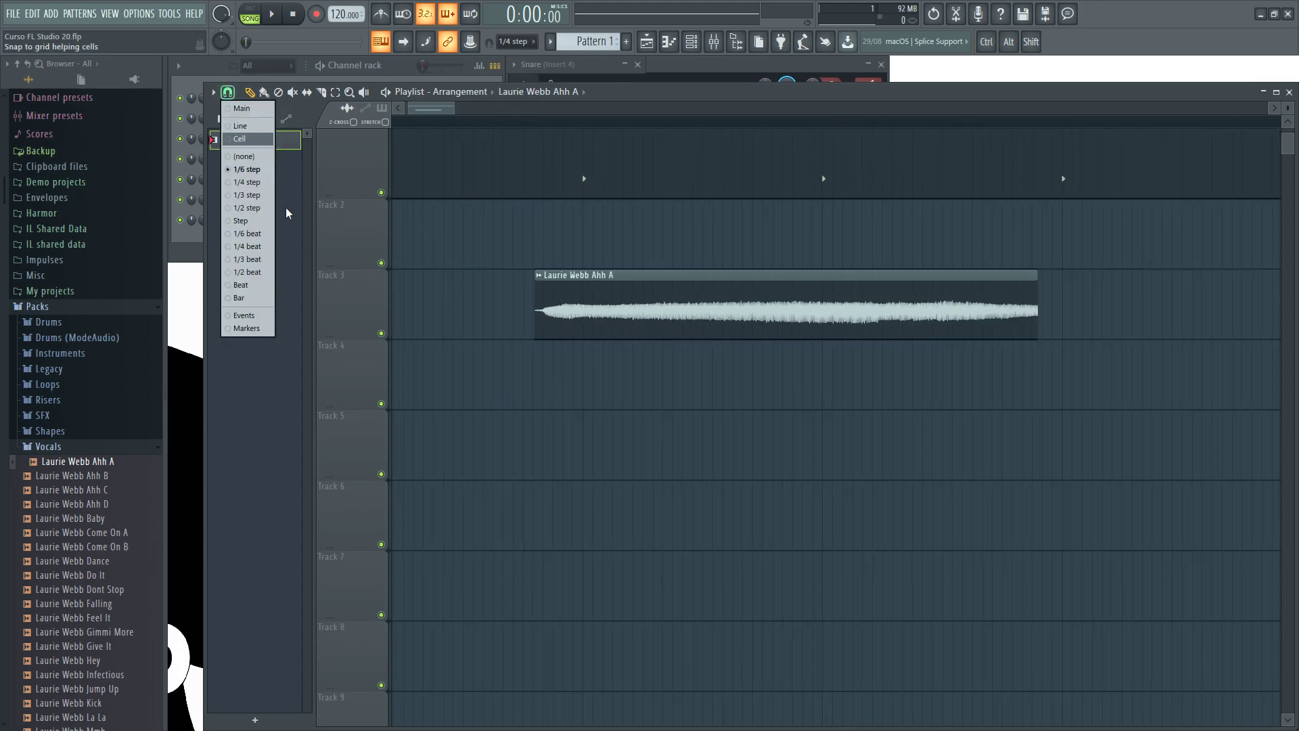
{"action": "left_click", "coordinate": [258, 297]}
{"action": "scroll", "coordinate": [489, 311], "scroll_direction": "down", "scroll_amount": 3}
{"action": "mouse_move", "coordinate": [467, 305]}
{"action": "left_mouse_down"}
{"action": "mouse_move", "coordinate": [670, 305]}
{"action": "mouse_move", "coordinate": [490, 304]}
{"action": "left_mouse_up"}
Set the playlist snap to Main and move the Laurie Webb Ahh A clip slightly later on Track 3.
{"action": "left_click", "coordinate": [228, 92]}
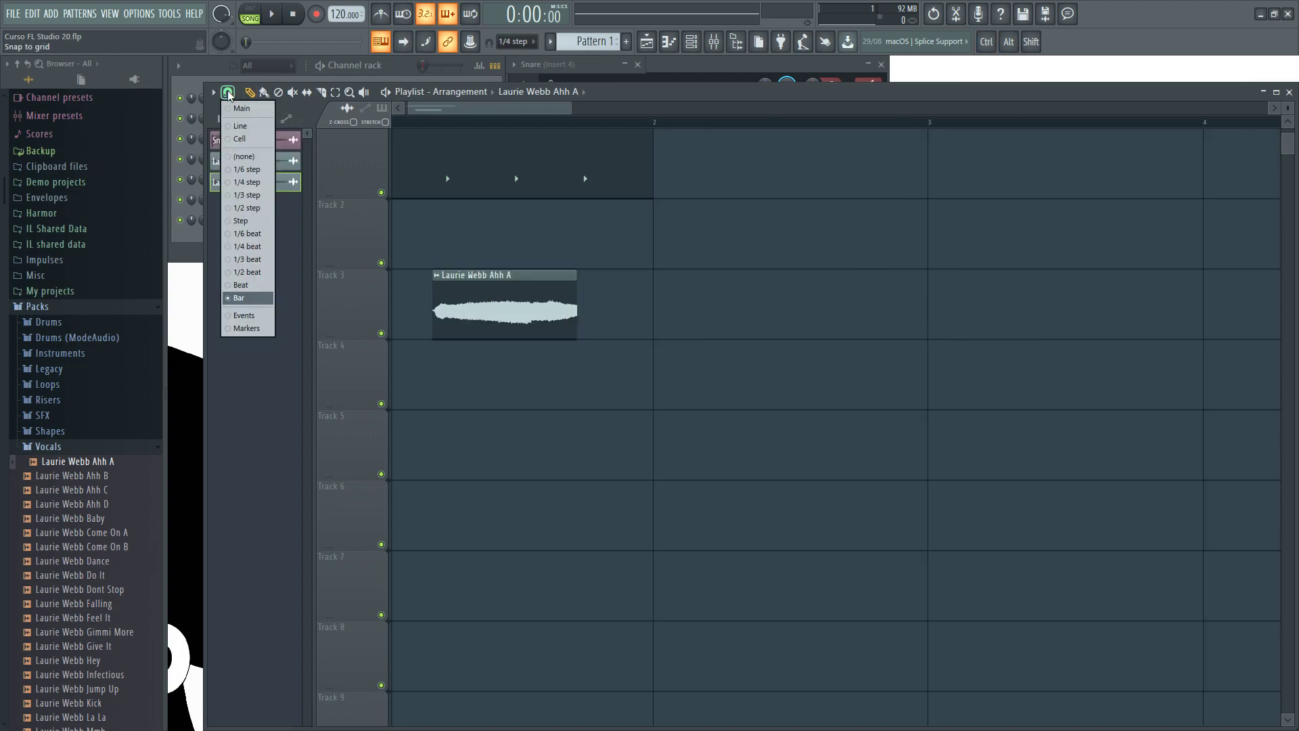
{"action": "left_click", "coordinate": [241, 109]}
{"action": "left_click_drag", "start_coordinate": [481, 309], "coordinate": [524, 308]}
{"action": "scroll", "coordinate": [422, 312], "scroll_direction": "up", "scroll_amount": 2}
Open the Kick channel from the channel rack in the piano roll.
{"action": "left_click", "coordinate": [415, 70]}
{"action": "right_click", "coordinate": [283, 101]}
{"action": "left_click", "coordinate": [321, 98]}
{"action": "scroll", "coordinate": [323, 210], "scroll_direction": "up", "scroll_amount": 3}
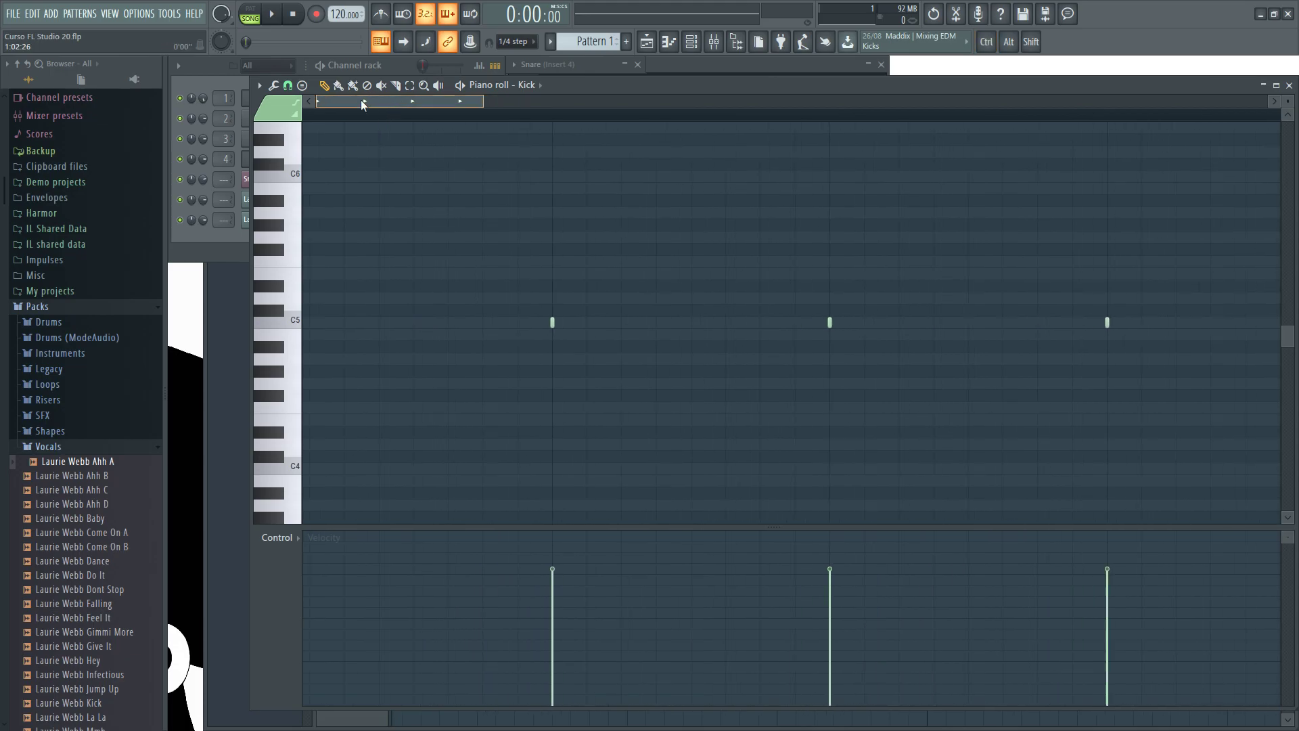
Replace the Kick's C5 note at the start of bar 1 with a note 1/2 step long.
{"action": "right_click", "coordinate": [302, 322]}
{"action": "left_click", "coordinate": [311, 324]}
{"action": "mouse_move", "coordinate": [327, 324]}
{"action": "left_mouse_down"}
{"action": "mouse_move", "coordinate": [353, 324]}
{"action": "mouse_move", "coordinate": [328, 324]}
{"action": "left_mouse_up"}
Set the piano roll snap to Line and try adding and deleting C5 notes between the first two Kick notes.
{"action": "left_click", "coordinate": [287, 85]}
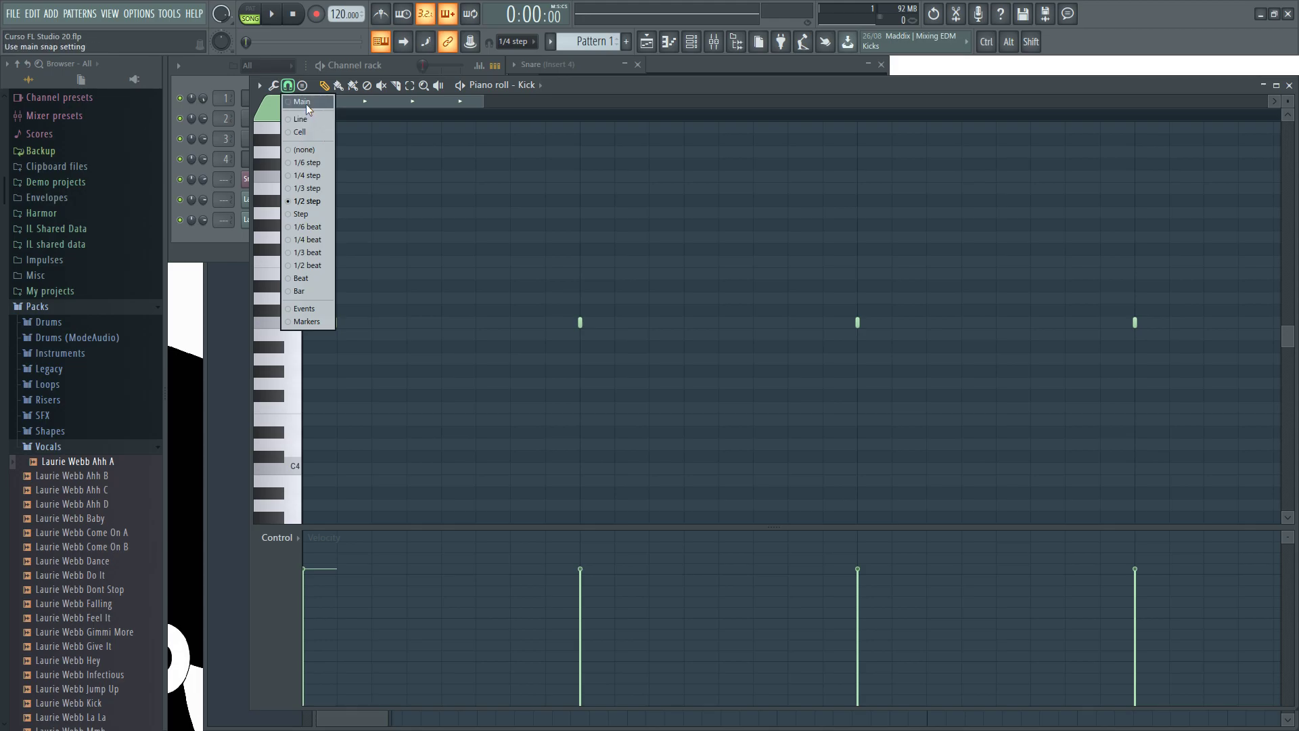
{"action": "left_click", "coordinate": [308, 119]}
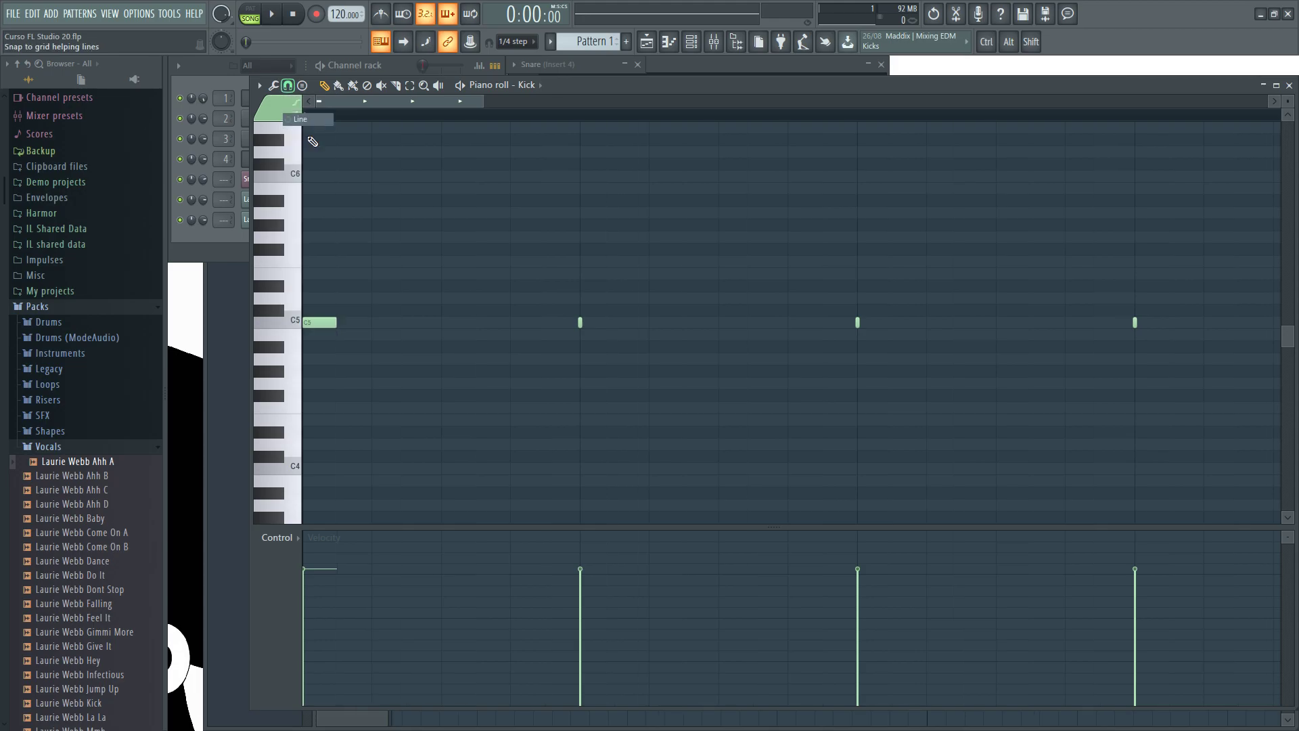
{"action": "left_click", "coordinate": [407, 324]}
{"action": "right_click", "coordinate": [406, 324]}
{"action": "left_click", "coordinate": [438, 325]}
{"action": "right_click", "coordinate": [439, 325]}
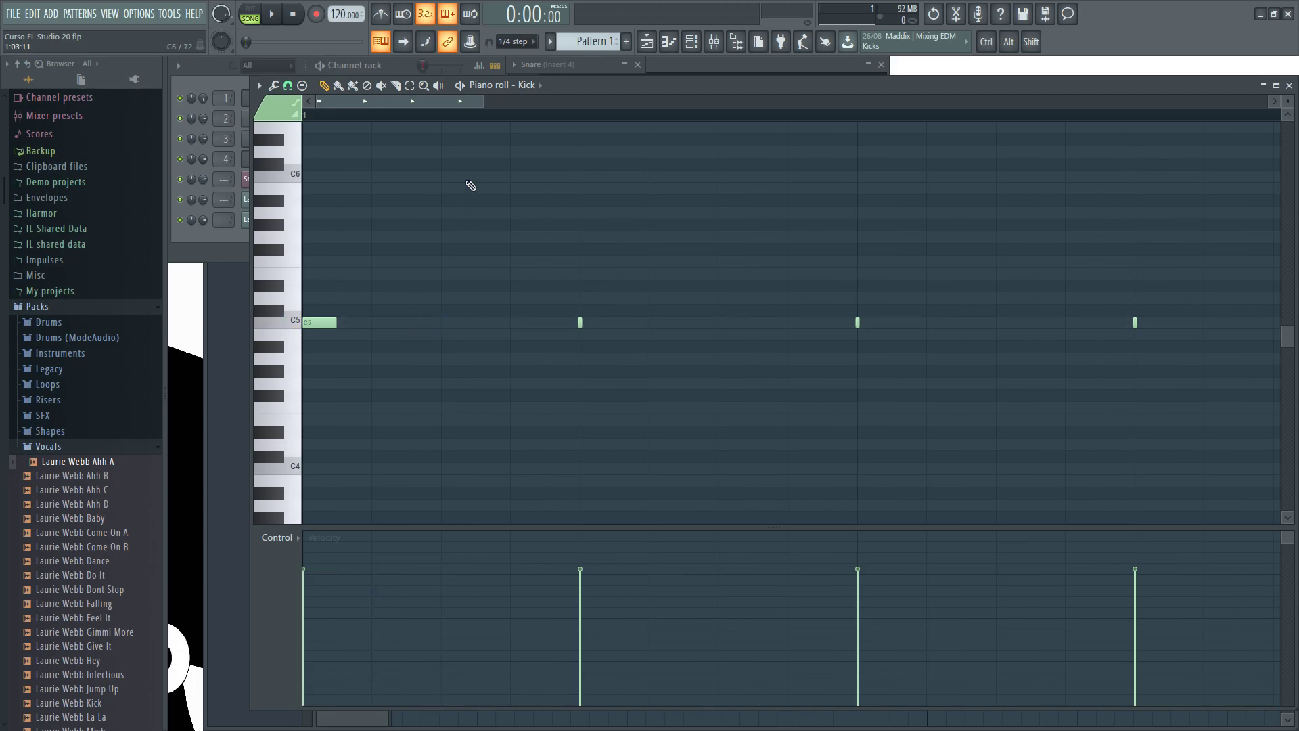
Set the piano roll snap to Bar and try adjusting the first C5 note of the Kick pattern.
{"action": "left_click", "coordinate": [287, 86]}
{"action": "left_click", "coordinate": [302, 291]}
{"action": "scroll", "coordinate": [388, 309], "scroll_direction": "down", "scroll_amount": 3}
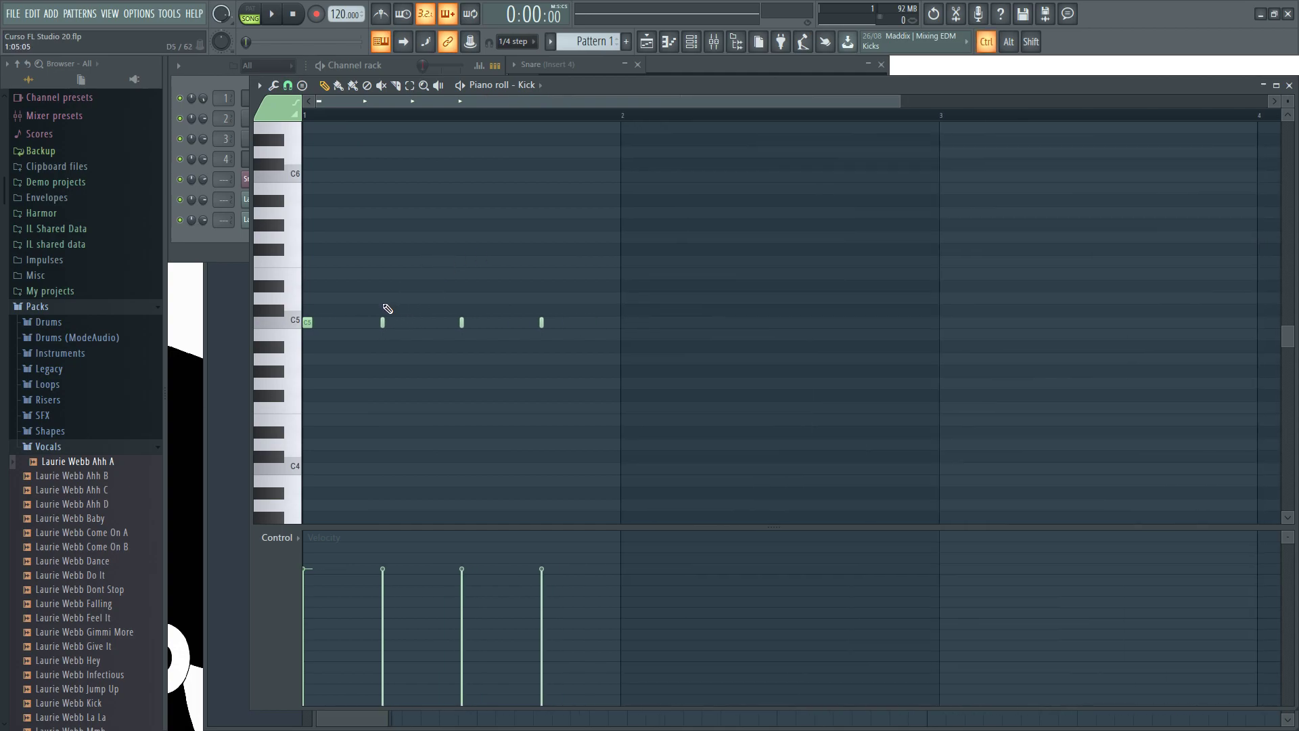
{"action": "scroll", "coordinate": [388, 309], "scroll_direction": "down", "scroll_amount": 2}
{"action": "mouse_move", "coordinate": [305, 325]}
{"action": "left_mouse_down"}
{"action": "mouse_move", "coordinate": [444, 333]}
{"action": "mouse_move", "coordinate": [343, 338]}
{"action": "mouse_move", "coordinate": [481, 327]}
{"action": "mouse_move", "coordinate": [293, 328]}
{"action": "mouse_move", "coordinate": [298, 302]}
{"action": "mouse_move", "coordinate": [282, 322]}
{"action": "left_mouse_up"}
{"action": "scroll", "coordinate": [357, 124], "scroll_direction": "up", "scroll_amount": 5}
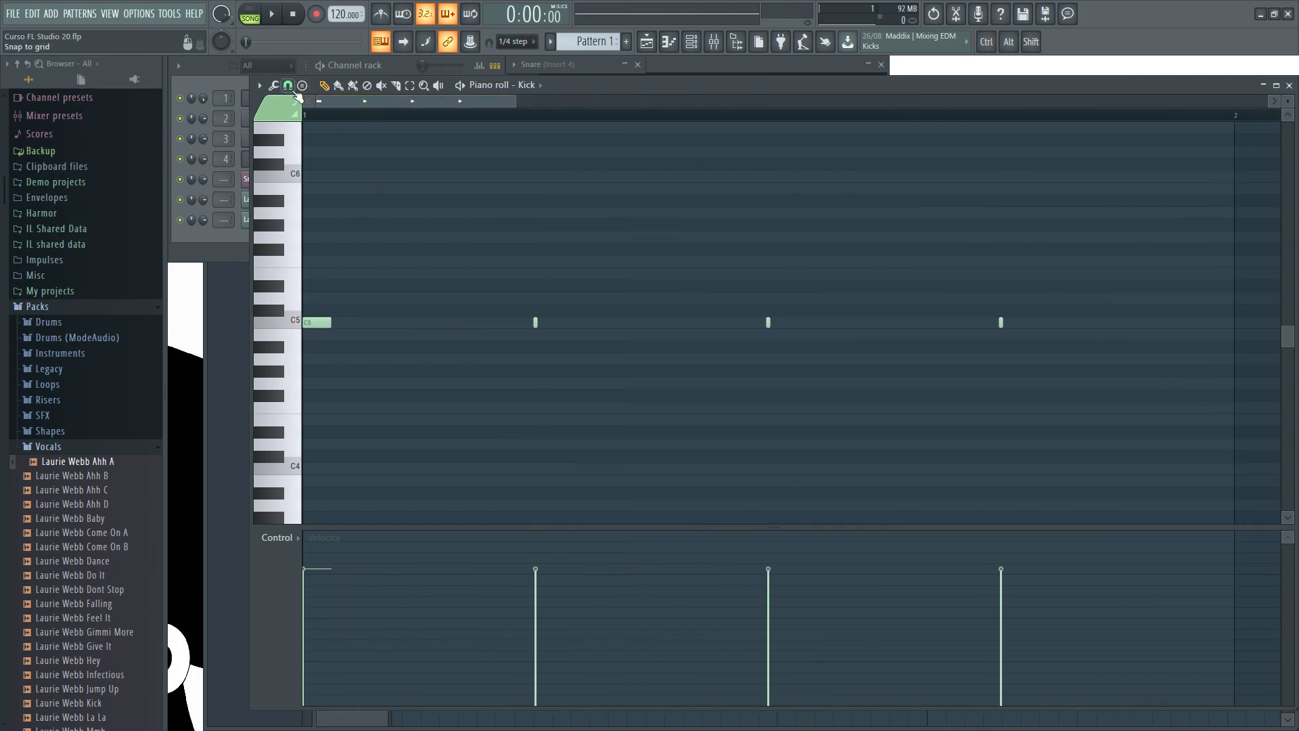
Set the piano roll snap to 1/4 beat and replace the first C5 note with one 1/4 beat long.
{"action": "left_click", "coordinate": [287, 85]}
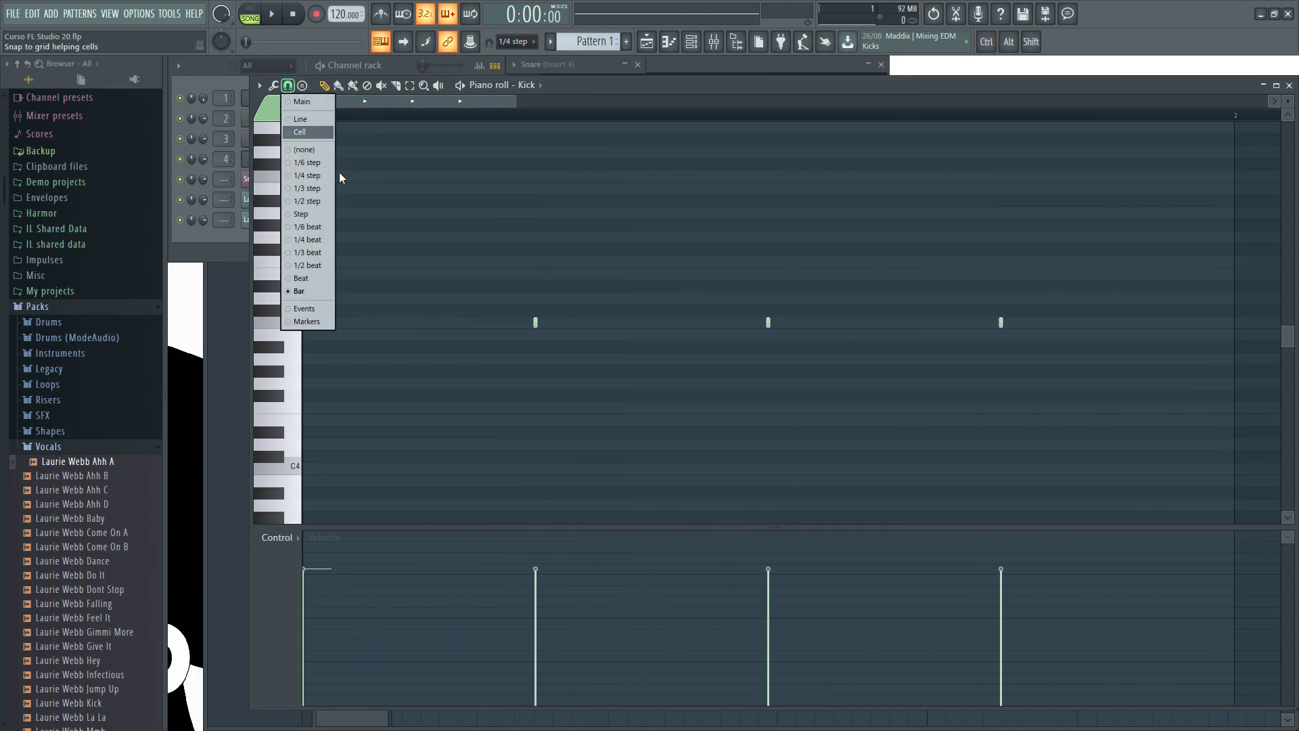
{"action": "left_click", "coordinate": [332, 240]}
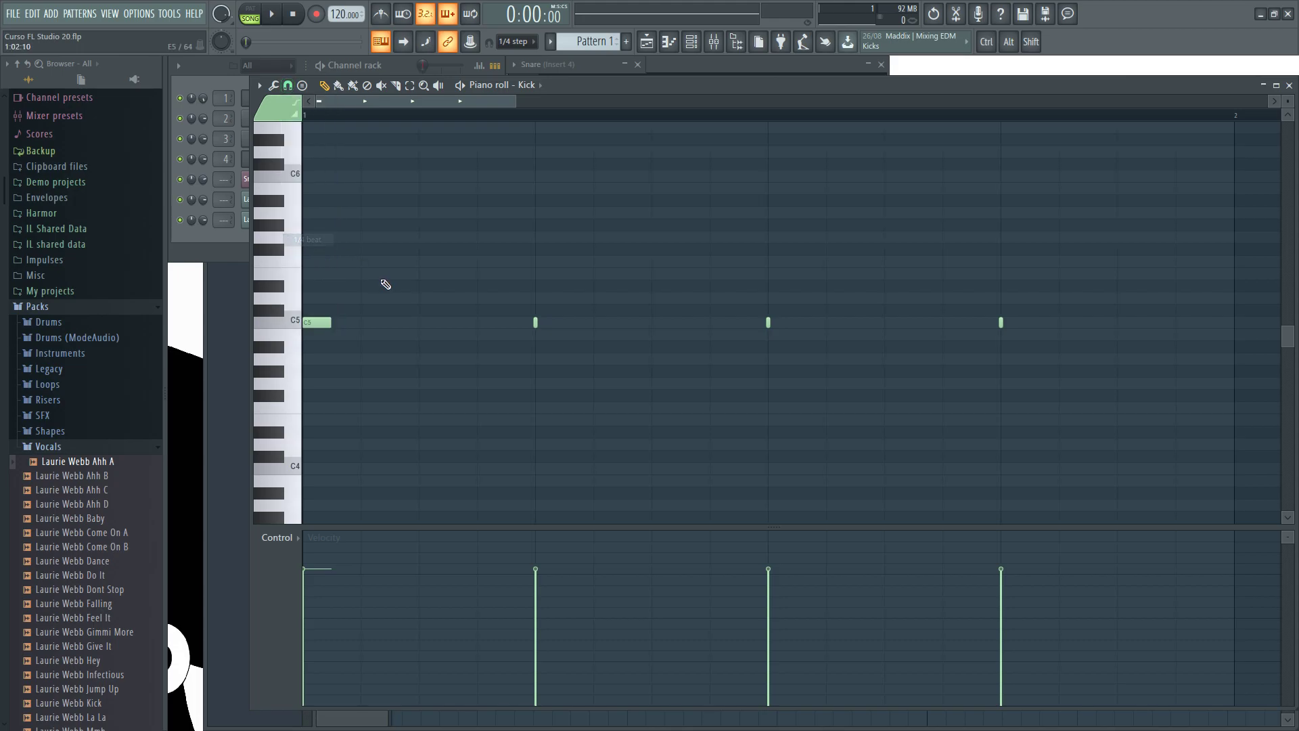
{"action": "right_click", "coordinate": [324, 325]}
{"action": "left_click", "coordinate": [324, 323]}
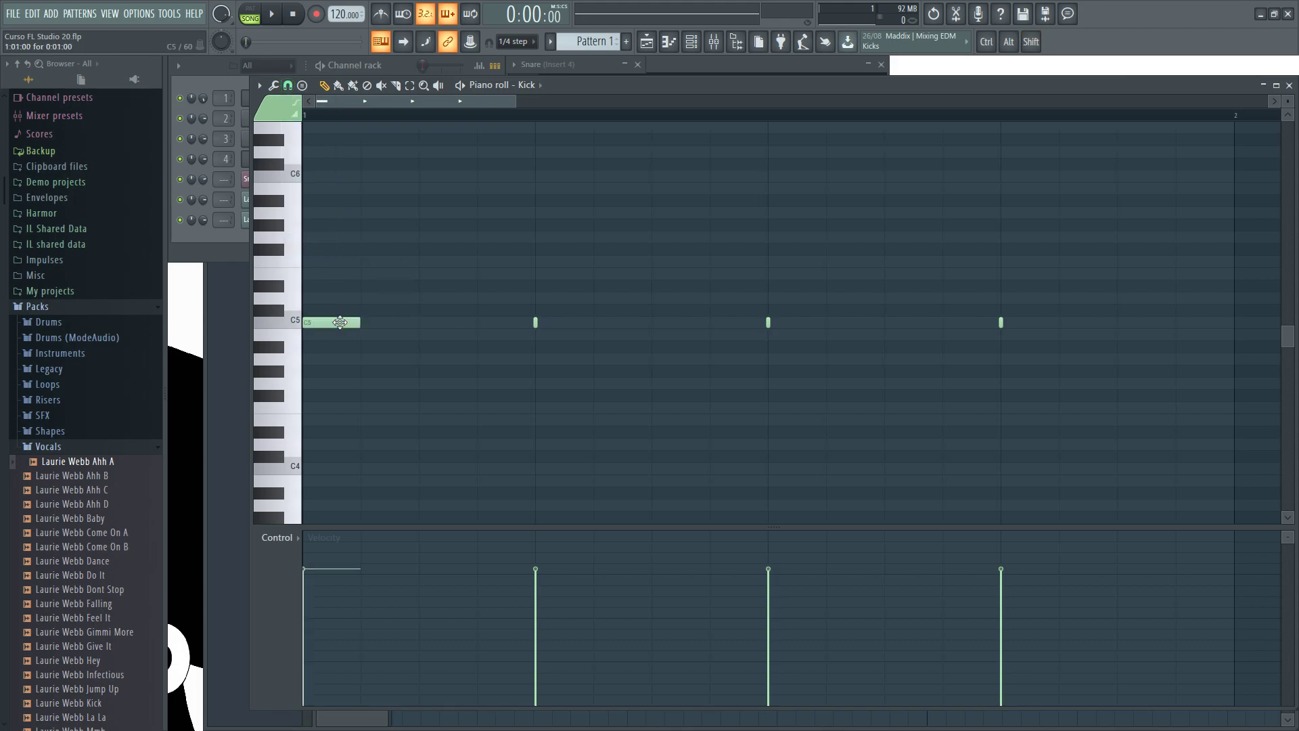
{"action": "scroll", "coordinate": [366, 307], "scroll_direction": "down", "scroll_amount": 5}
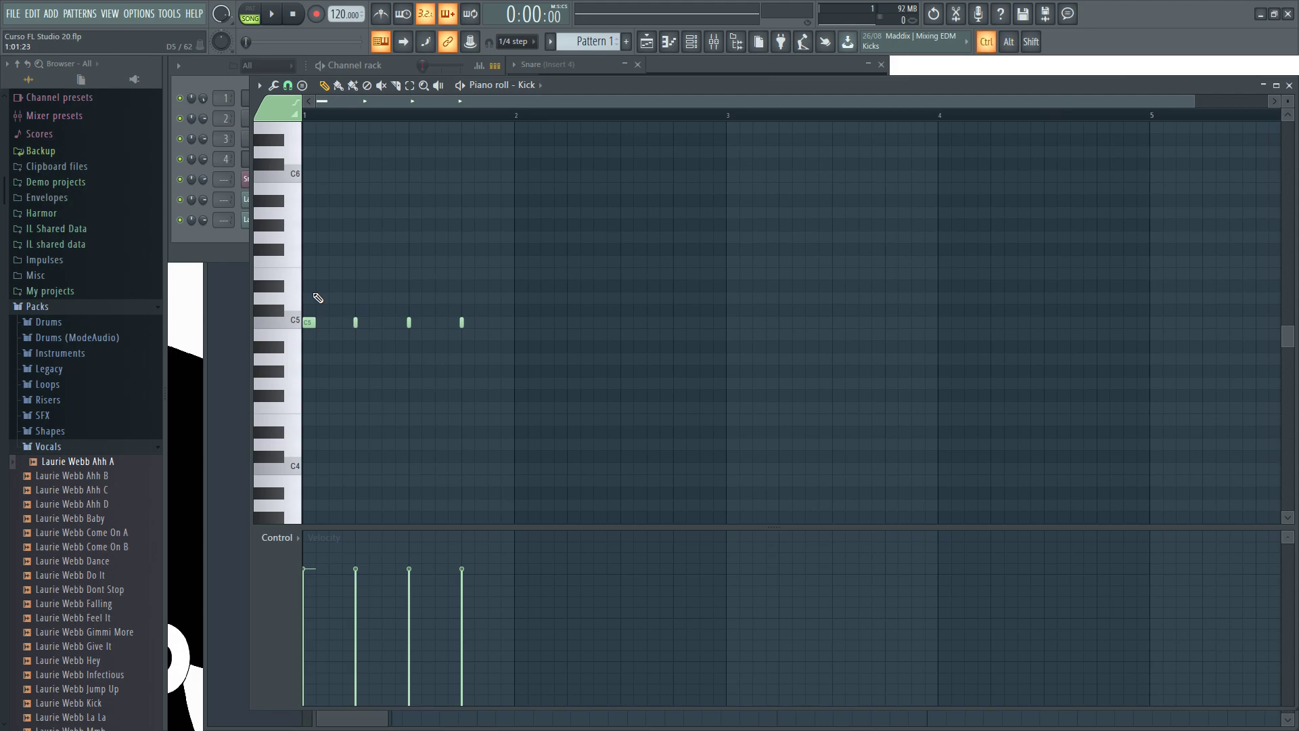
{"action": "scroll", "coordinate": [371, 139], "scroll_direction": "up", "scroll_amount": 5}
{"action": "left_click", "coordinate": [324, 325]}
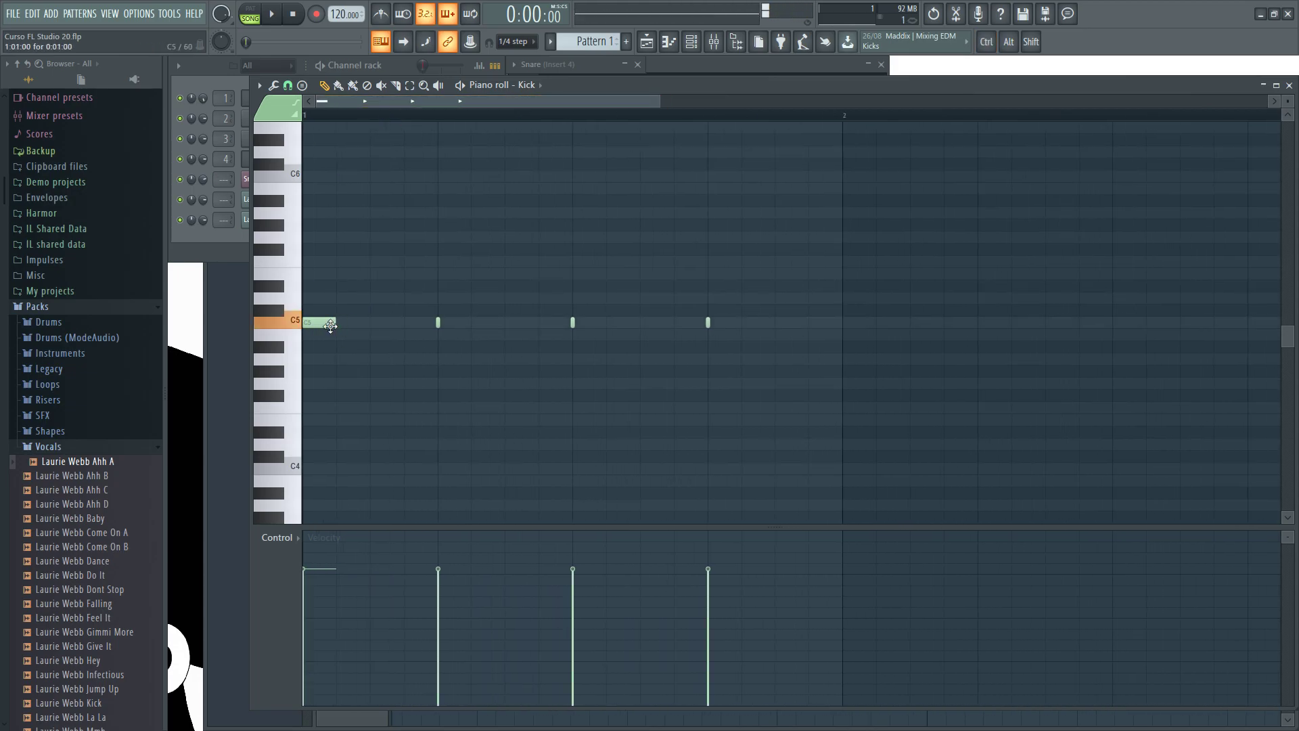
{"action": "scroll", "coordinate": [354, 169], "scroll_direction": "up", "scroll_amount": 4}
Set the piano roll snap to 1/4 step and delete the C5 note at the start of bar 1.
{"action": "left_click", "coordinate": [288, 88]}
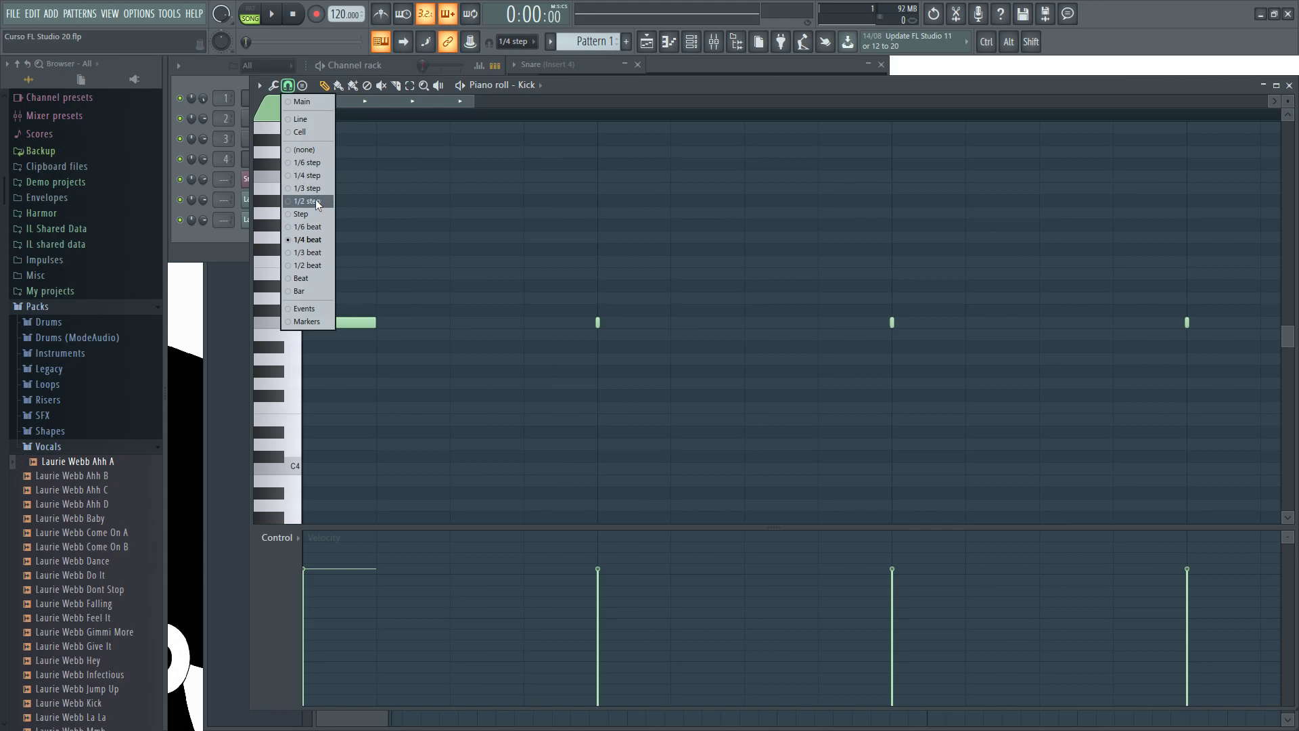
{"action": "left_click", "coordinate": [310, 176]}
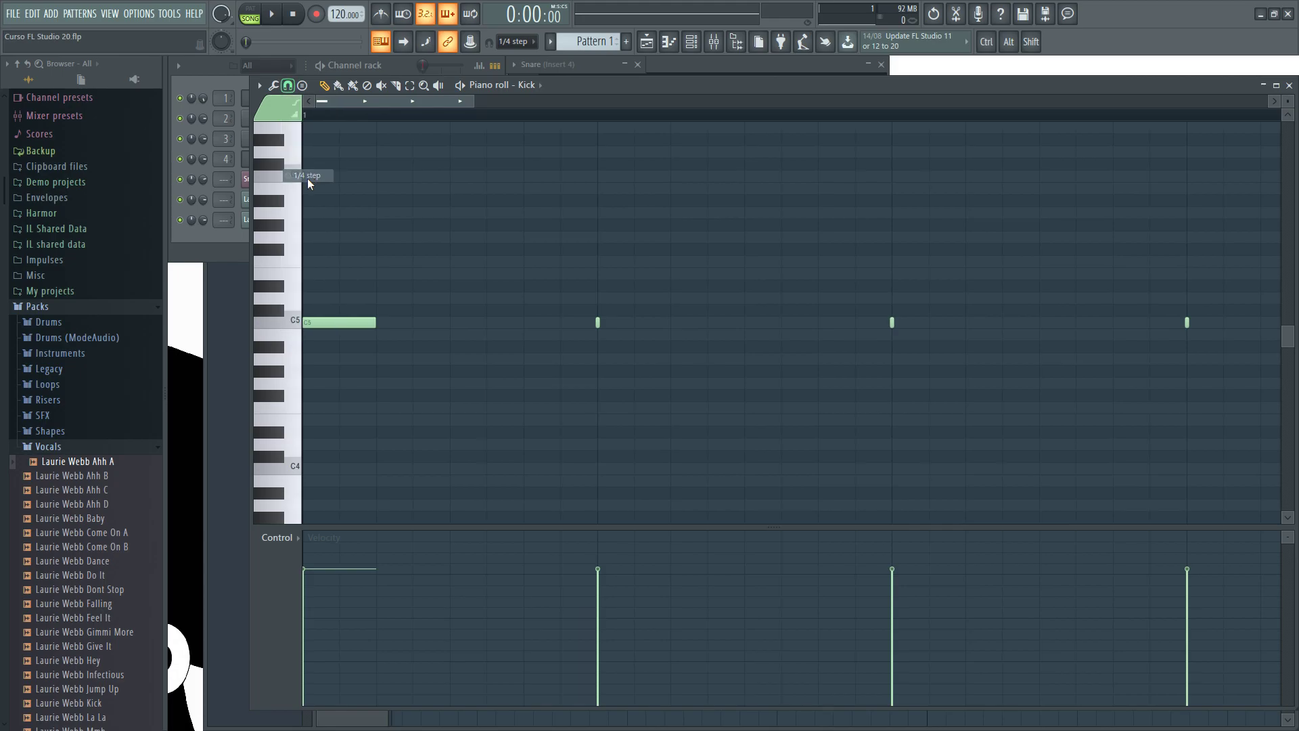
{"action": "mouse_move", "coordinate": [333, 324]}
{"action": "left_mouse_down"}
{"action": "mouse_move", "coordinate": [362, 323]}
{"action": "mouse_move", "coordinate": [333, 325]}
{"action": "left_mouse_up"}
{"action": "right_click", "coordinate": [333, 324]}
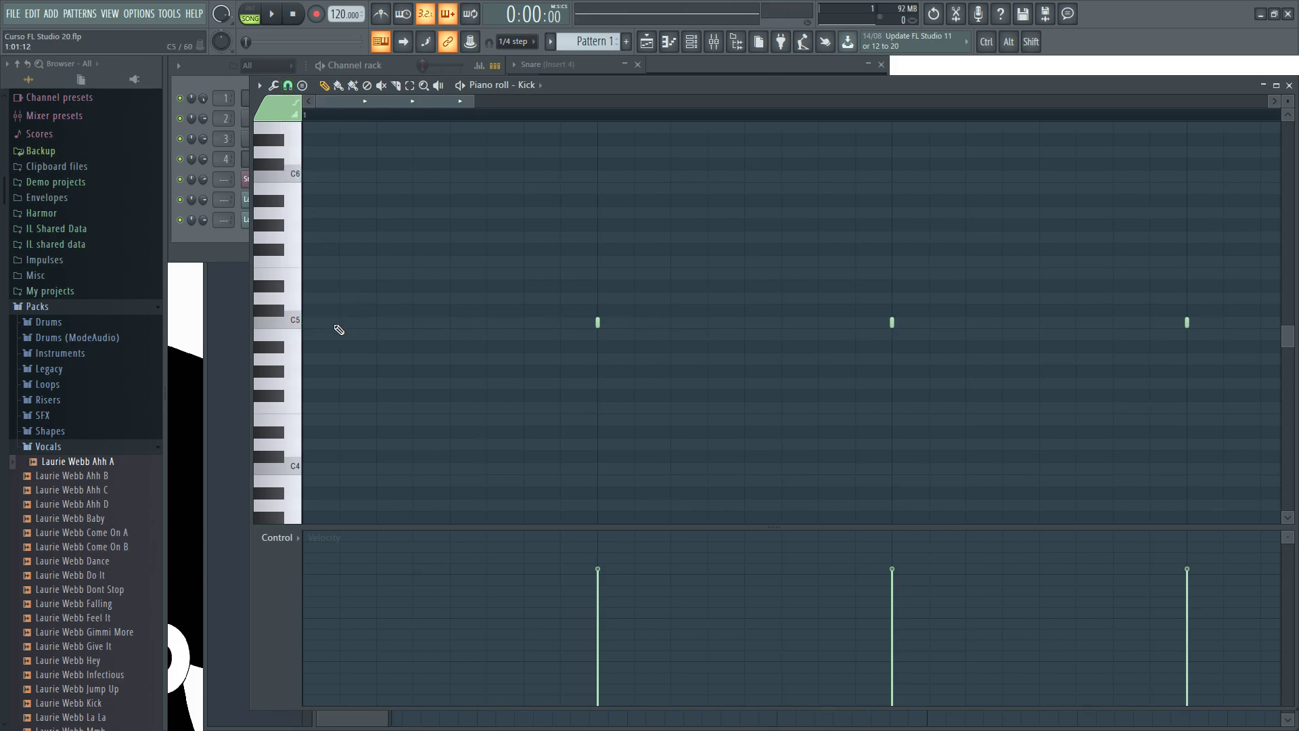
{"action": "scroll", "coordinate": [336, 325], "scroll_direction": "down", "scroll_amount": 5}
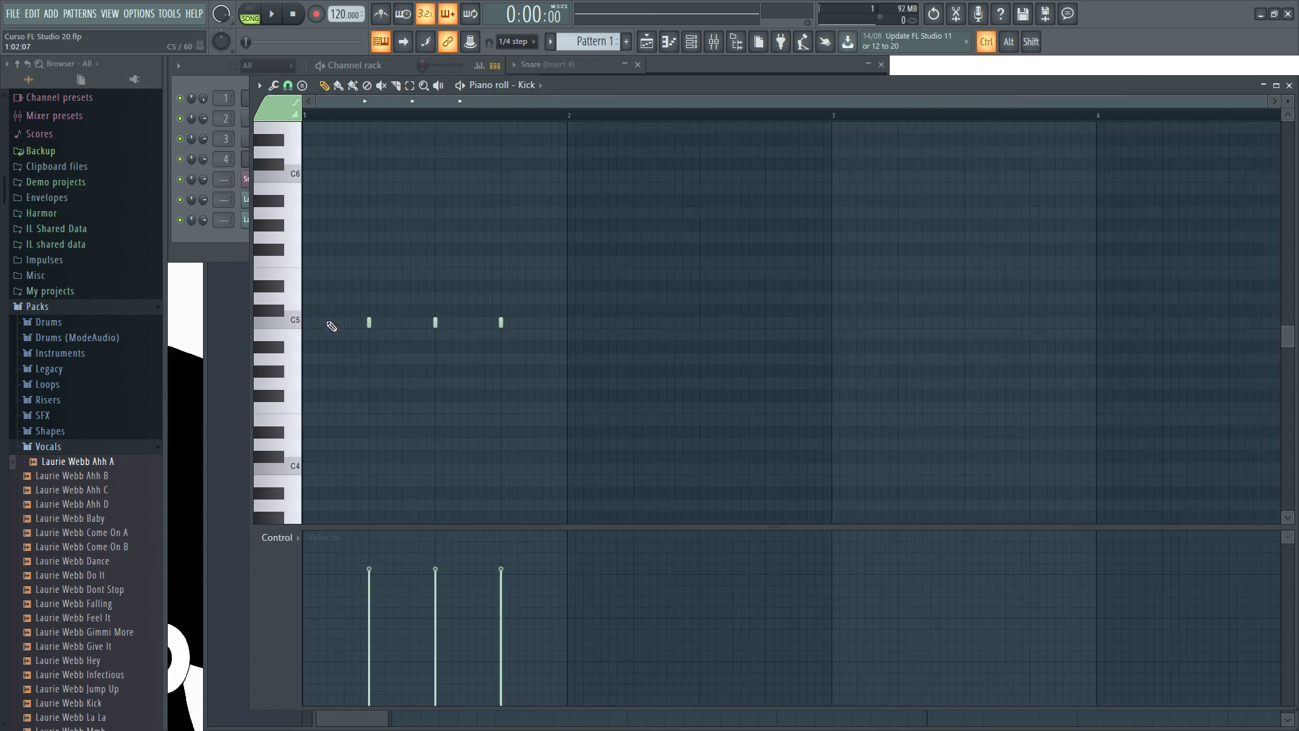
Close the Kick piano roll and return to the playlist.
{"action": "left_click", "coordinate": [1289, 85]}
{"action": "left_click", "coordinate": [632, 91]}
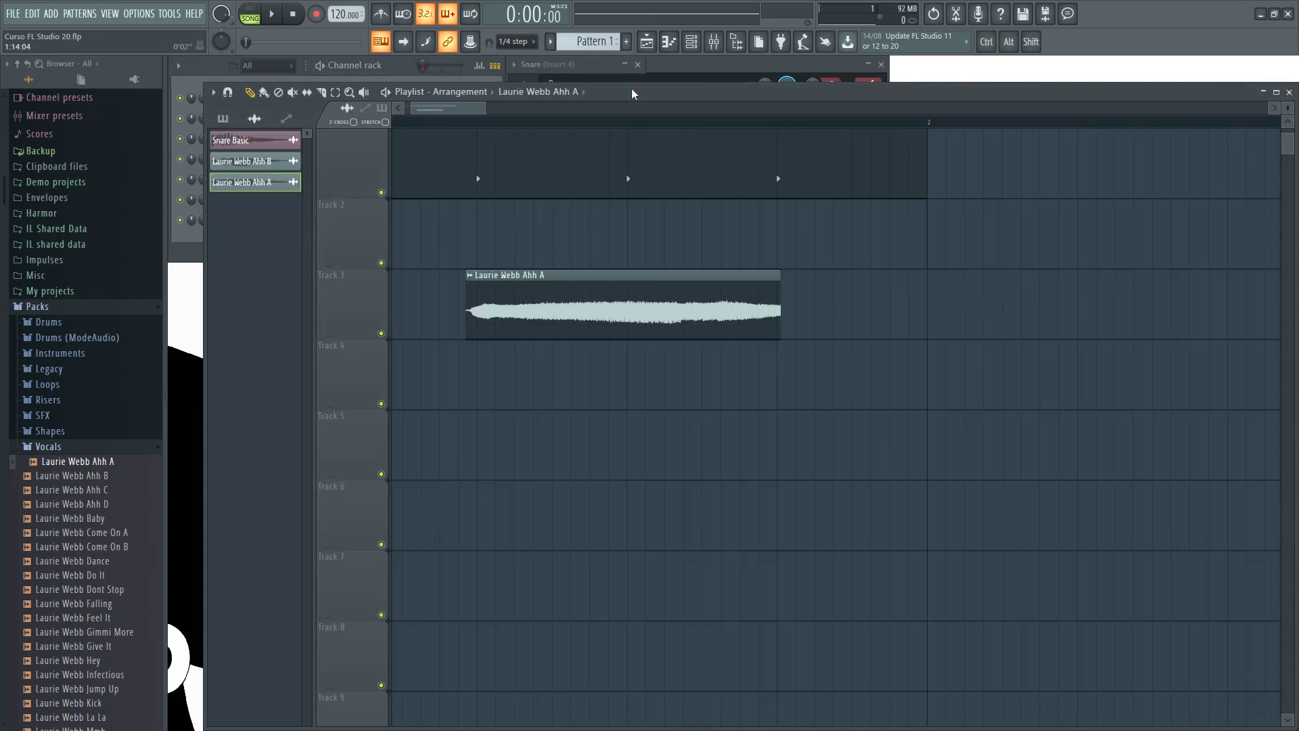